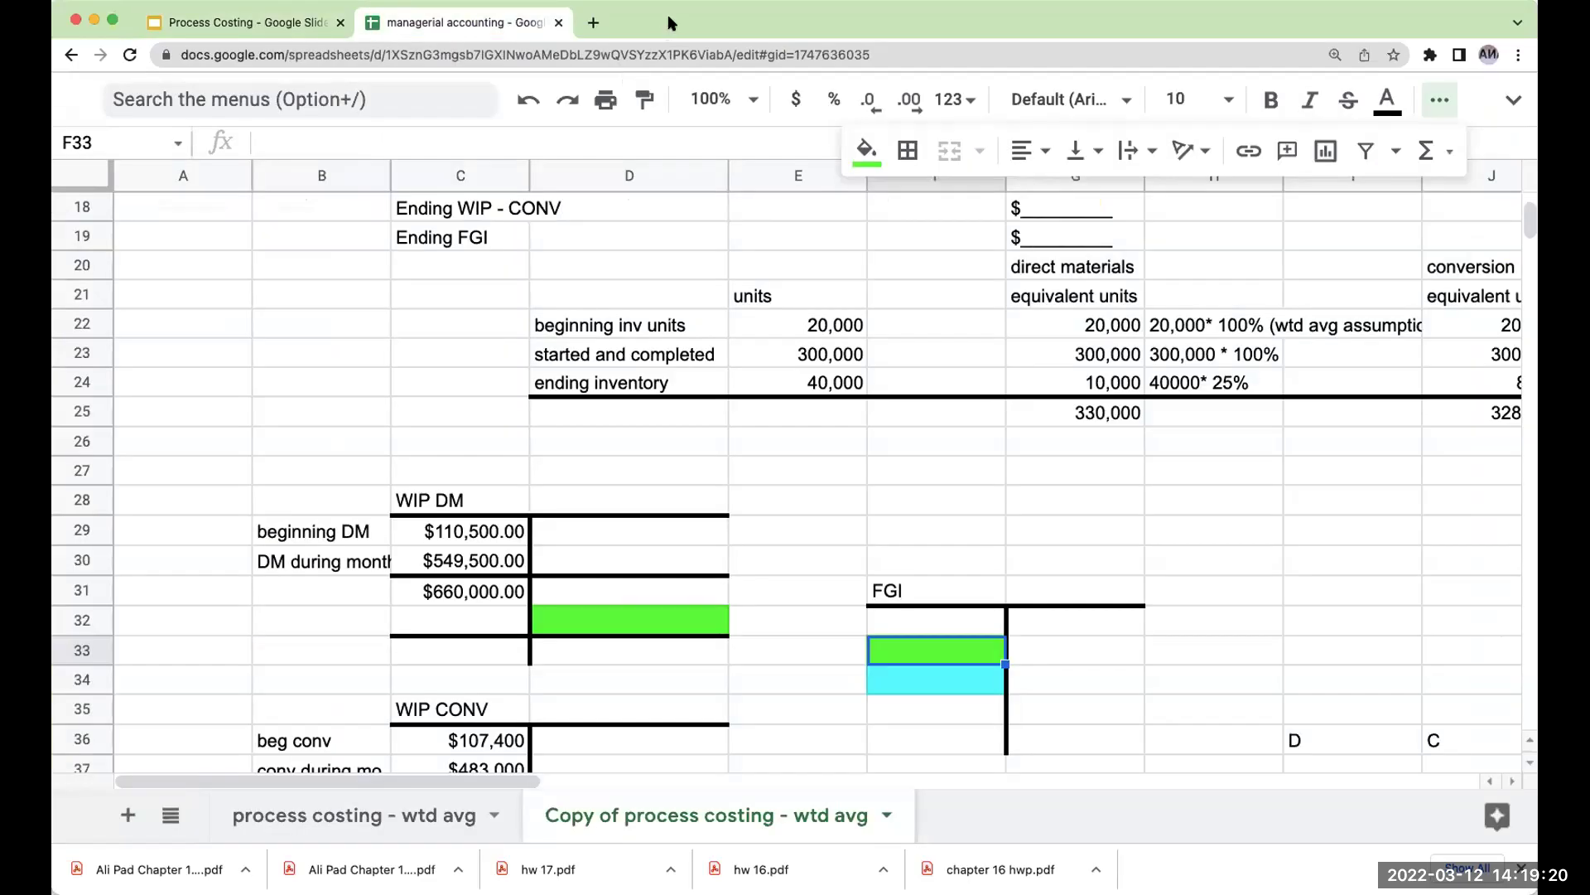
Check the formulas behind the 330,000 and 328,000 equivalent-unit totals.
{"action": "scroll", "coordinate": [851, 489], "scroll_direction": "up", "scroll_amount": 4}
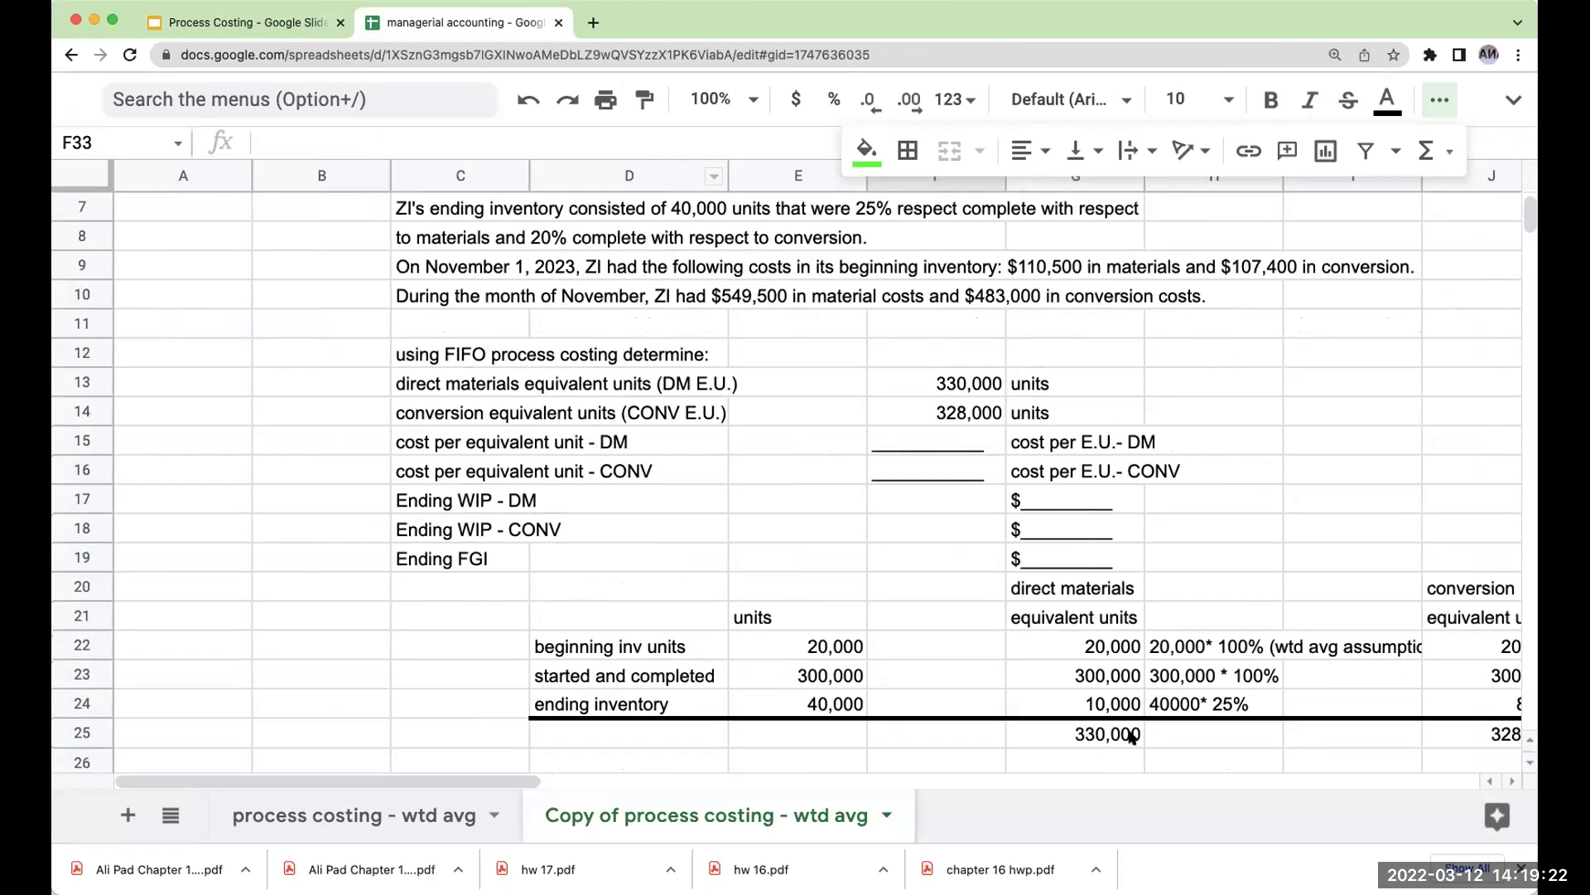
{"action": "left_click", "coordinate": [1076, 734]}
{"action": "key", "text": "Right"}
{"action": "key", "text": "Right"}
{"action": "key", "text": "Right"}
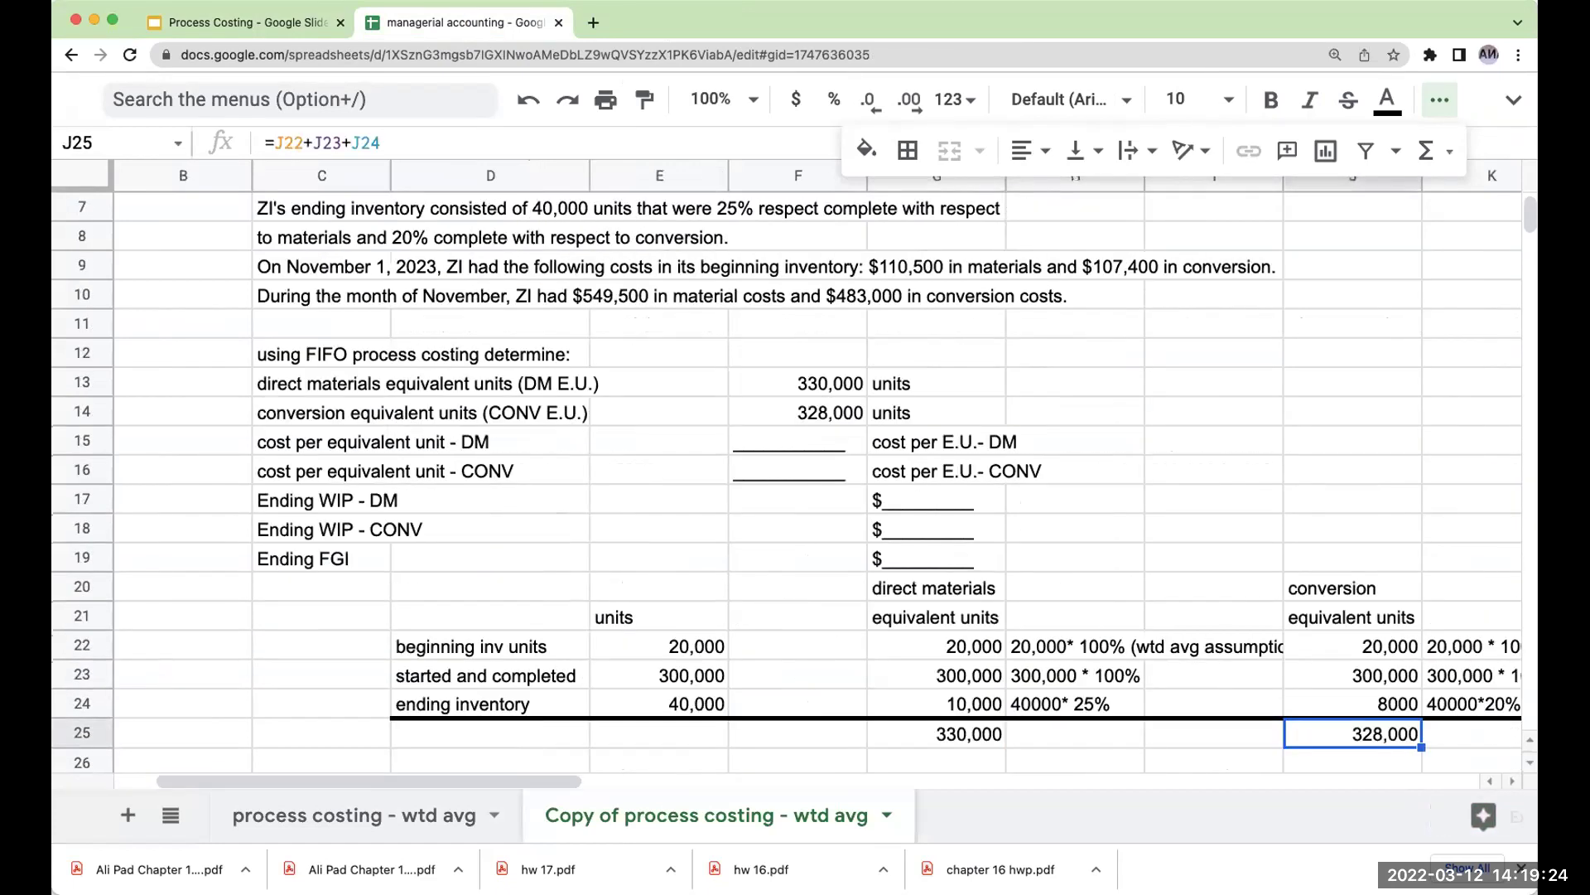
{"action": "key", "text": "Left"}
{"action": "key", "text": "Left"}
{"action": "key", "text": "Left"}
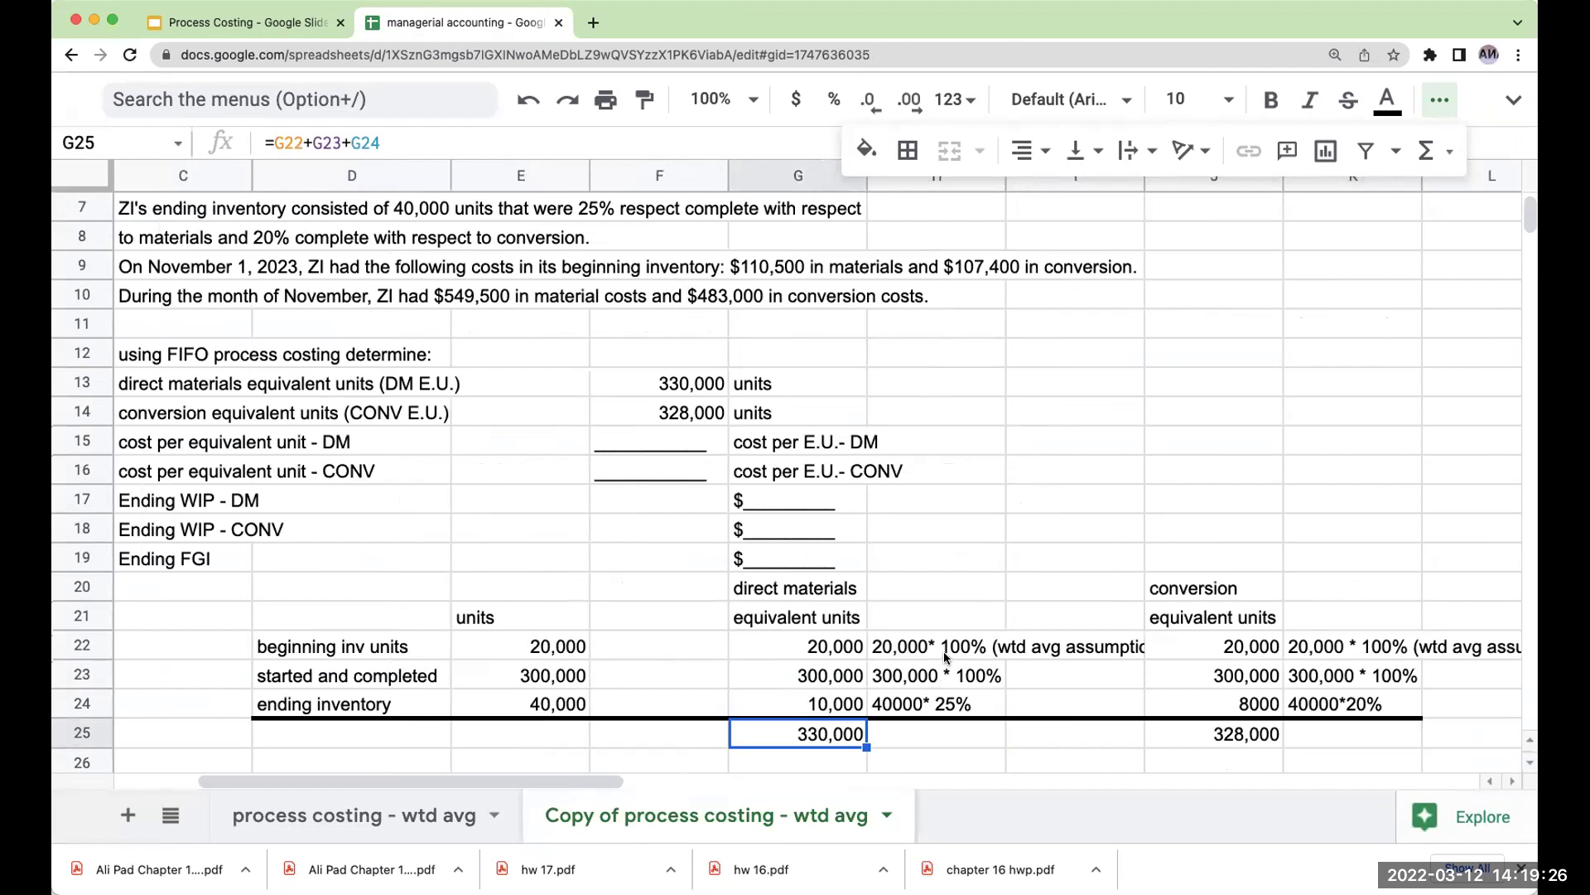
{"action": "left_click", "coordinate": [1254, 741]}
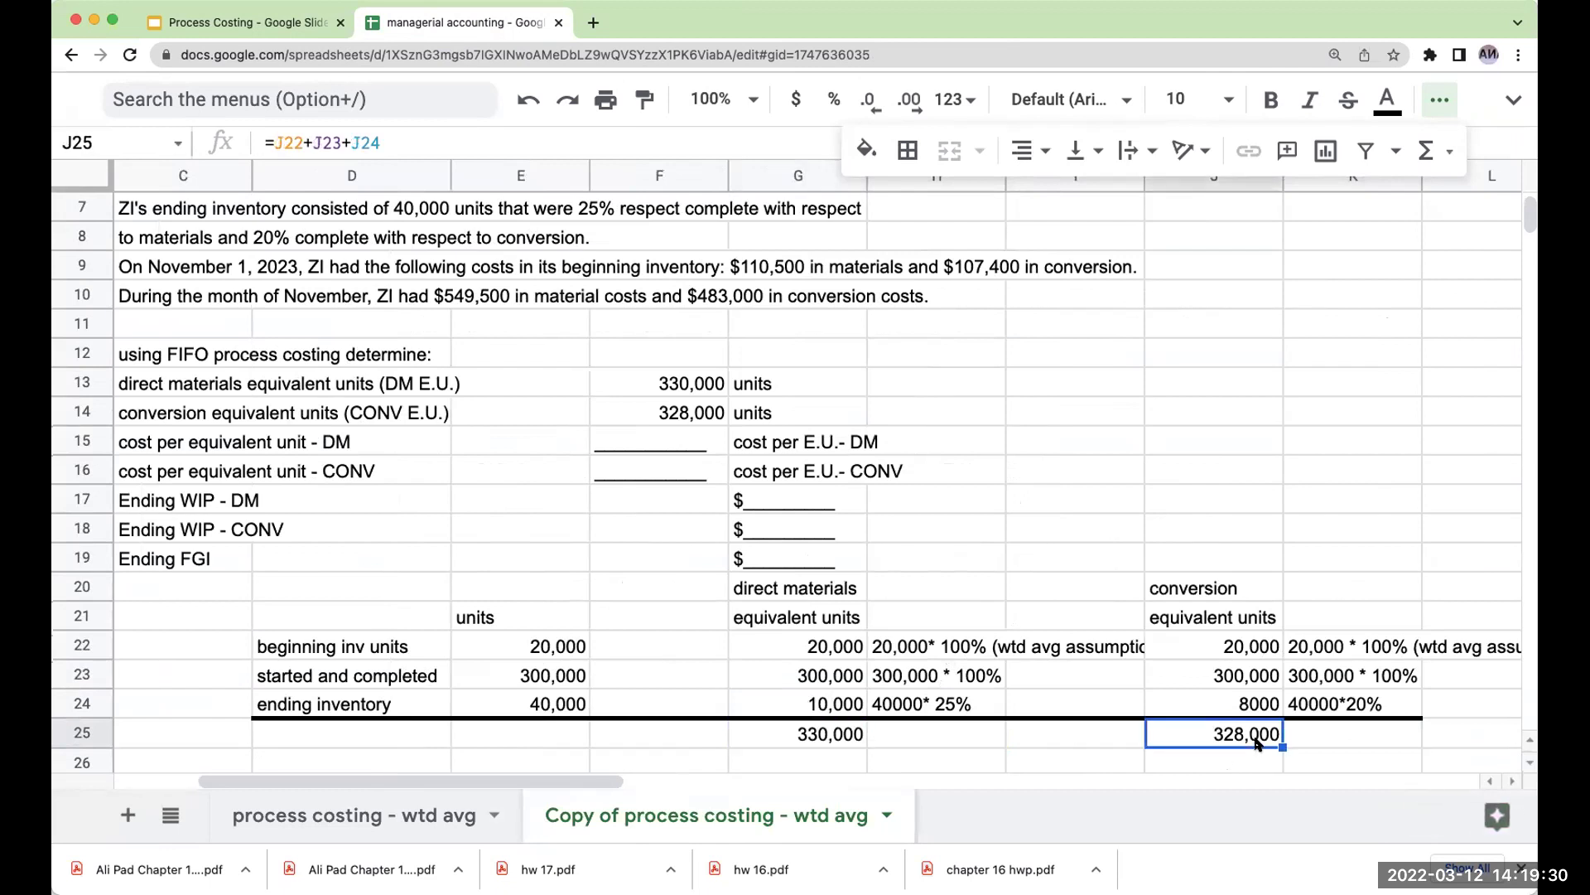
Enter 'e.u. dm' in H25 and 'e.u. conv' in K25.
{"action": "left_click", "coordinate": [928, 743]}
{"action": "type", "text": "e.u. dm"}
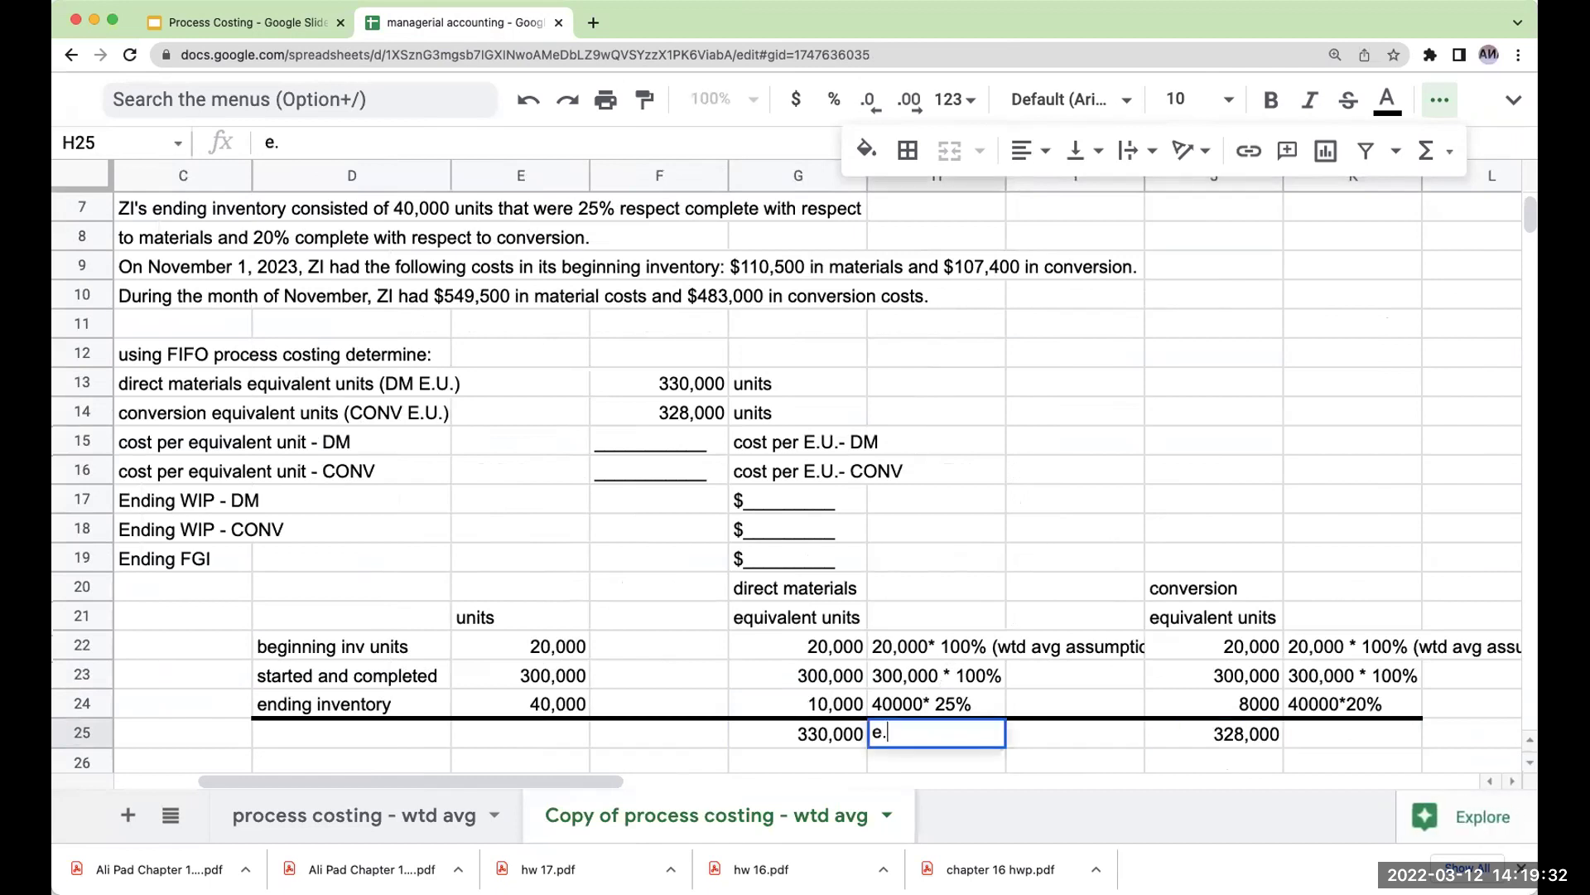
{"action": "left_click", "coordinate": [1352, 733]}
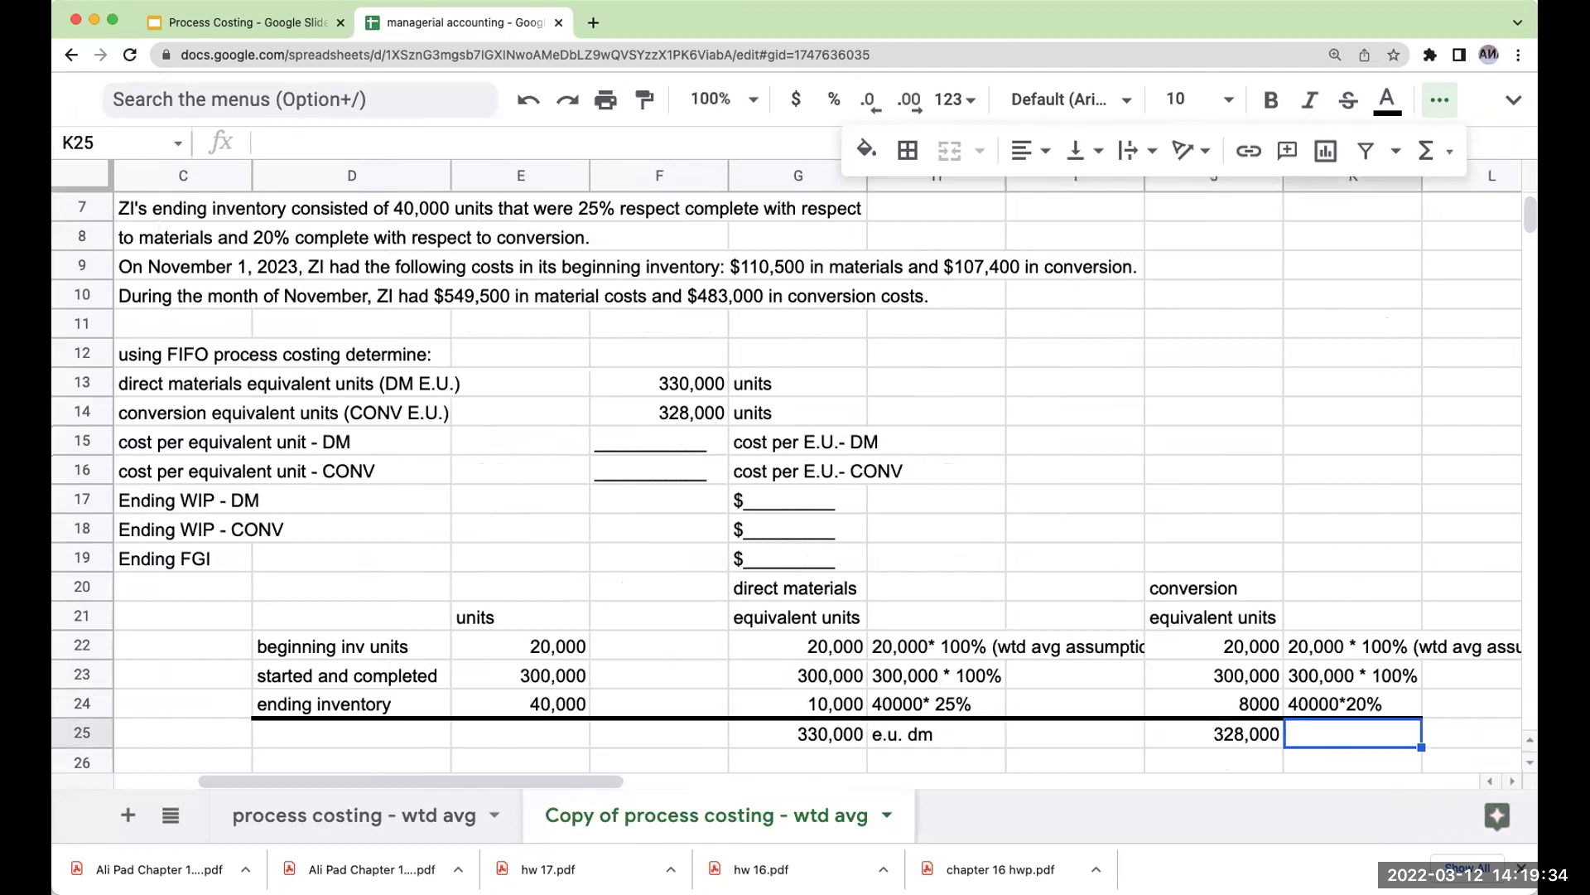
{"action": "type", "text": "e.u. conv"}
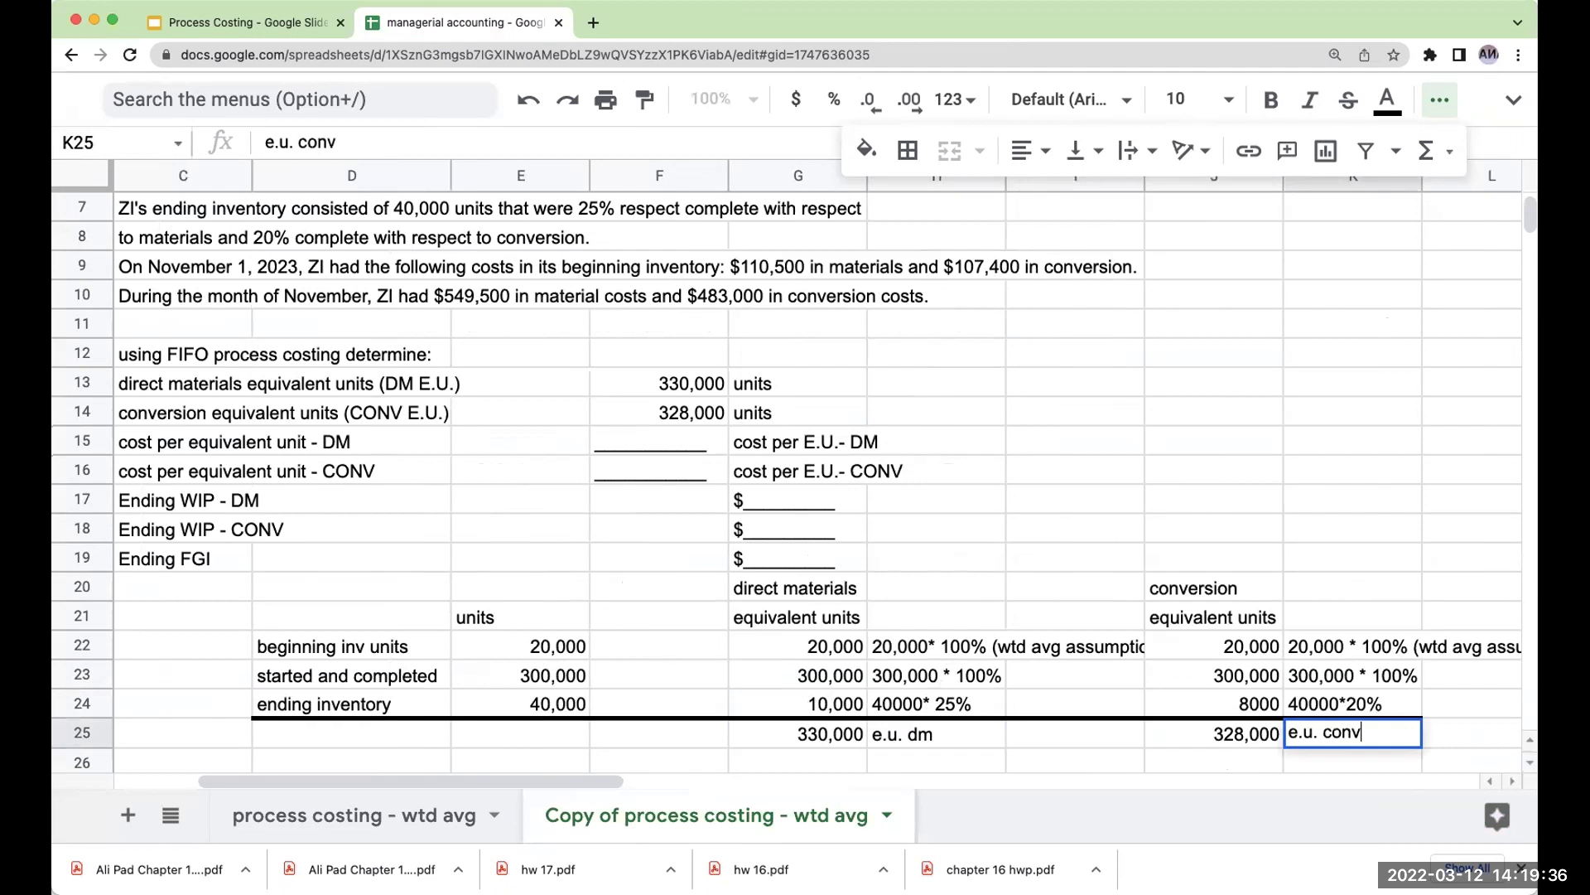
{"action": "key", "text": "Return"}
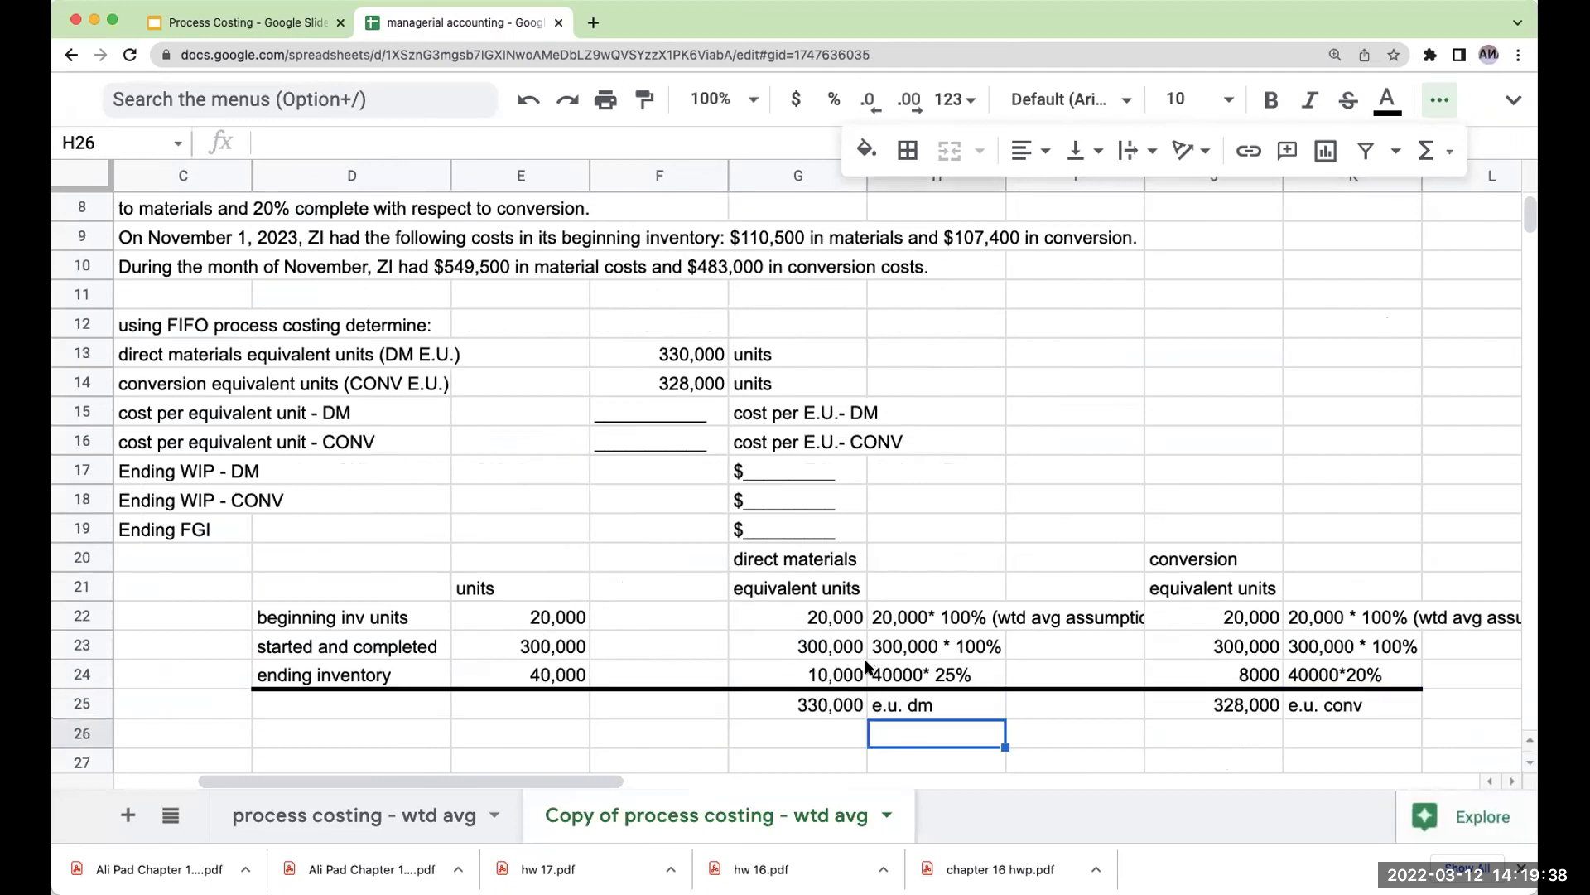
{"action": "scroll", "coordinate": [862, 667], "scroll_direction": "down", "scroll_amount": 1}
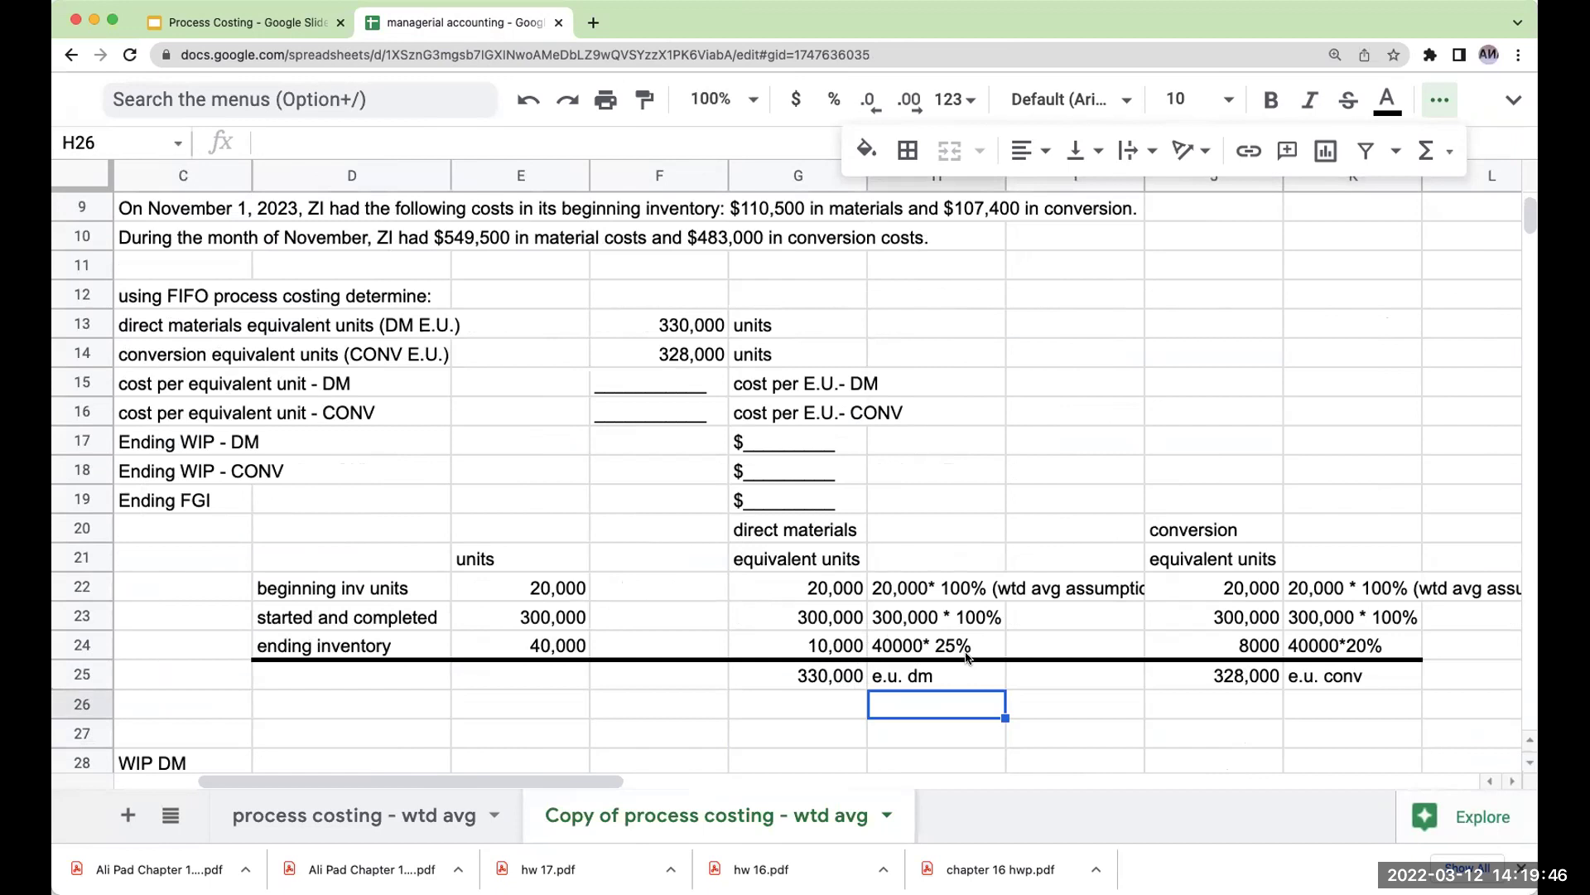
{"action": "scroll", "coordinate": [961, 656], "scroll_direction": "down", "scroll_amount": 5}
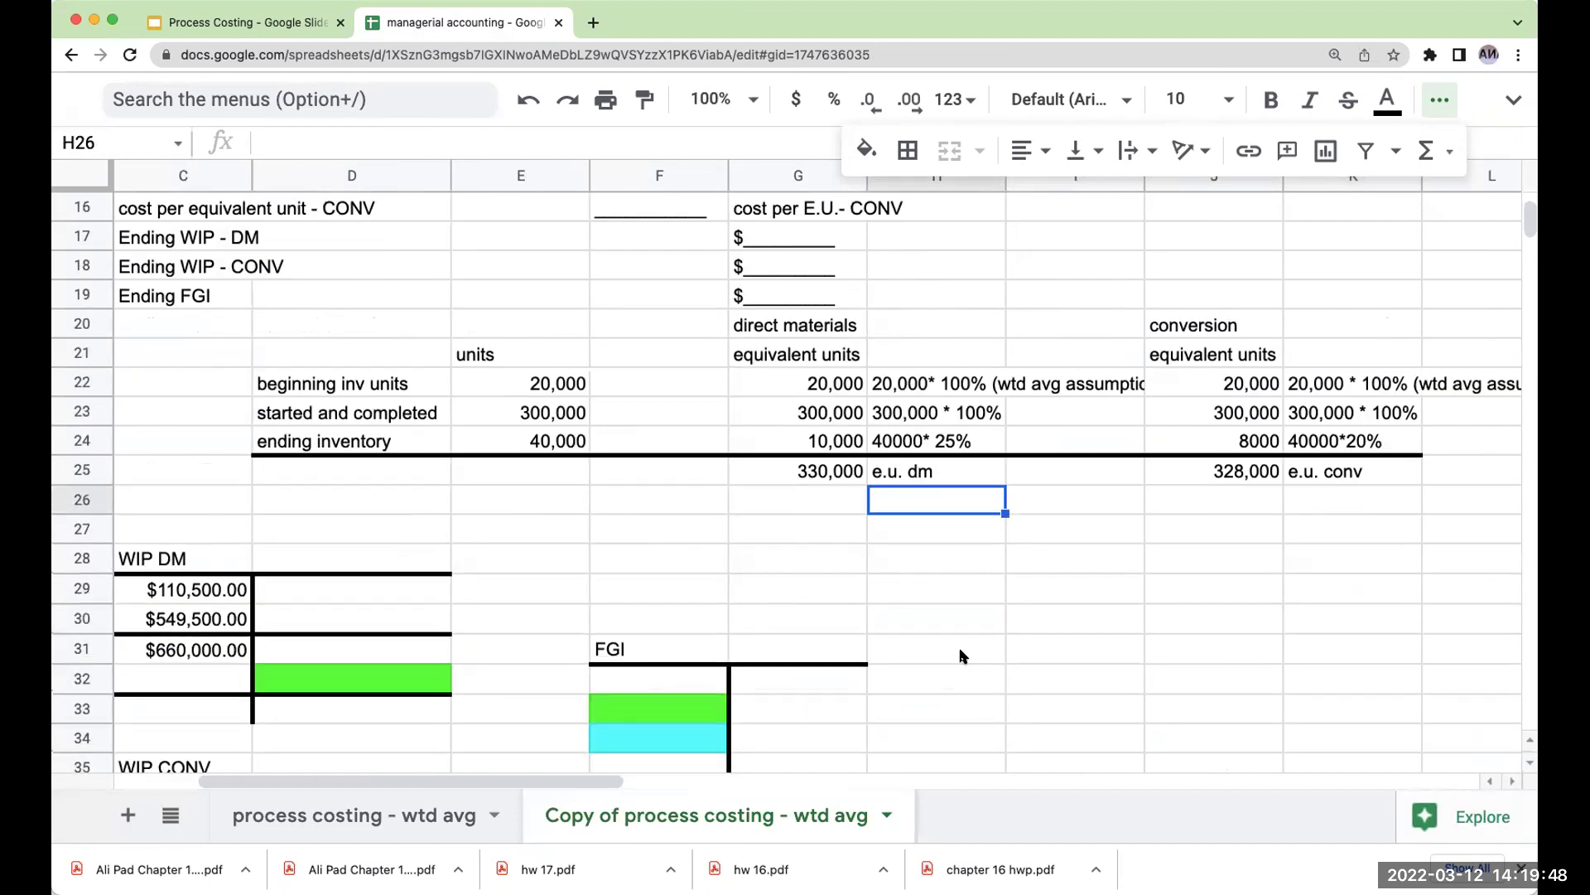
{"action": "scroll", "coordinate": [936, 712], "scroll_direction": "down", "scroll_amount": 3}
{"action": "scroll", "coordinate": [513, 766], "scroll_direction": "left", "scroll_amount": 3}
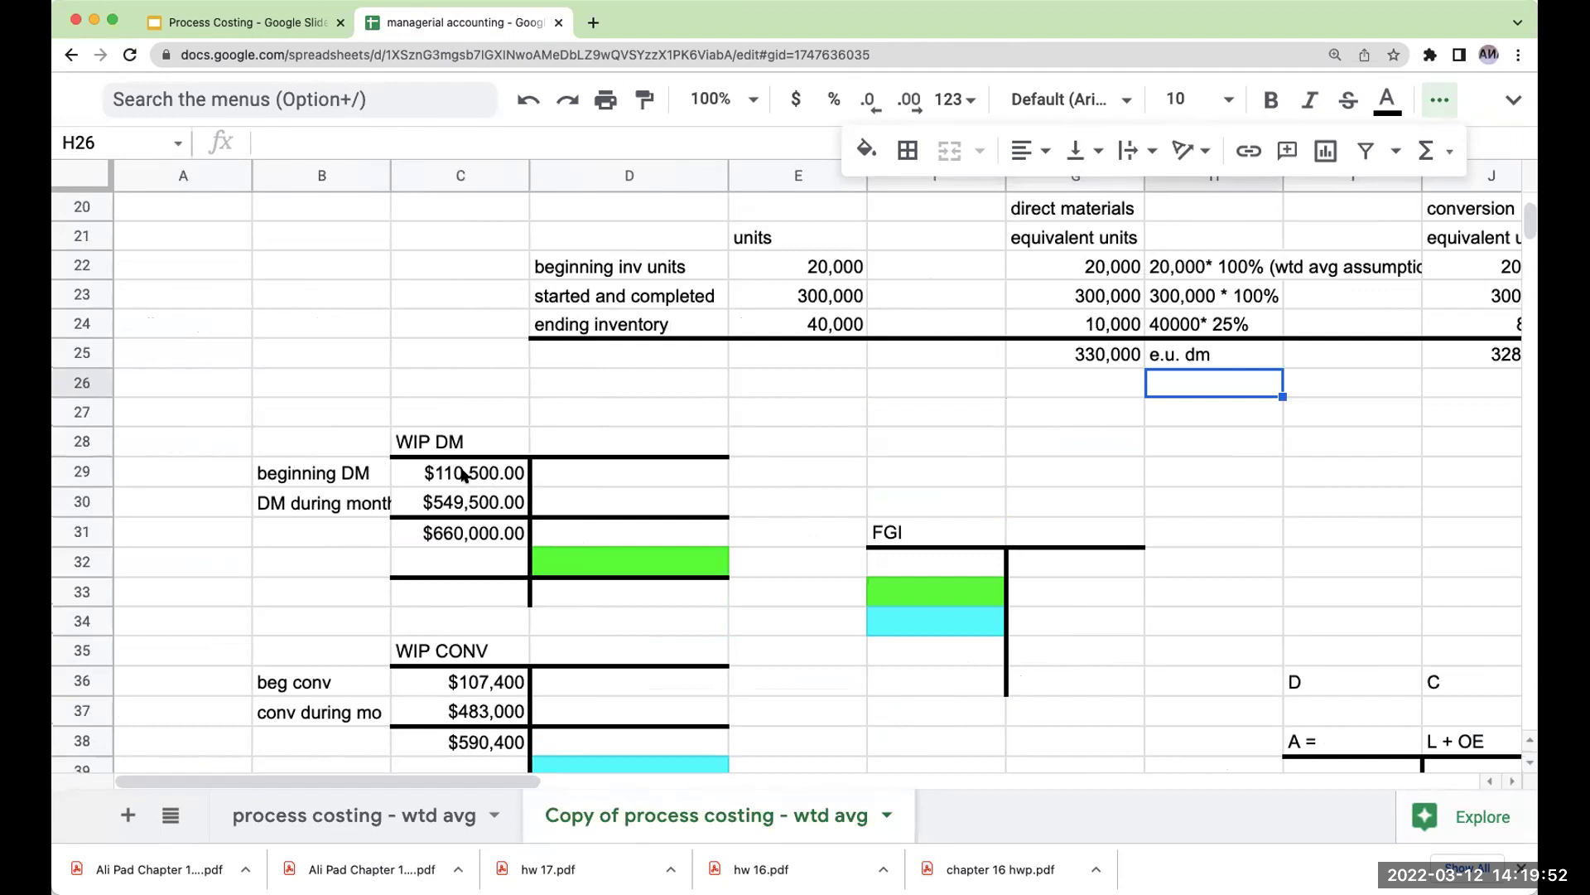
{"action": "left_click", "coordinate": [523, 534]}
{"action": "left_click", "coordinate": [580, 561]}
{"action": "left_click", "coordinate": [908, 617]}
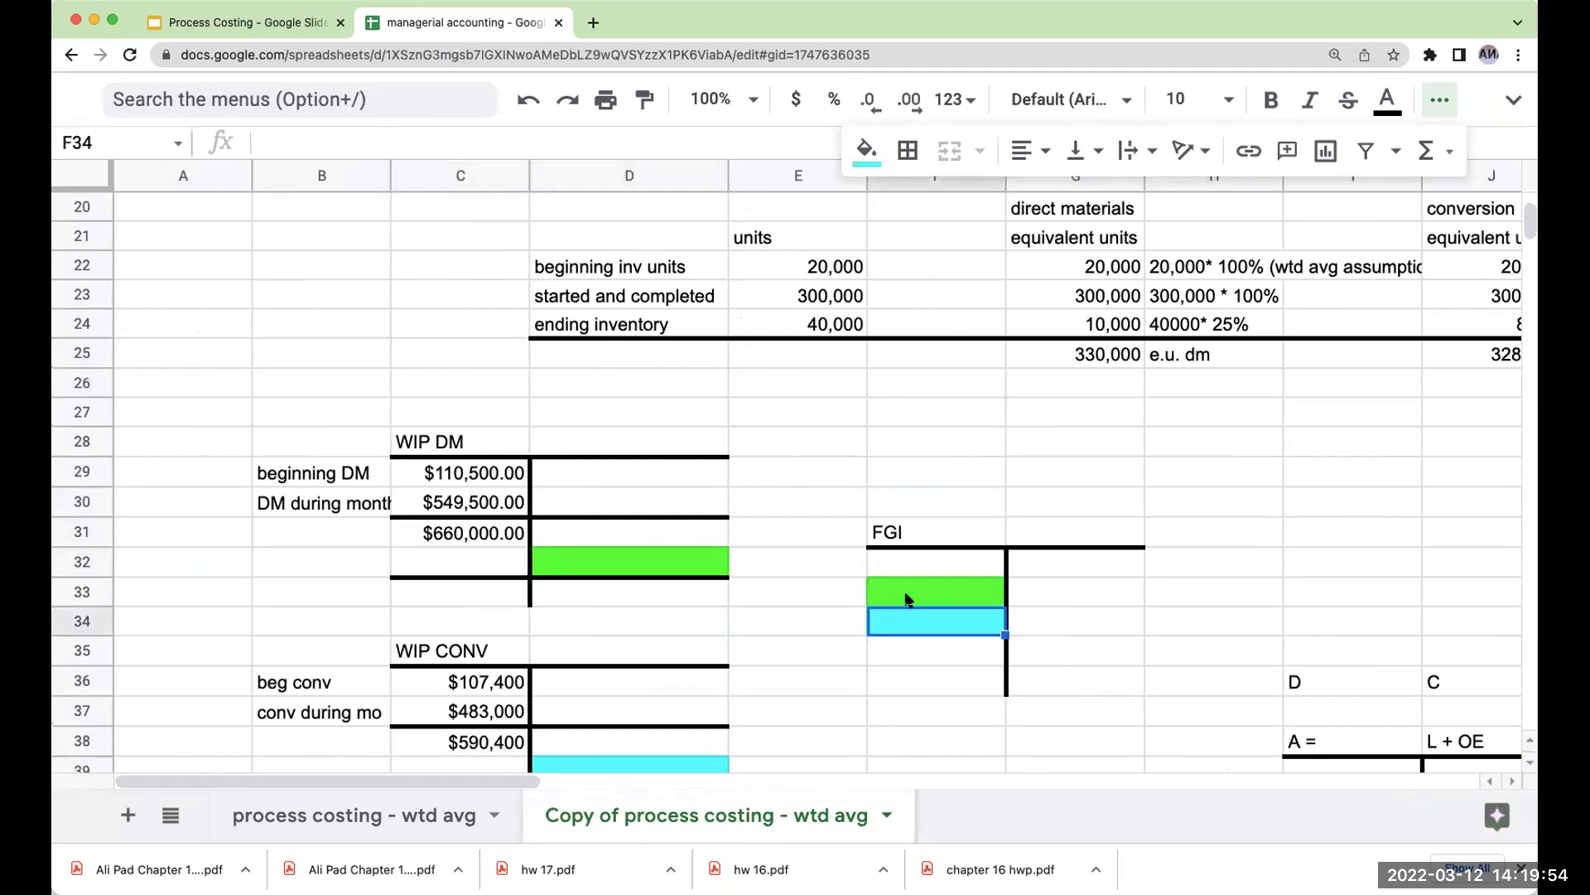
{"action": "left_click", "coordinate": [907, 598]}
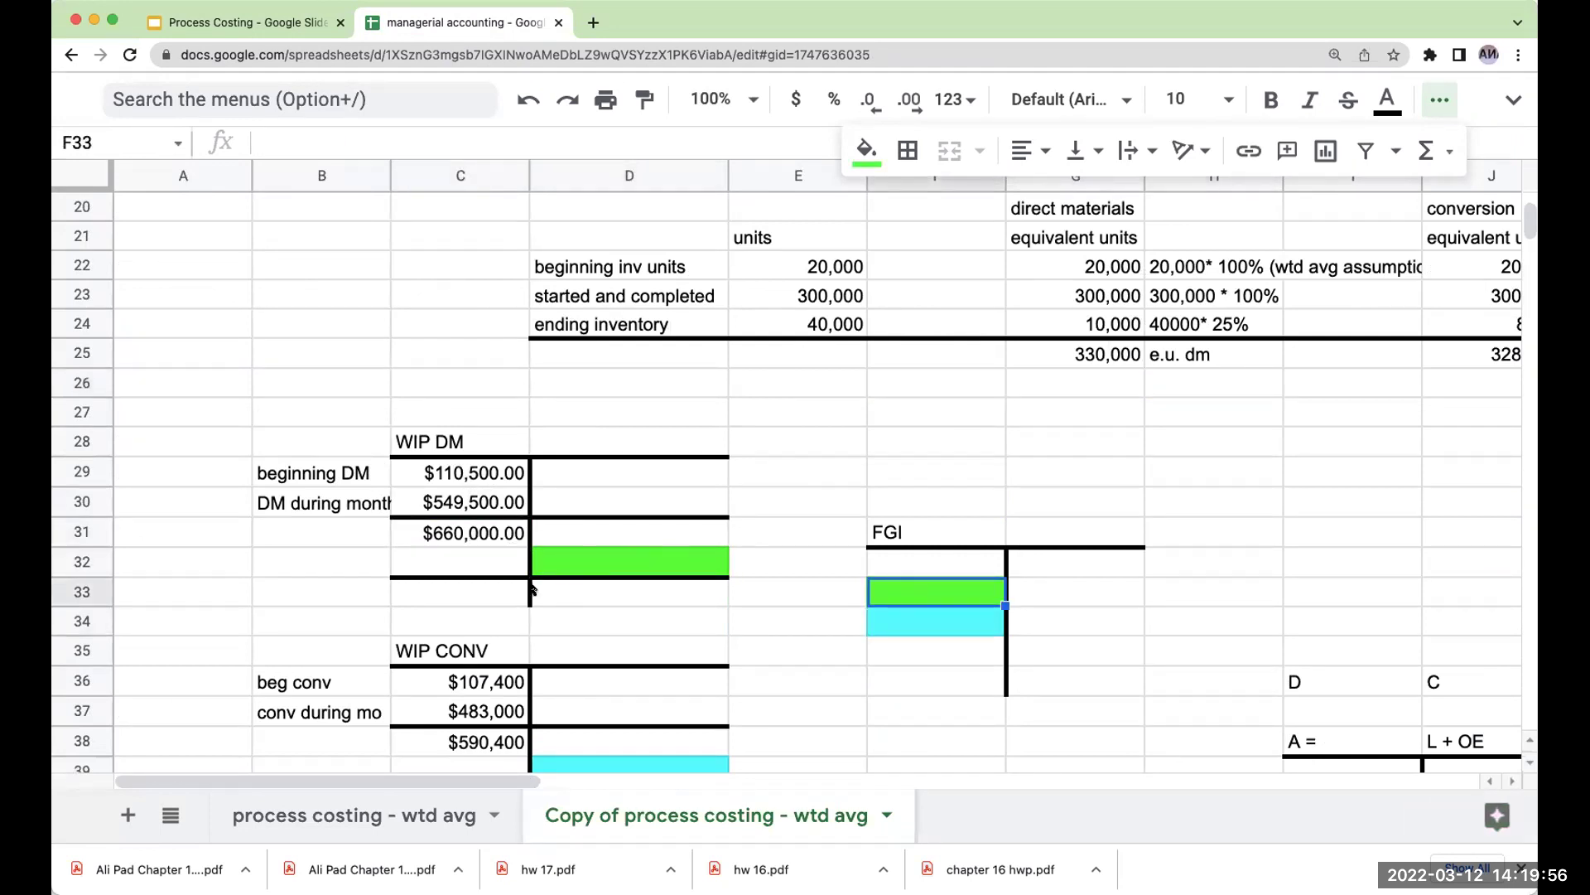
{"action": "scroll", "coordinate": [535, 590], "scroll_direction": "down", "scroll_amount": 3}
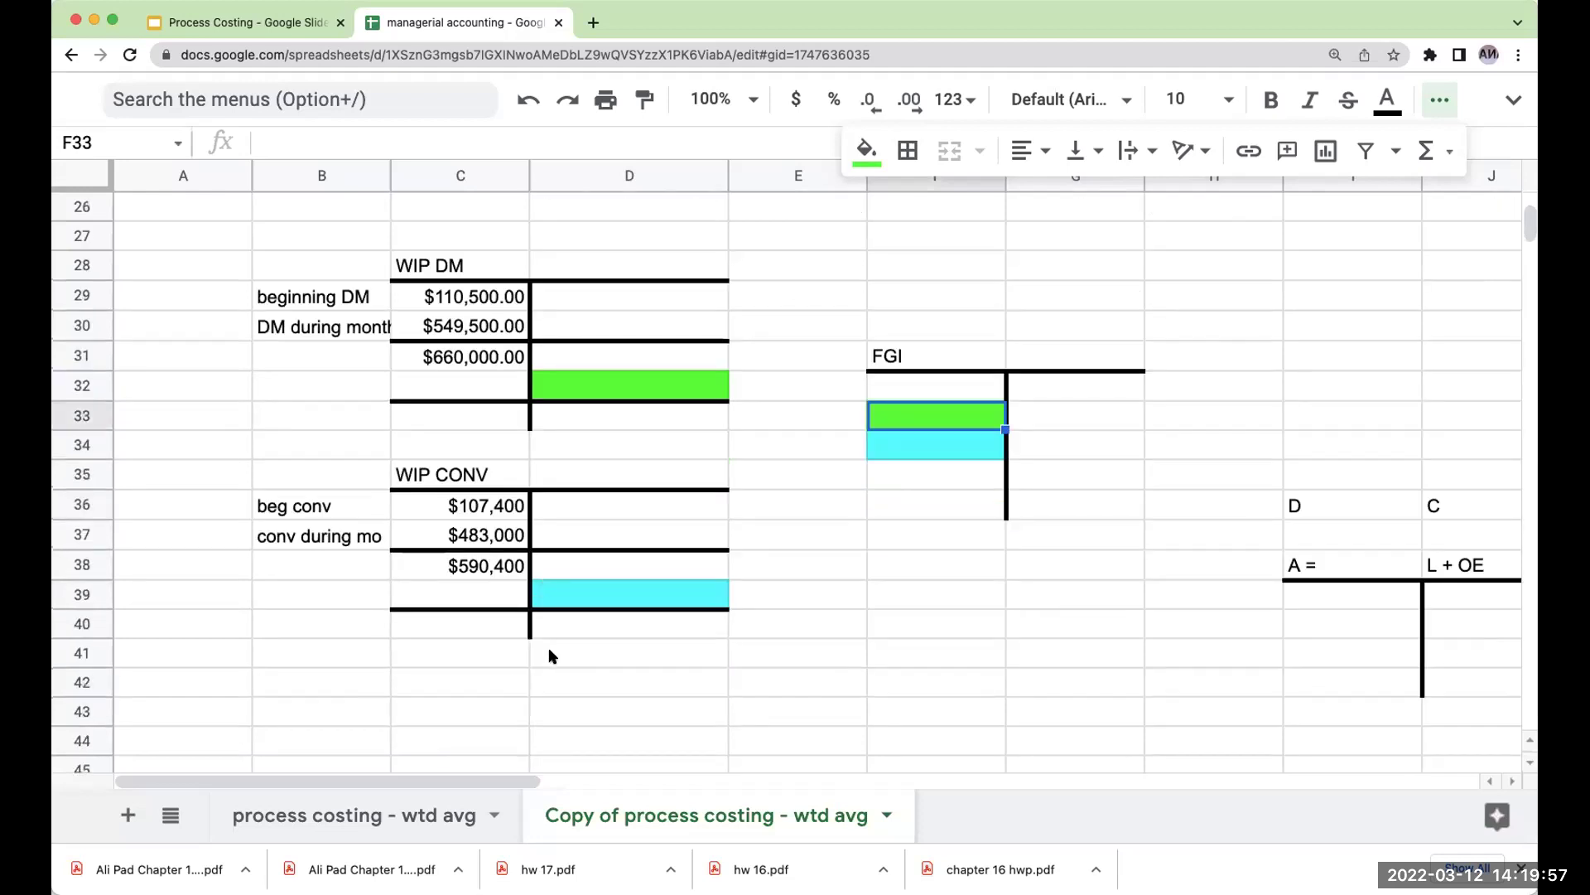
{"action": "left_click", "coordinate": [566, 592]}
{"action": "scroll", "coordinate": [775, 571], "scroll_direction": "up", "scroll_amount": 5}
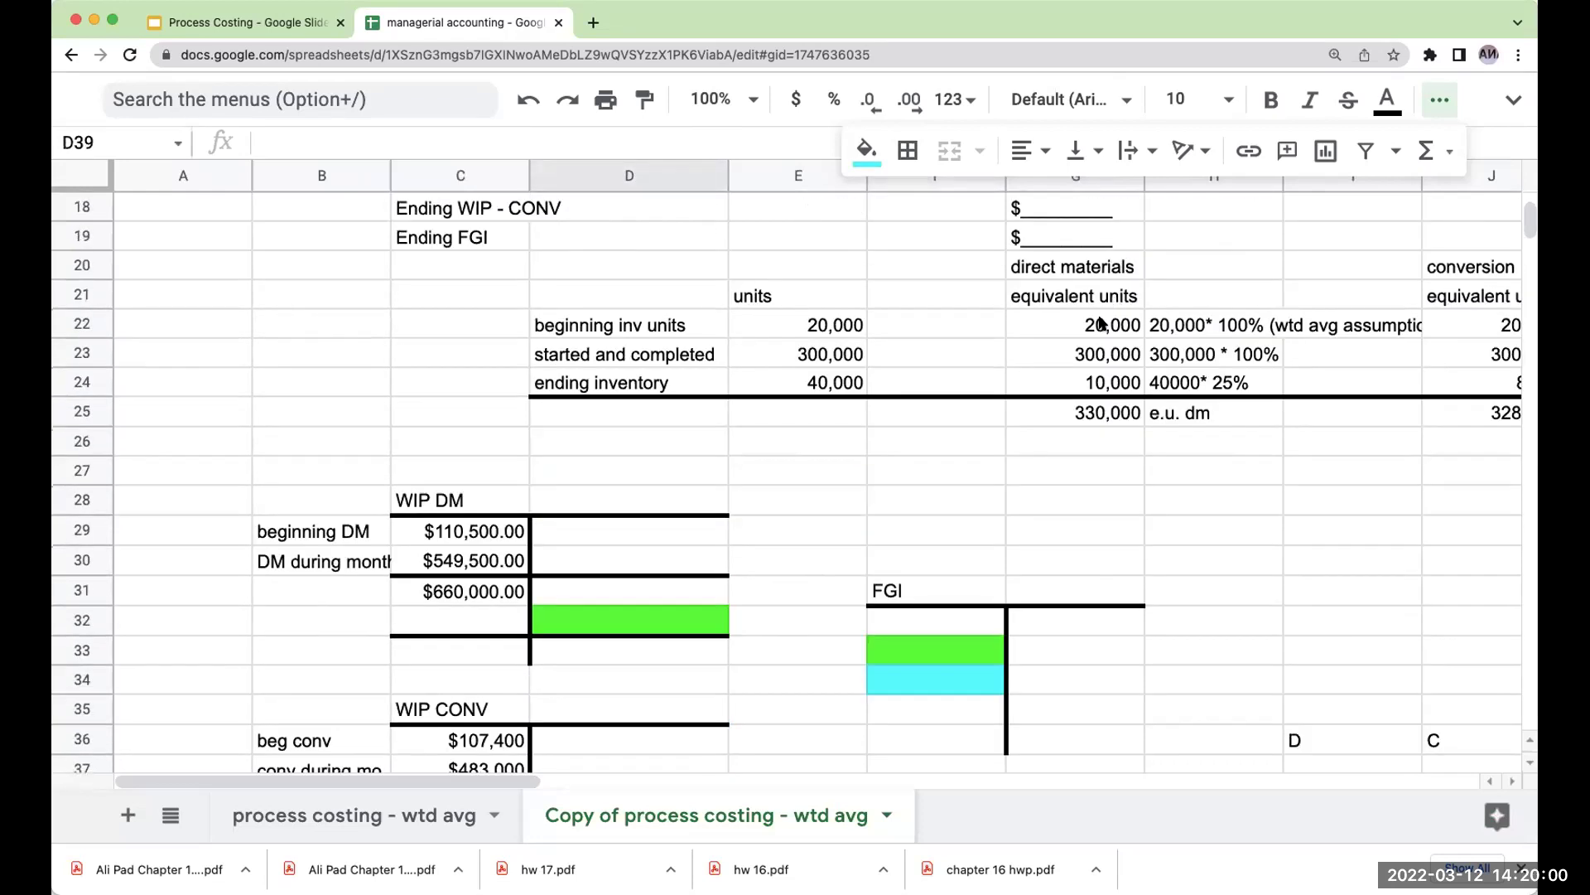
{"action": "left_click", "coordinate": [1101, 323]}
{"action": "left_click", "coordinate": [1097, 354]}
{"action": "left_click", "coordinate": [1091, 323]}
{"action": "left_click", "coordinate": [1098, 354]}
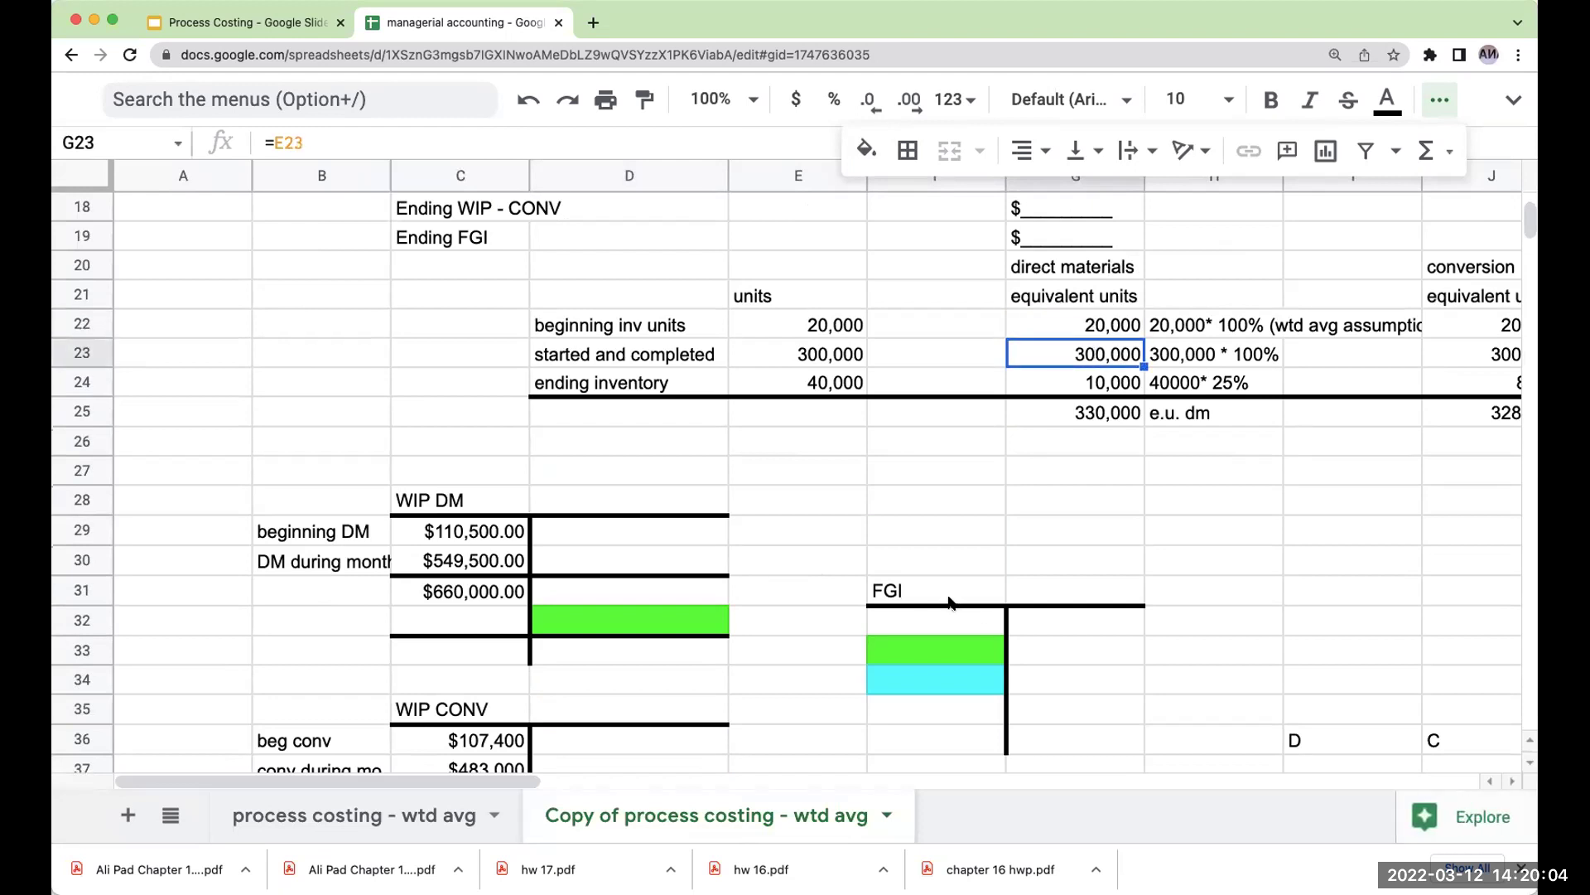
{"action": "left_click", "coordinate": [490, 667]}
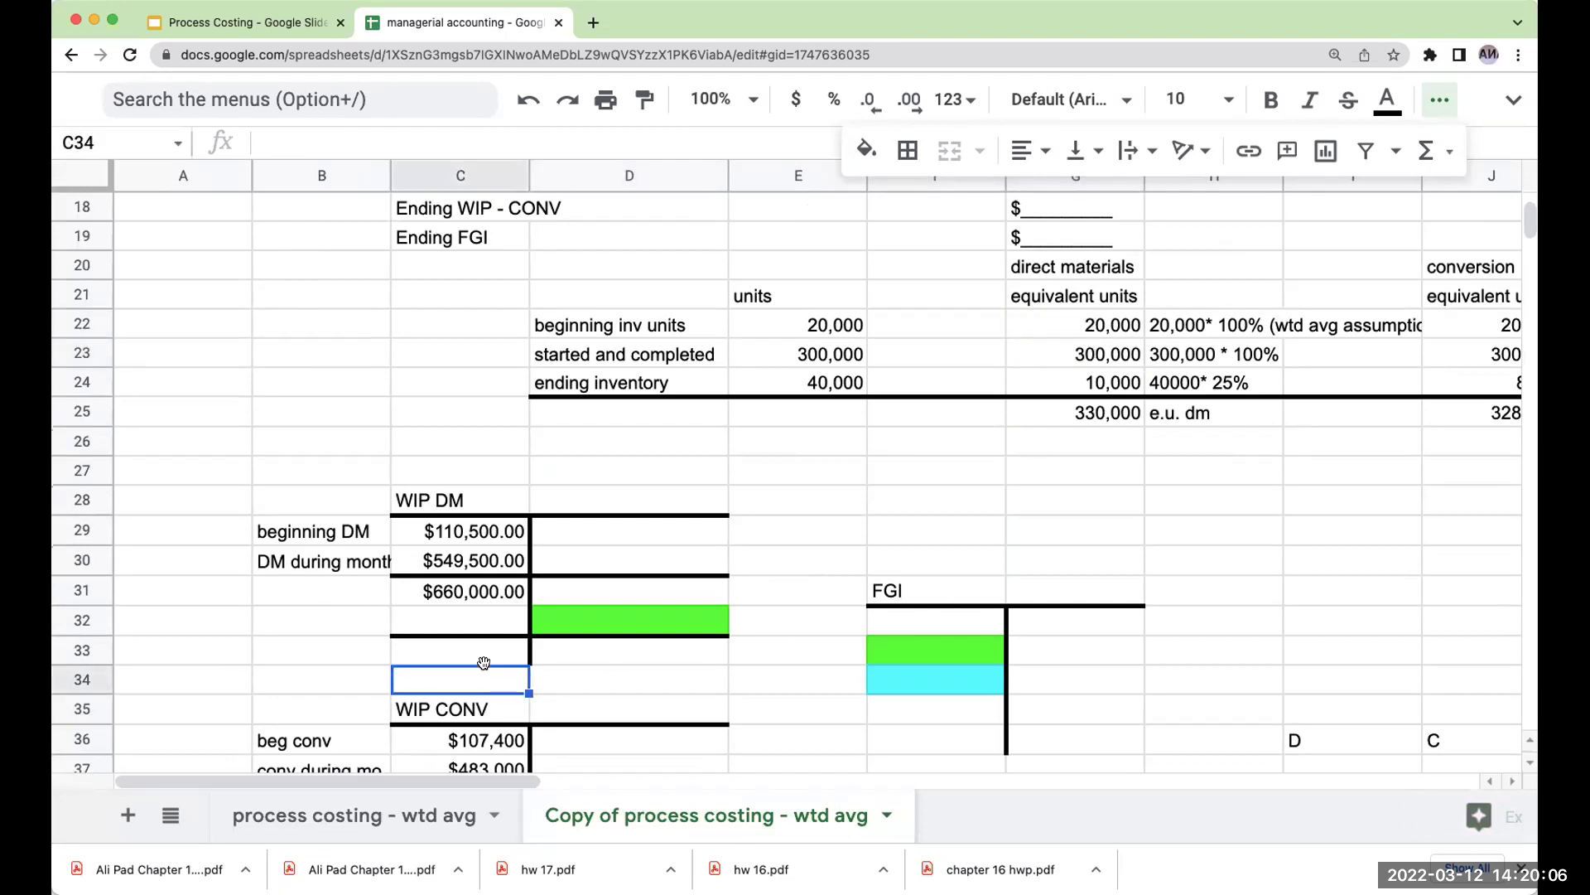
{"action": "left_click", "coordinate": [480, 644]}
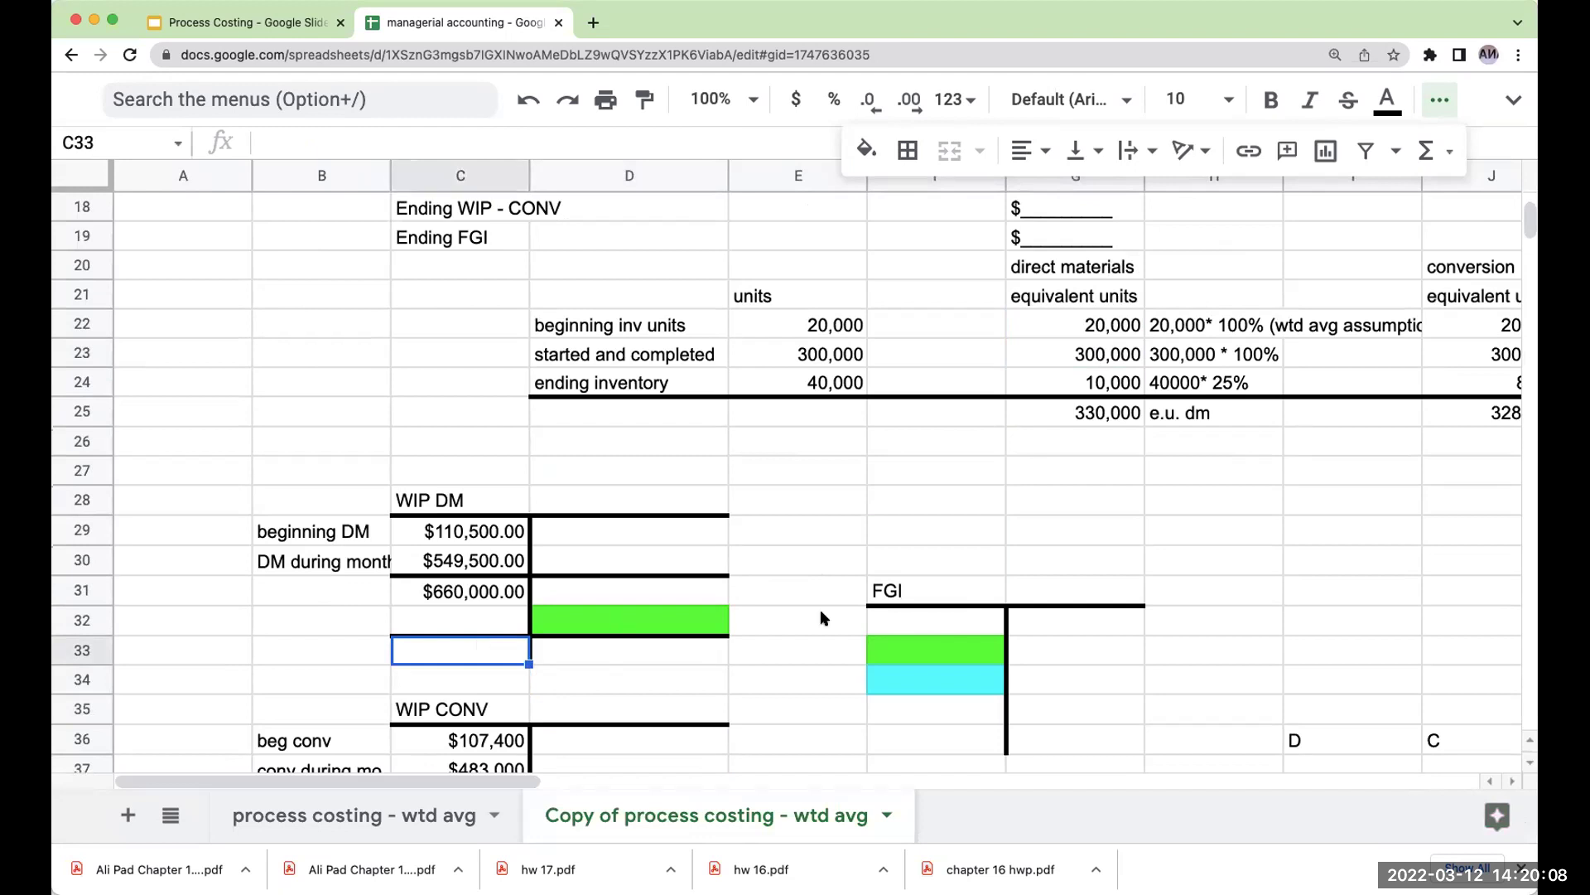
{"action": "scroll", "coordinate": [991, 568], "scroll_direction": "up", "scroll_amount": 3}
{"action": "left_click", "coordinate": [937, 593]}
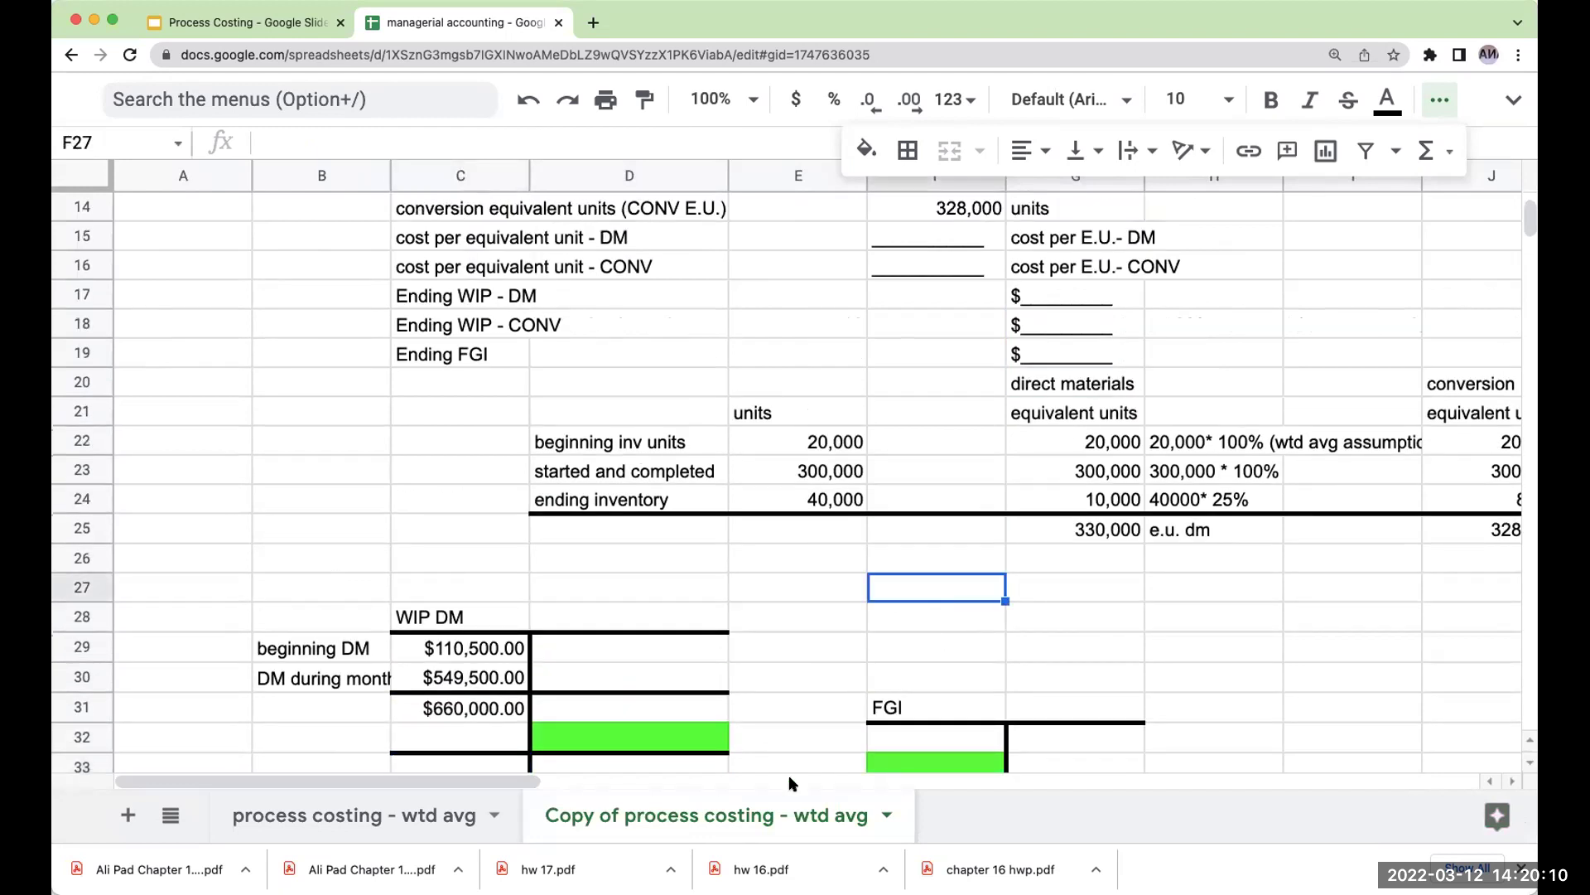
{"action": "left_click_drag", "start_coordinate": [513, 780], "coordinate": [571, 779]}
{"action": "left_click", "coordinate": [1054, 594]}
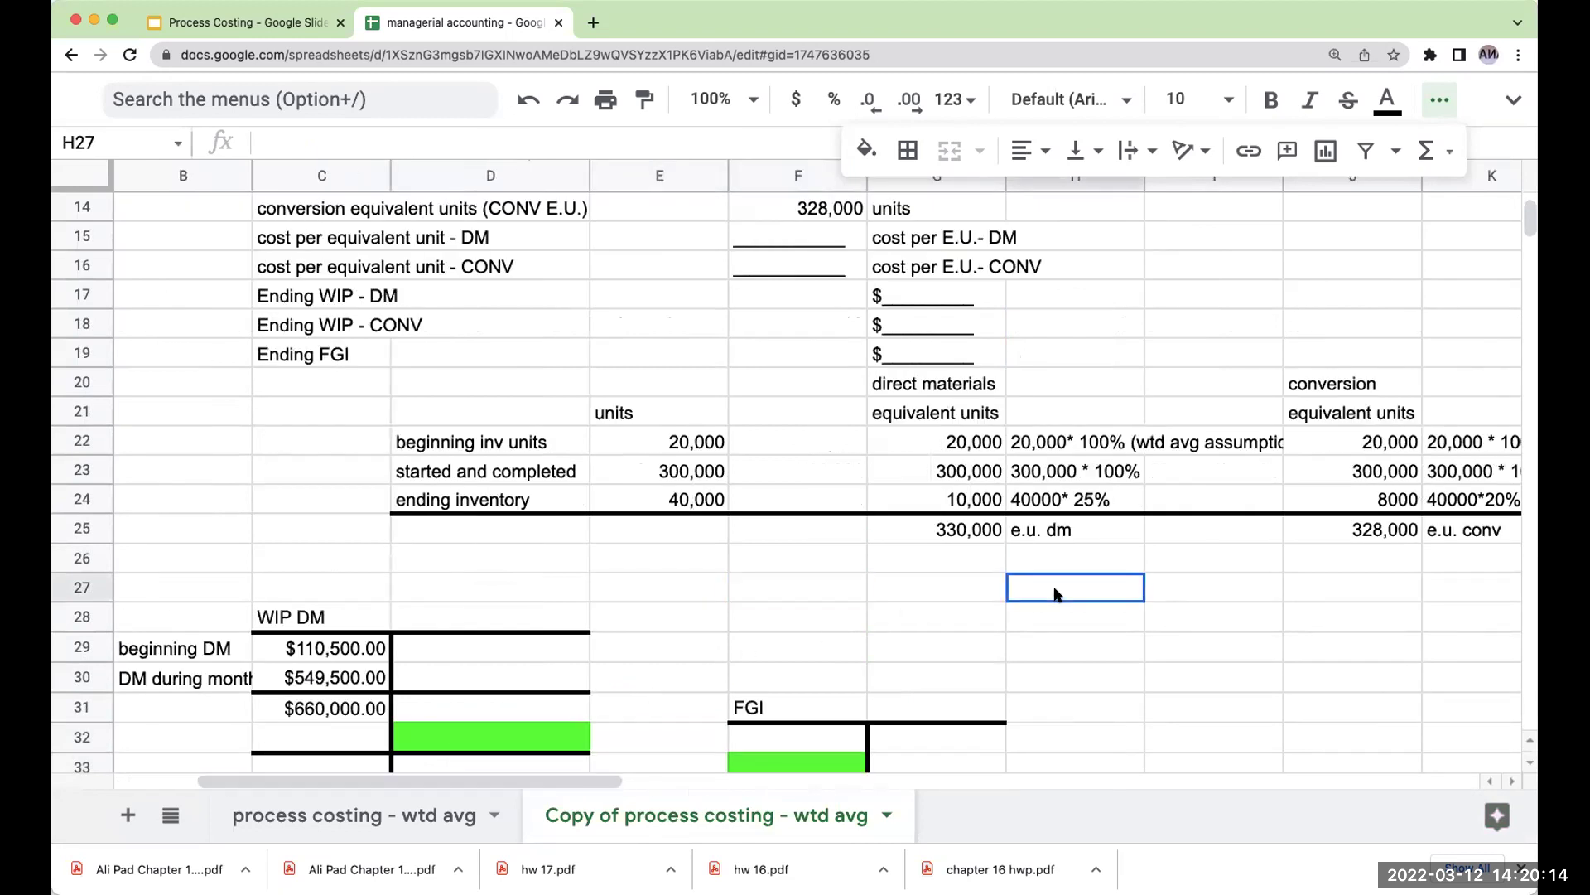
{"action": "left_click", "coordinate": [983, 450]}
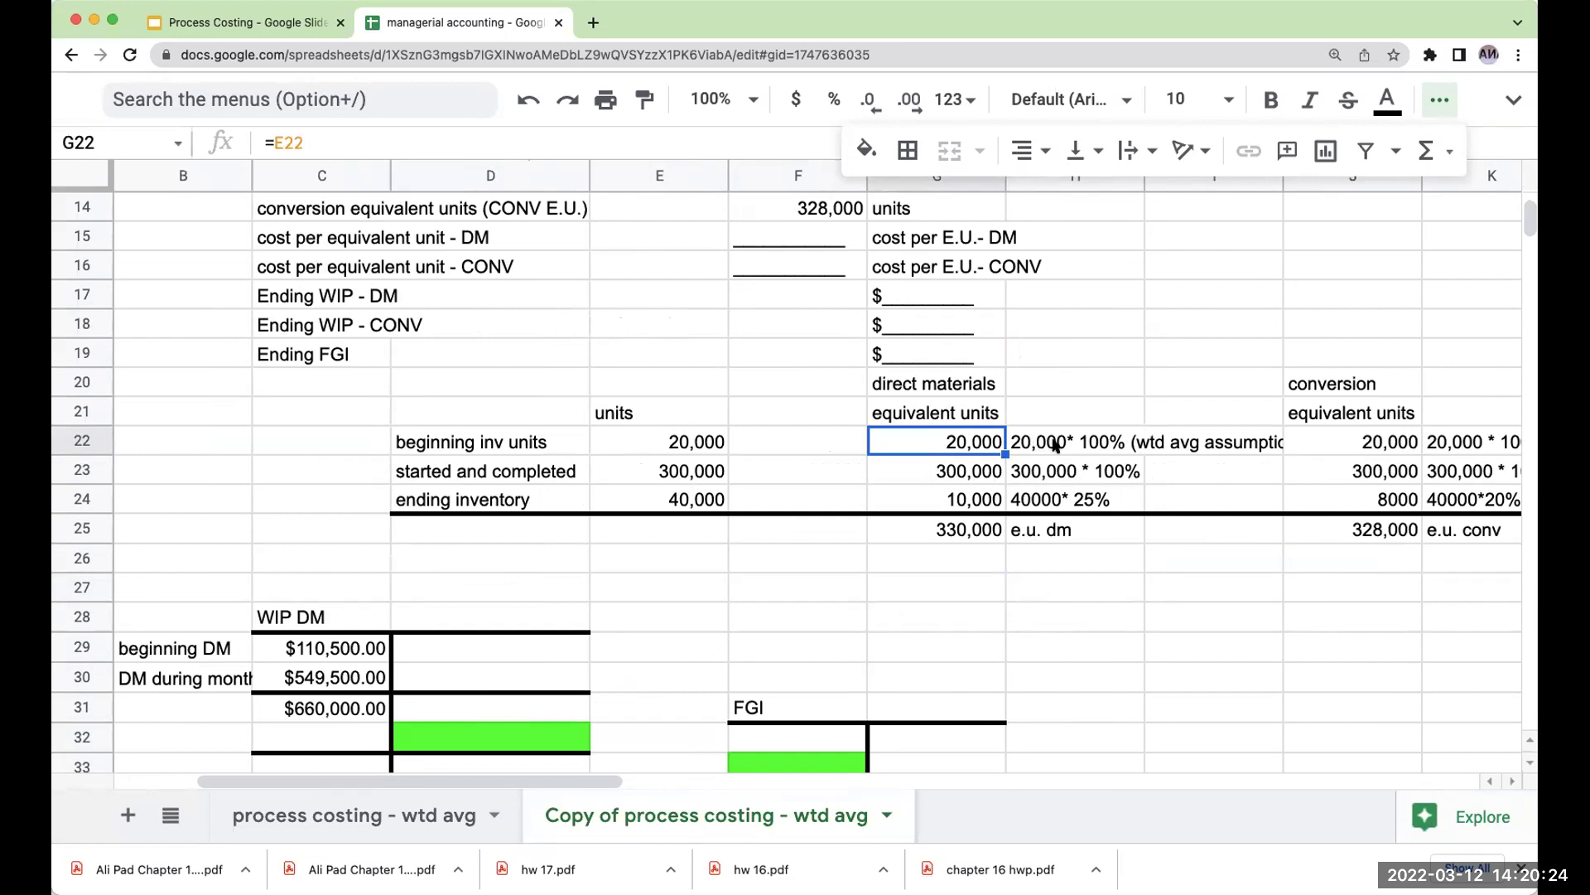
{"action": "scroll", "coordinate": [992, 565], "scroll_direction": "up", "scroll_amount": 5}
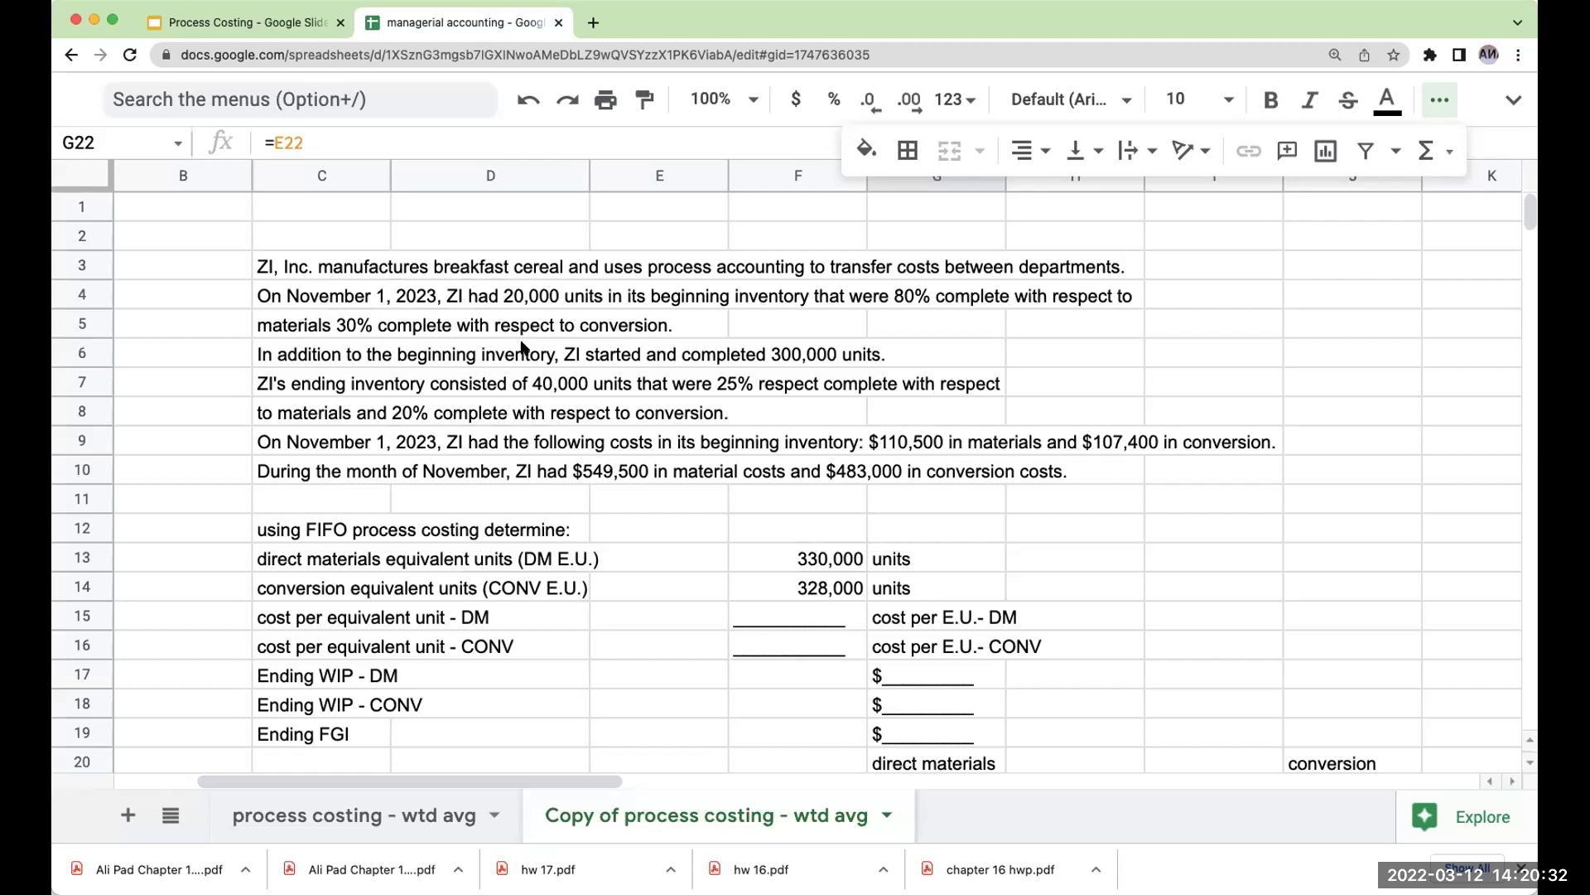
{"action": "scroll", "coordinate": [1085, 491], "scroll_direction": "down", "scroll_amount": 5}
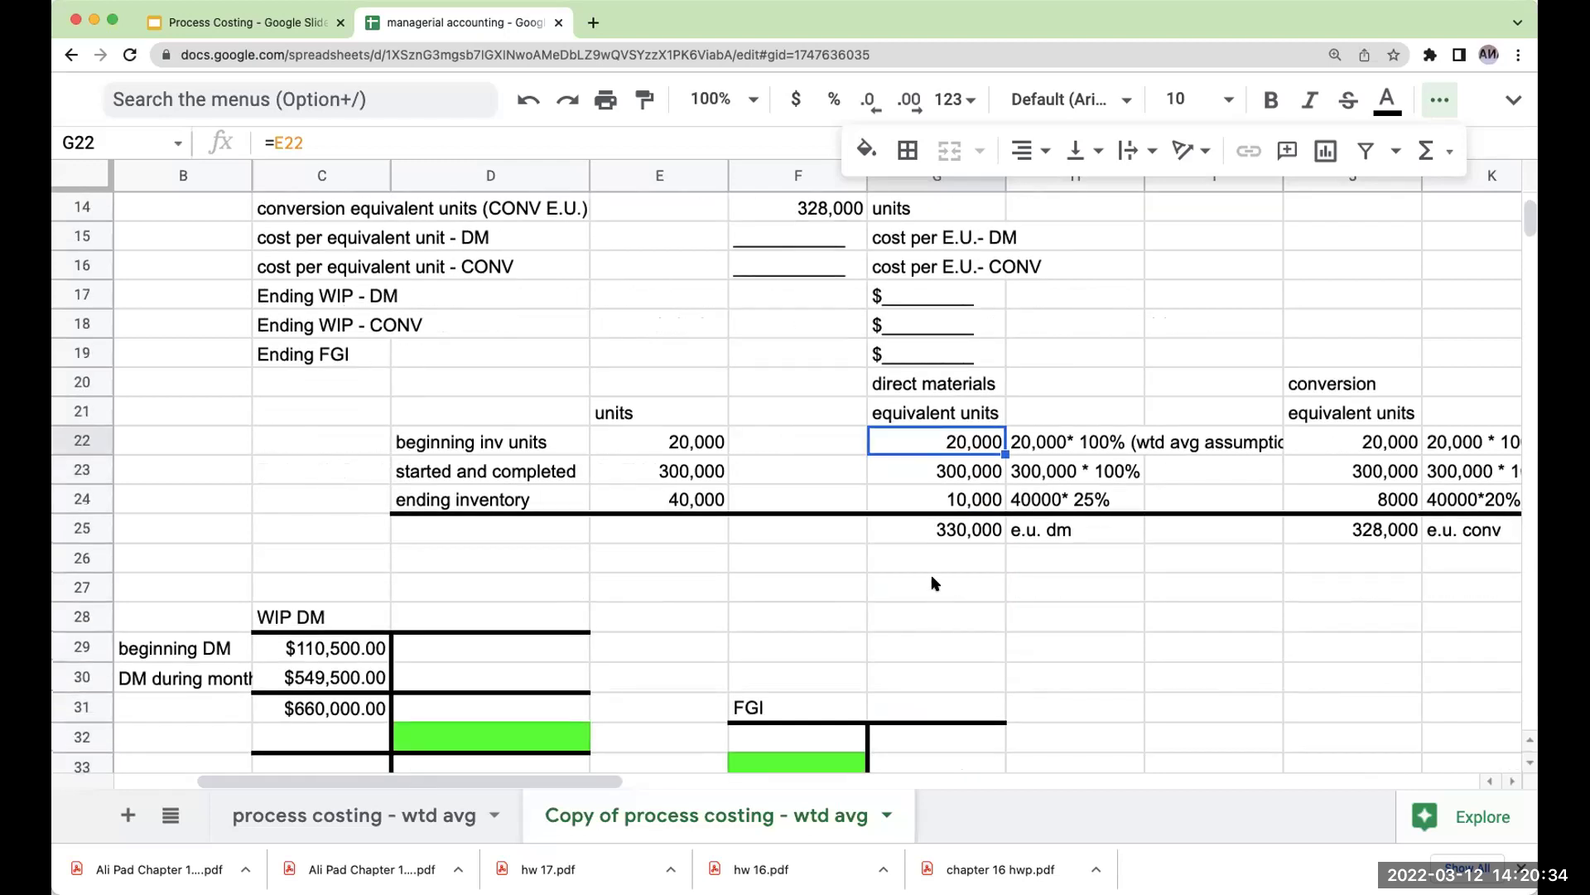
{"action": "left_click", "coordinate": [936, 587]}
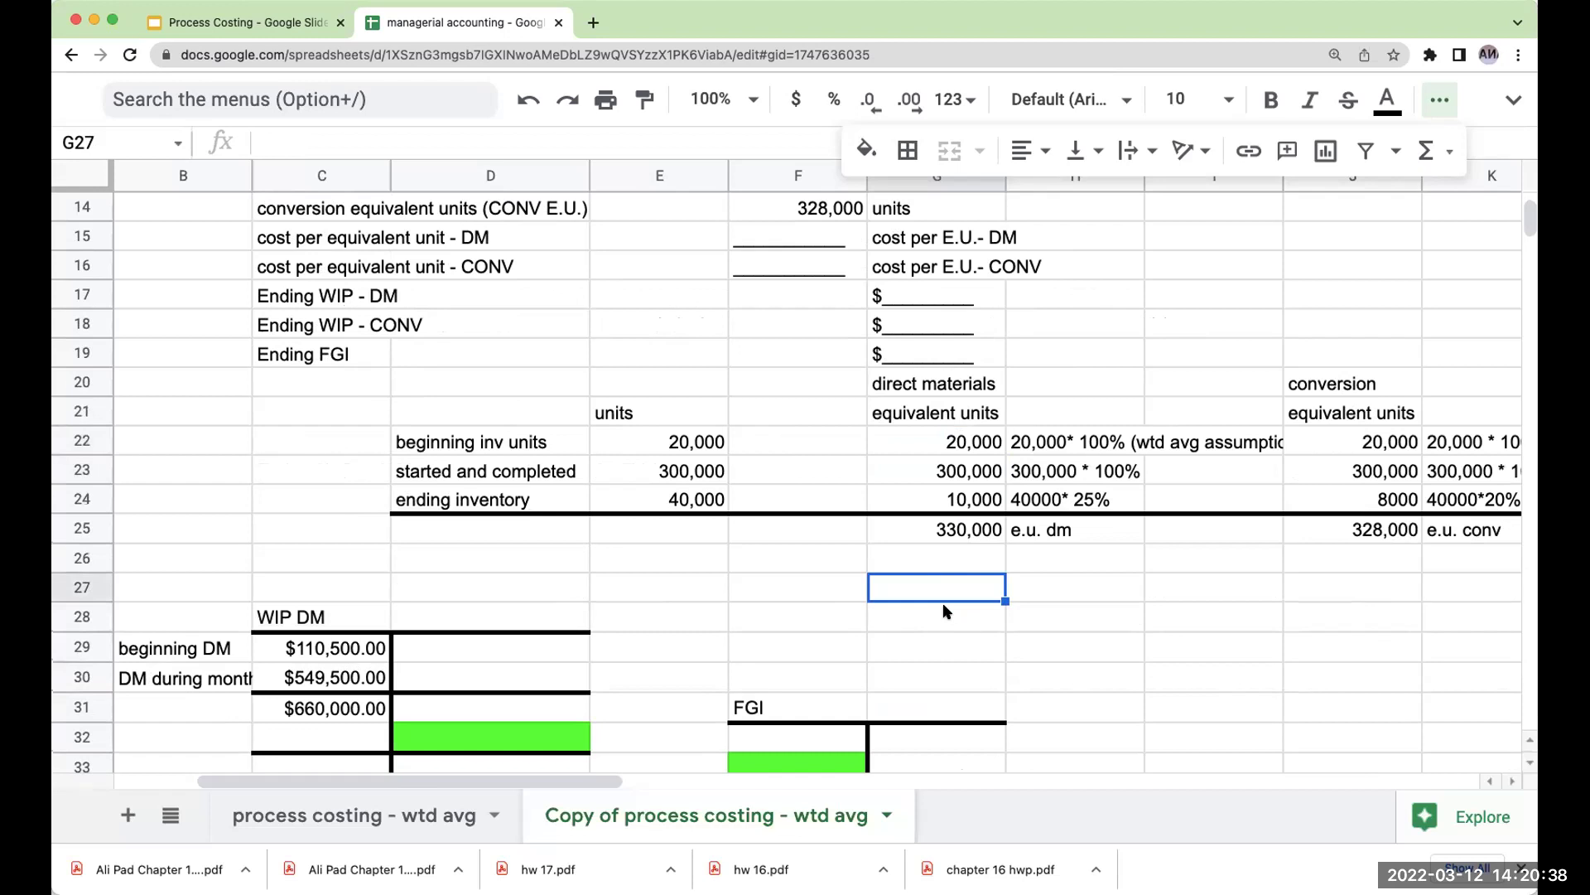
{"action": "left_click", "coordinate": [1040, 444]}
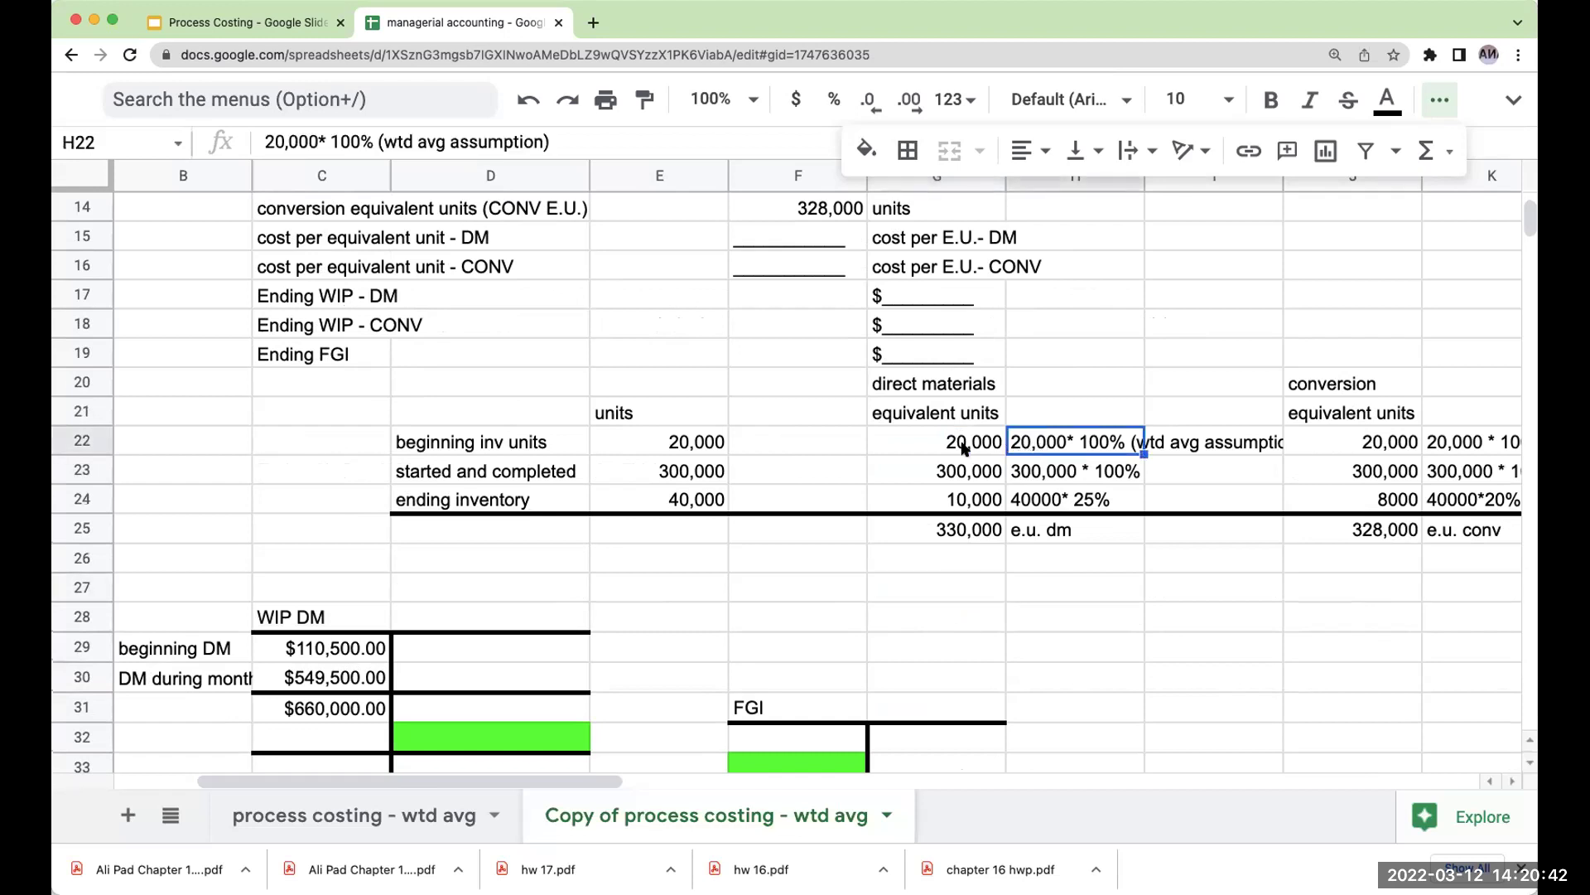
Enter 'cost per e.u. =' in F28 and 'b/i DM costs + DM during months' in G28.
{"action": "left_click", "coordinate": [947, 620]}
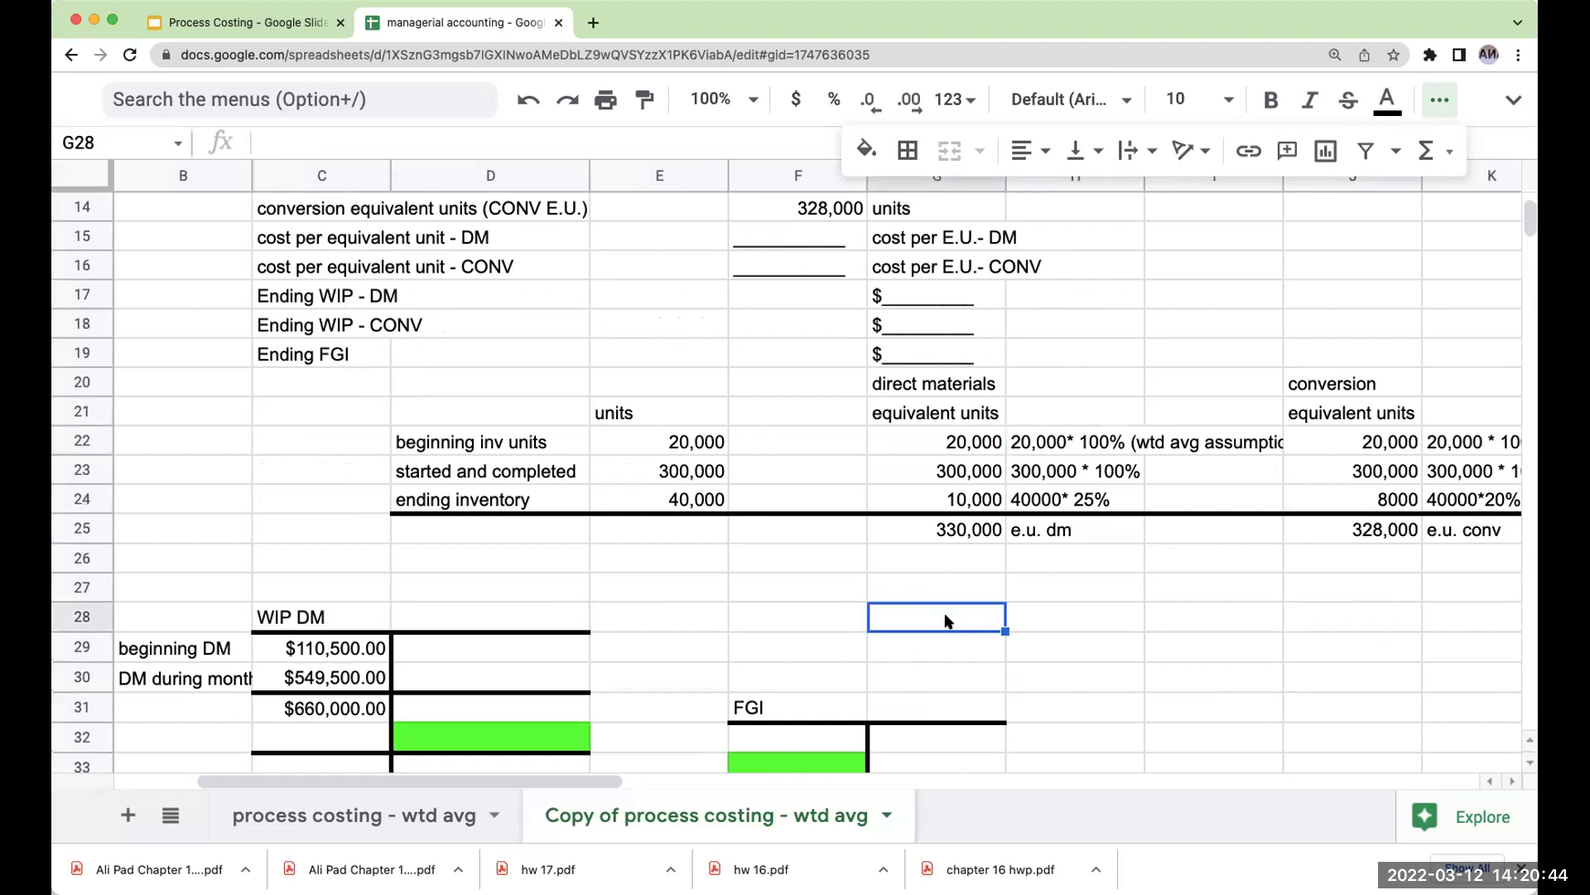
{"action": "left_click", "coordinate": [839, 613]}
{"action": "type", "text": "c"}
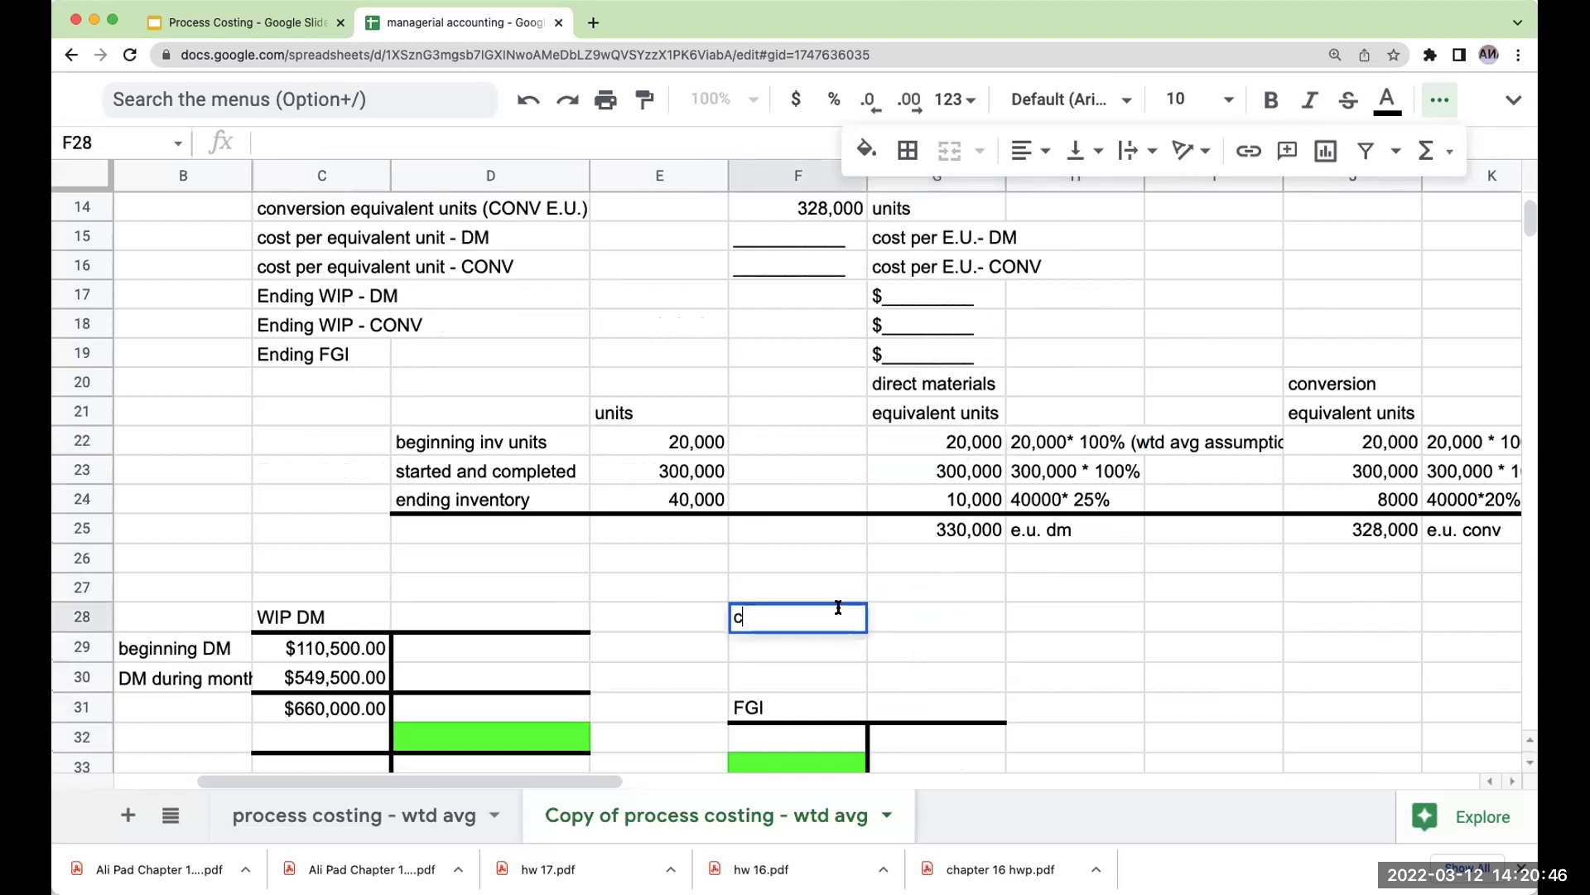
{"action": "type", "text": "ost per e."}
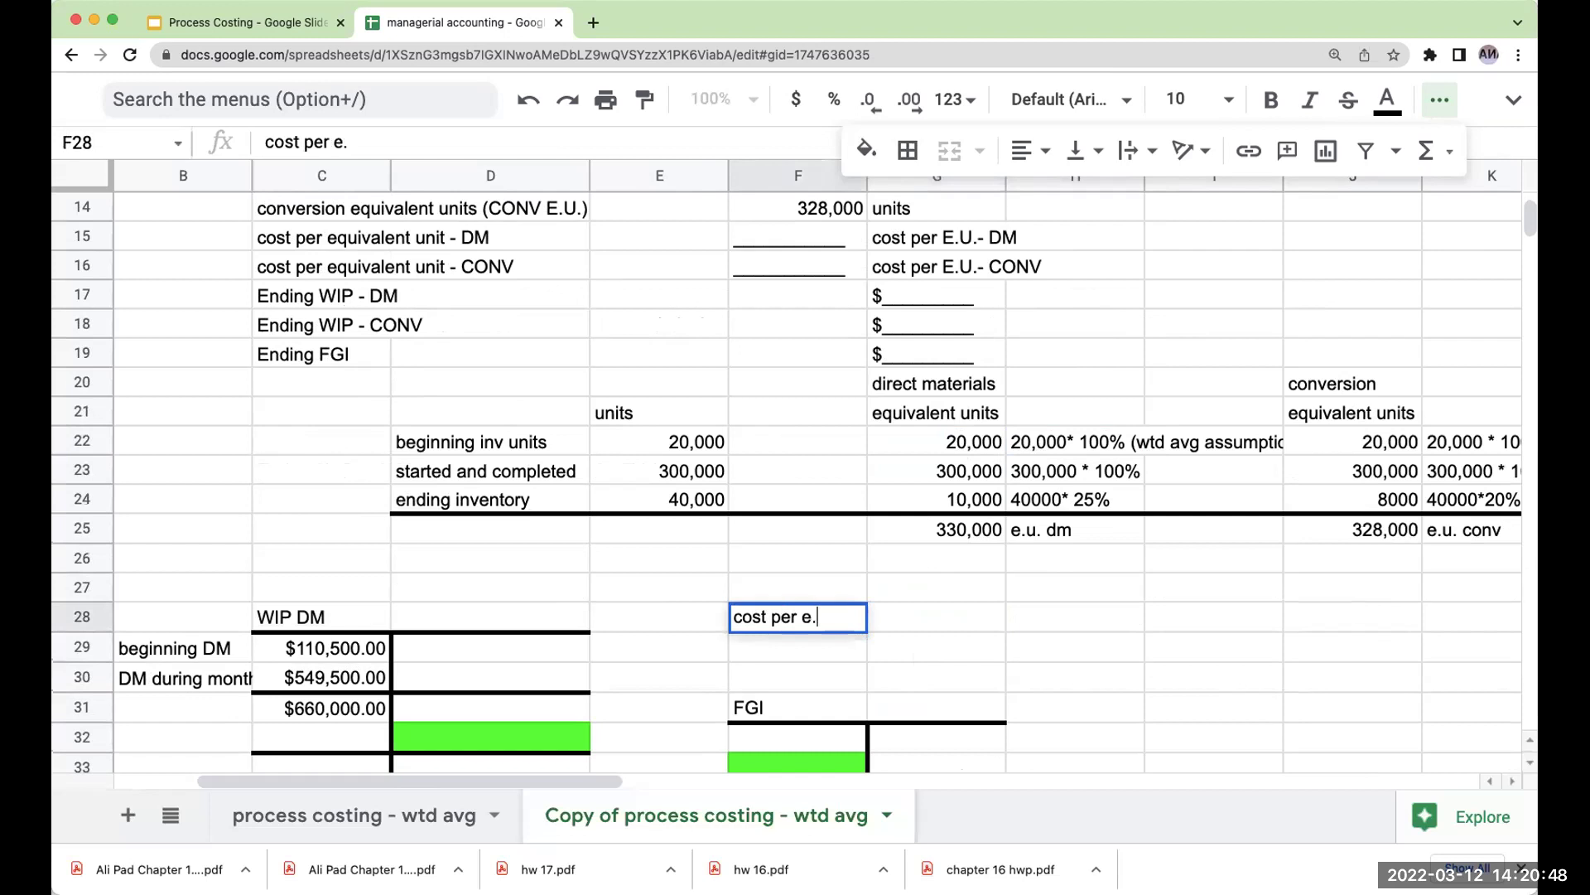
{"action": "type", "text": "u. ="}
{"action": "key", "text": "Tab"}
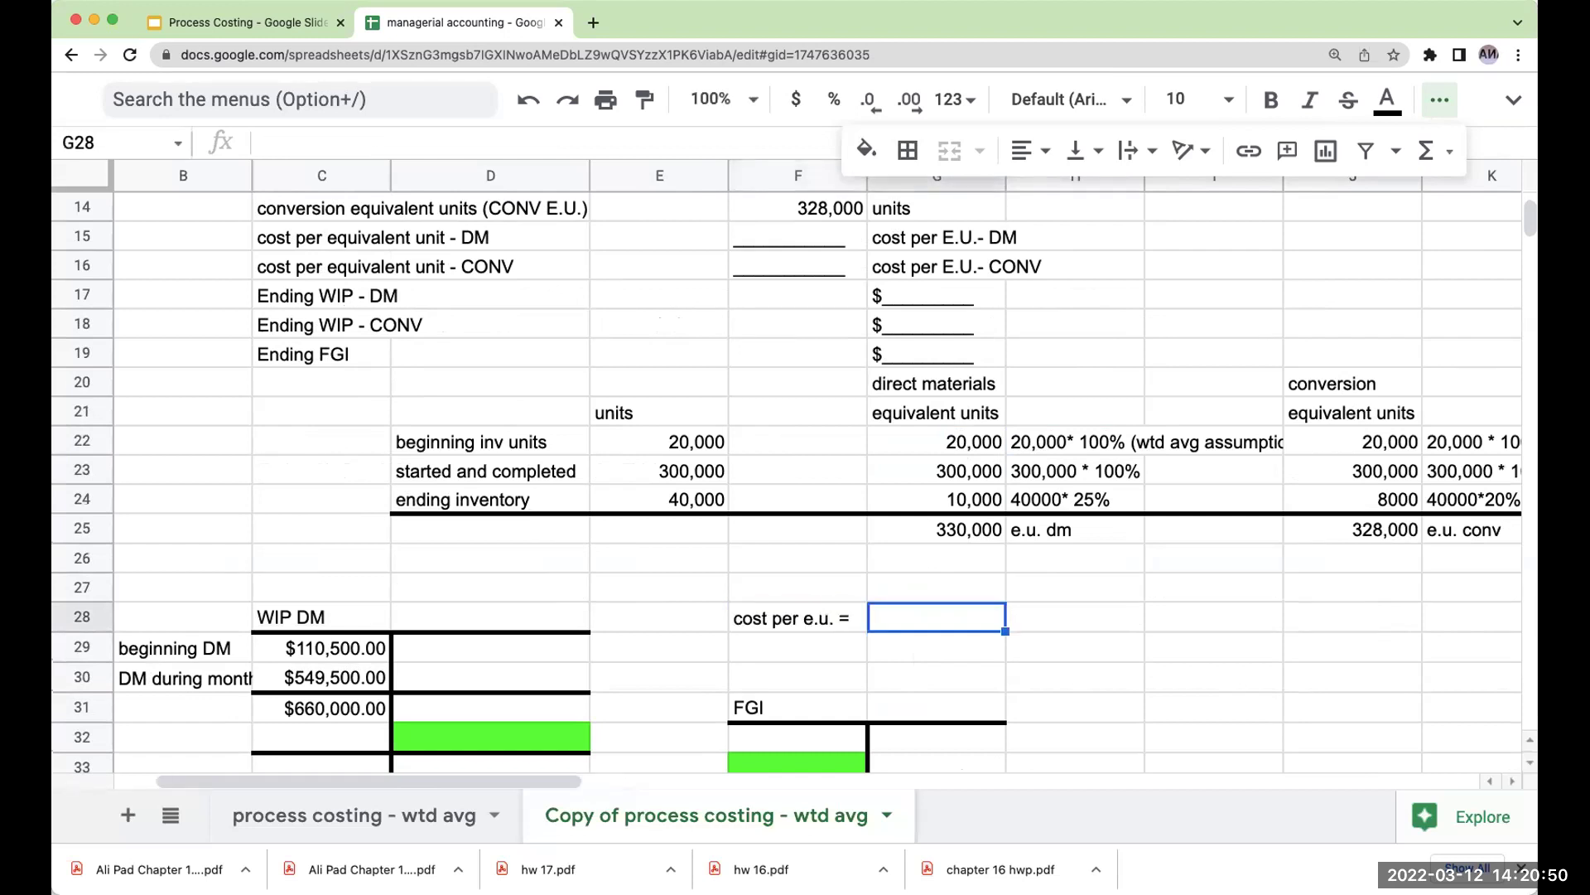
{"action": "type", "text": "b/i"}
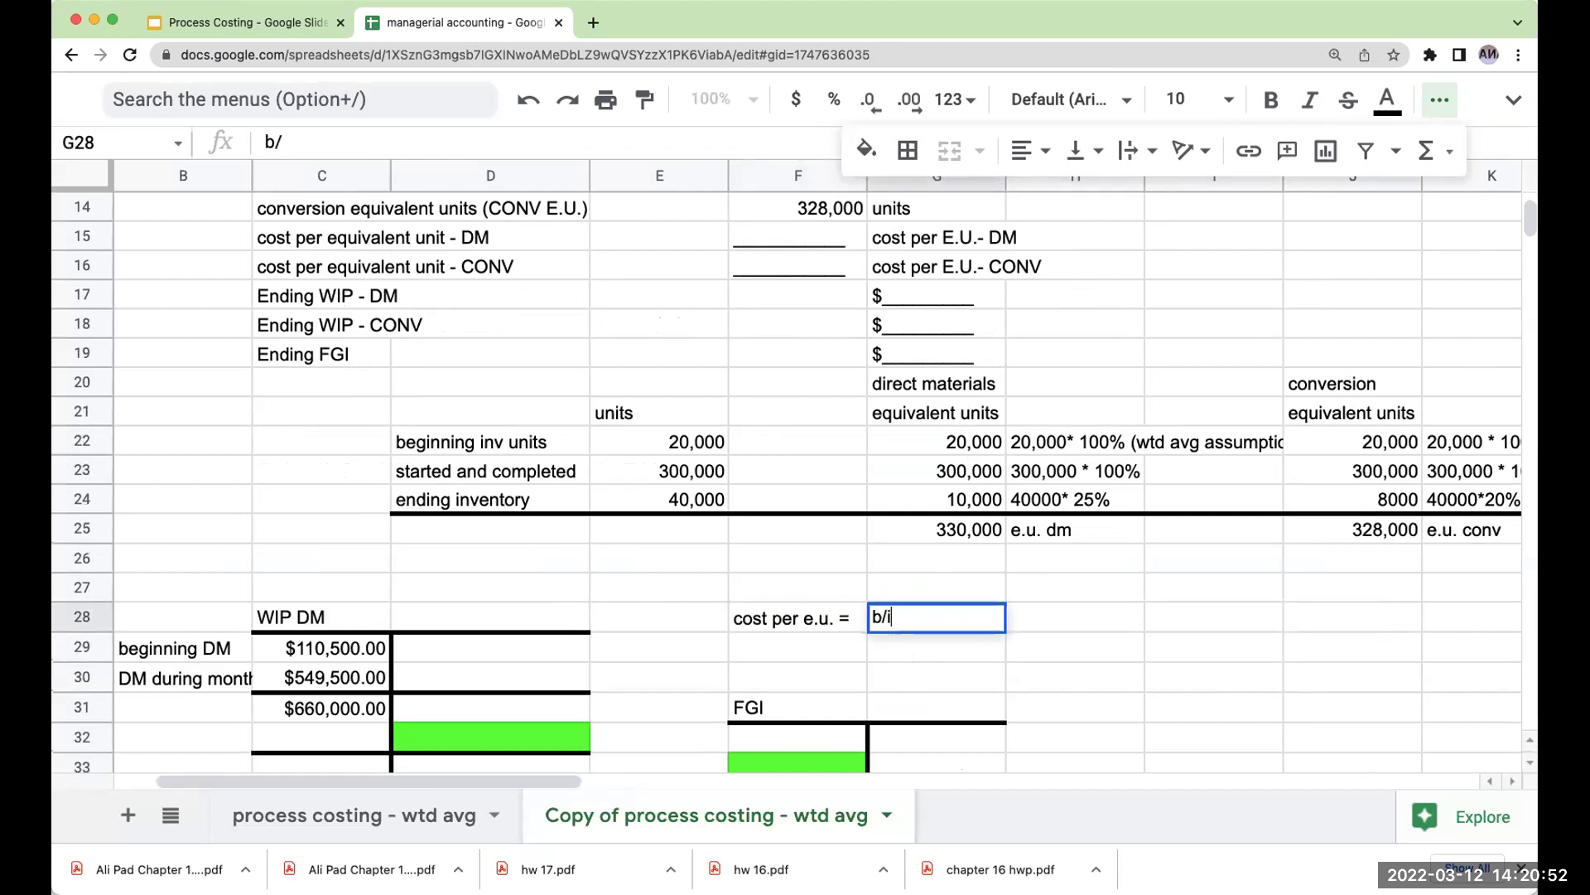
{"action": "type", "text": " DM cos"}
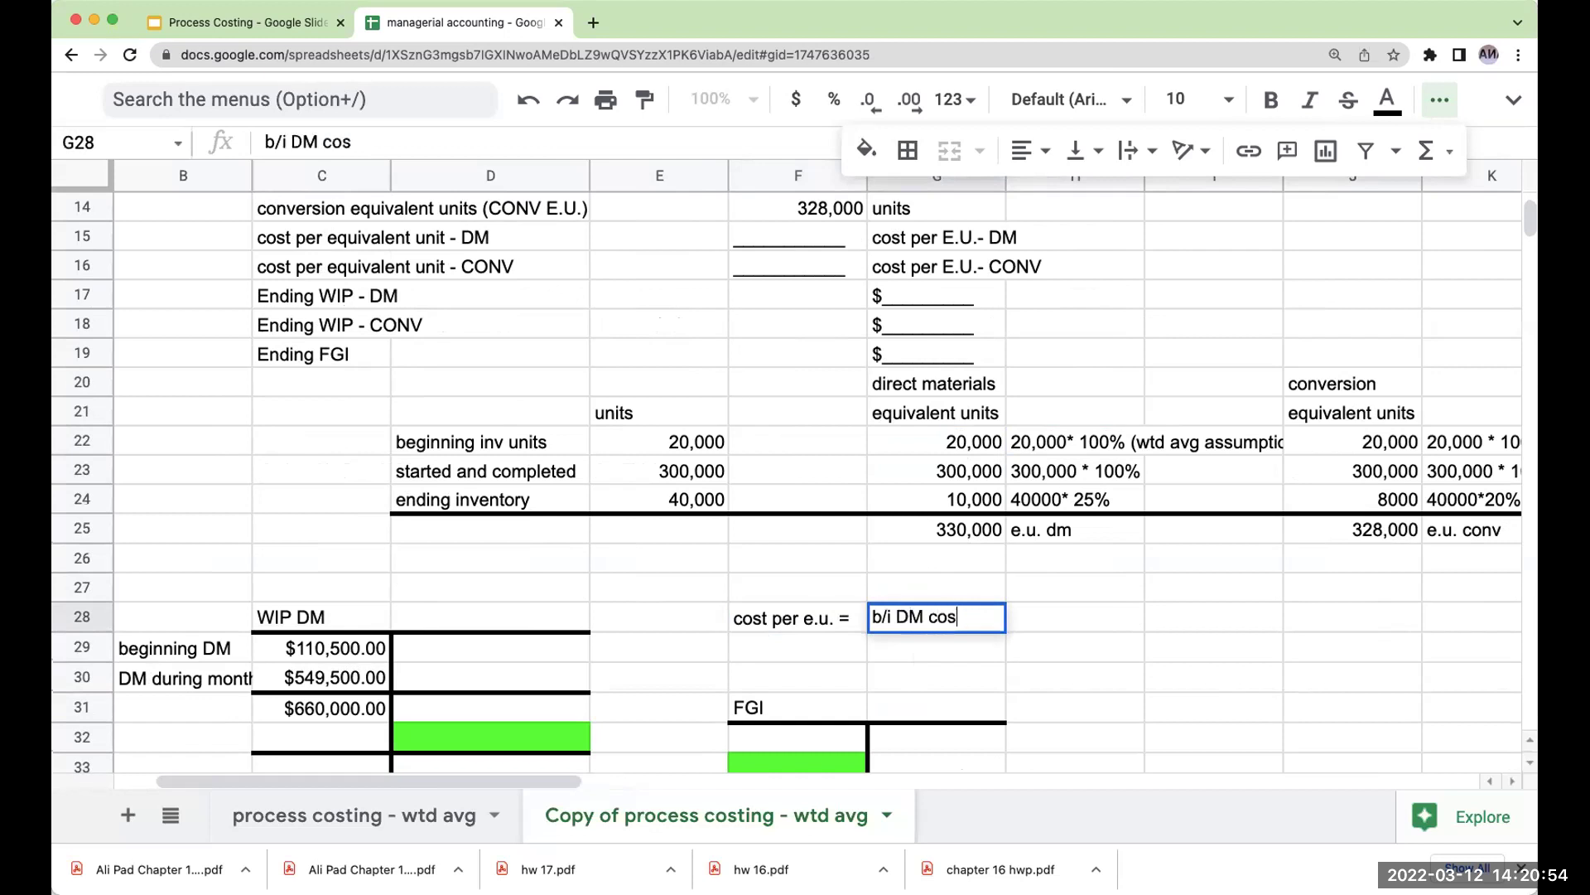
{"action": "type", "text": "ts + DM during months"}
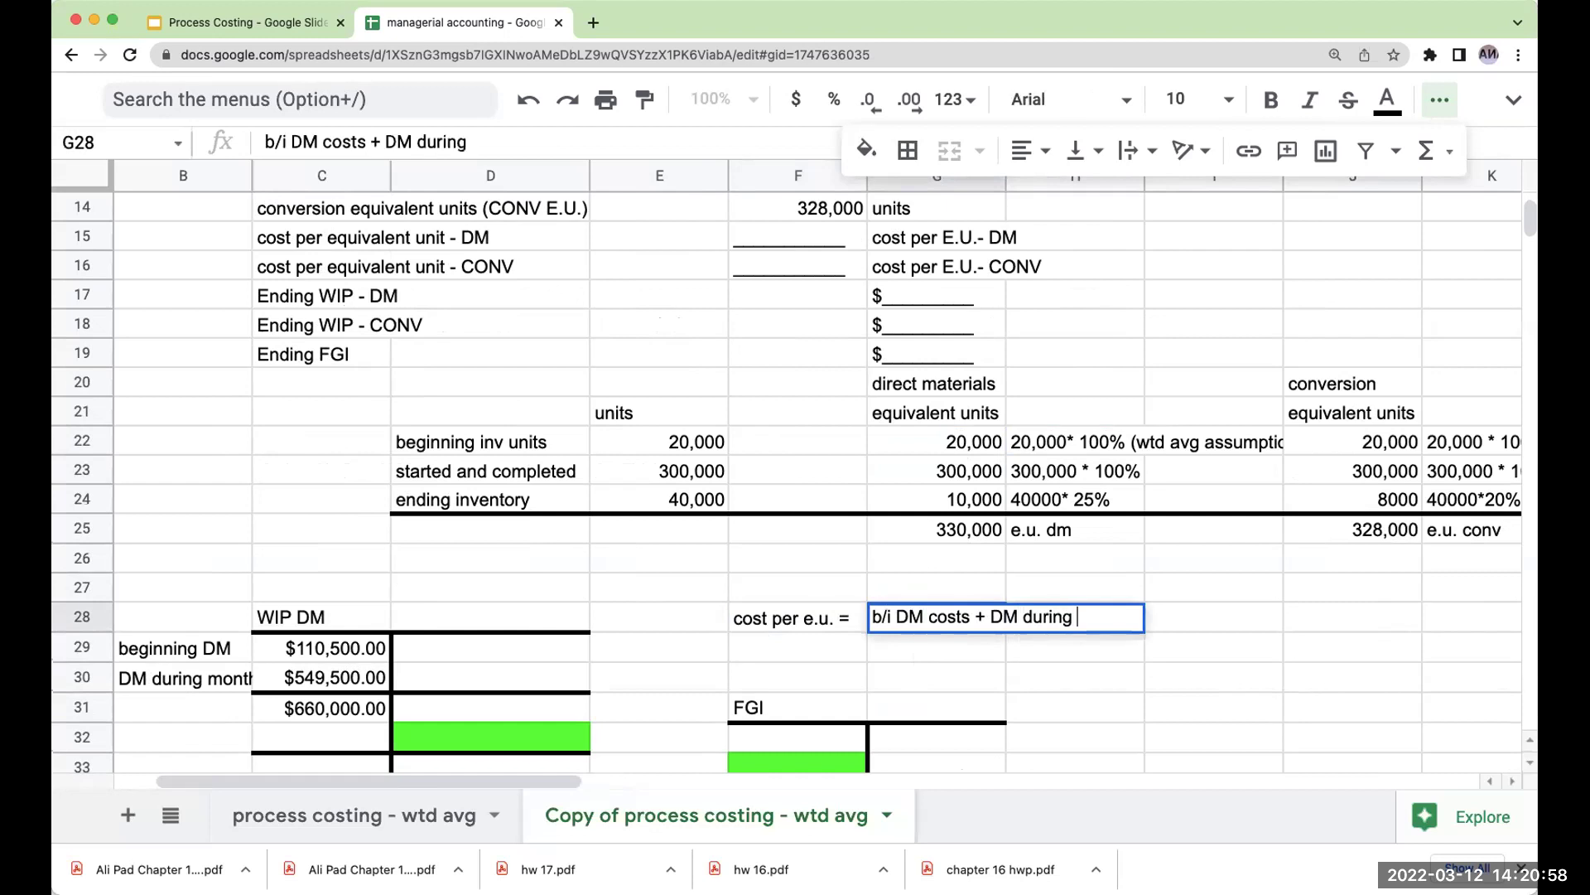
{"action": "key", "text": "Return"}
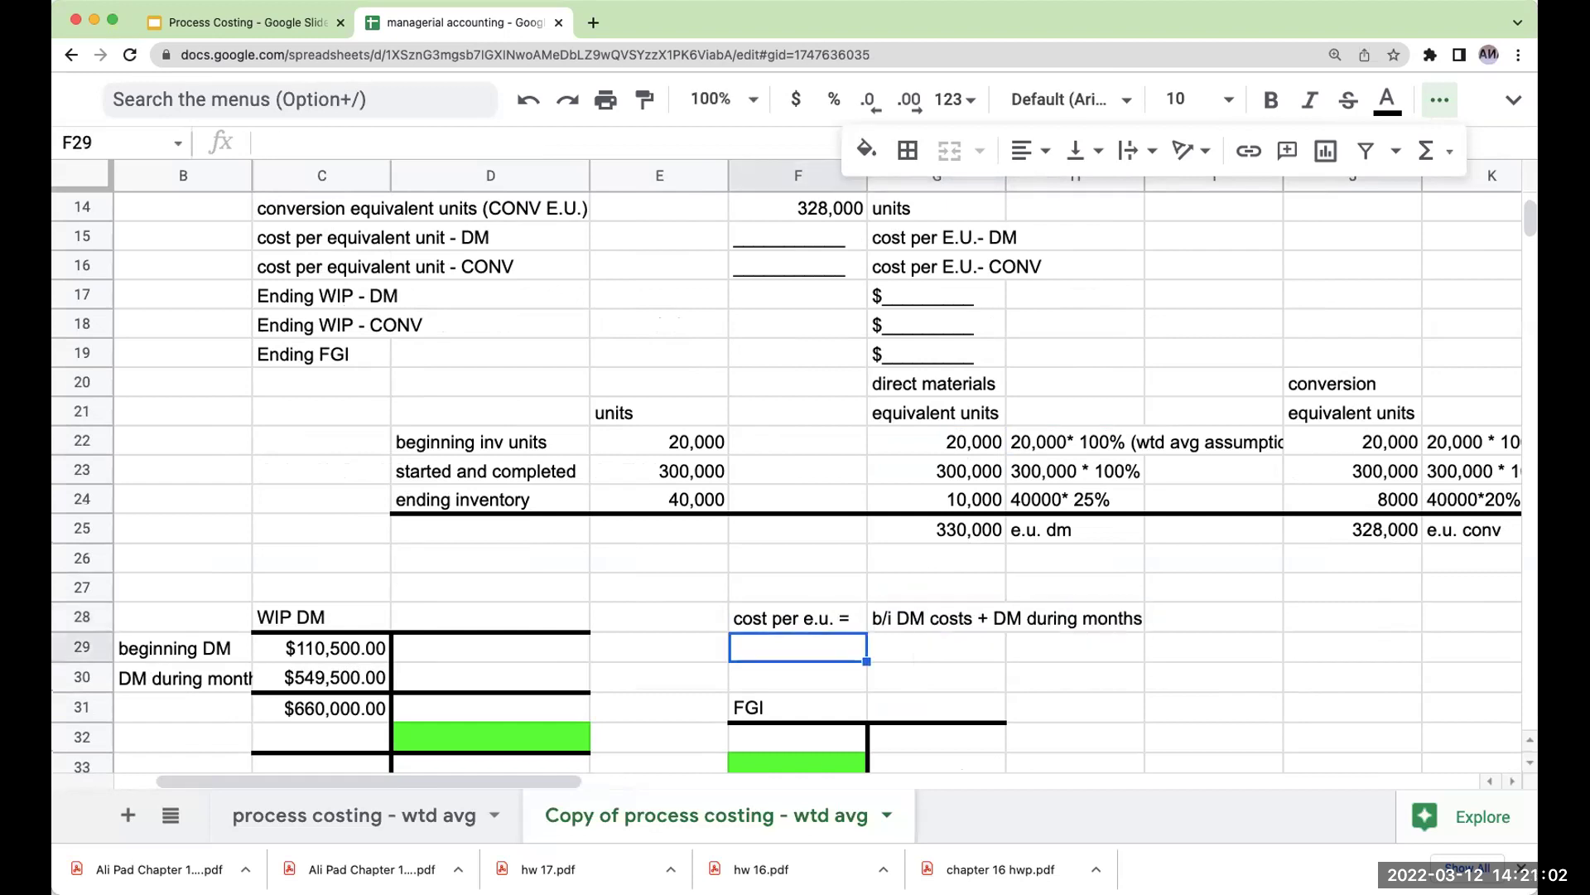
Put a top border across G29:H29 and enter 'e.u. dm' in G29.
{"action": "left_click", "coordinate": [1066, 454]}
{"action": "left_click", "coordinate": [985, 441]}
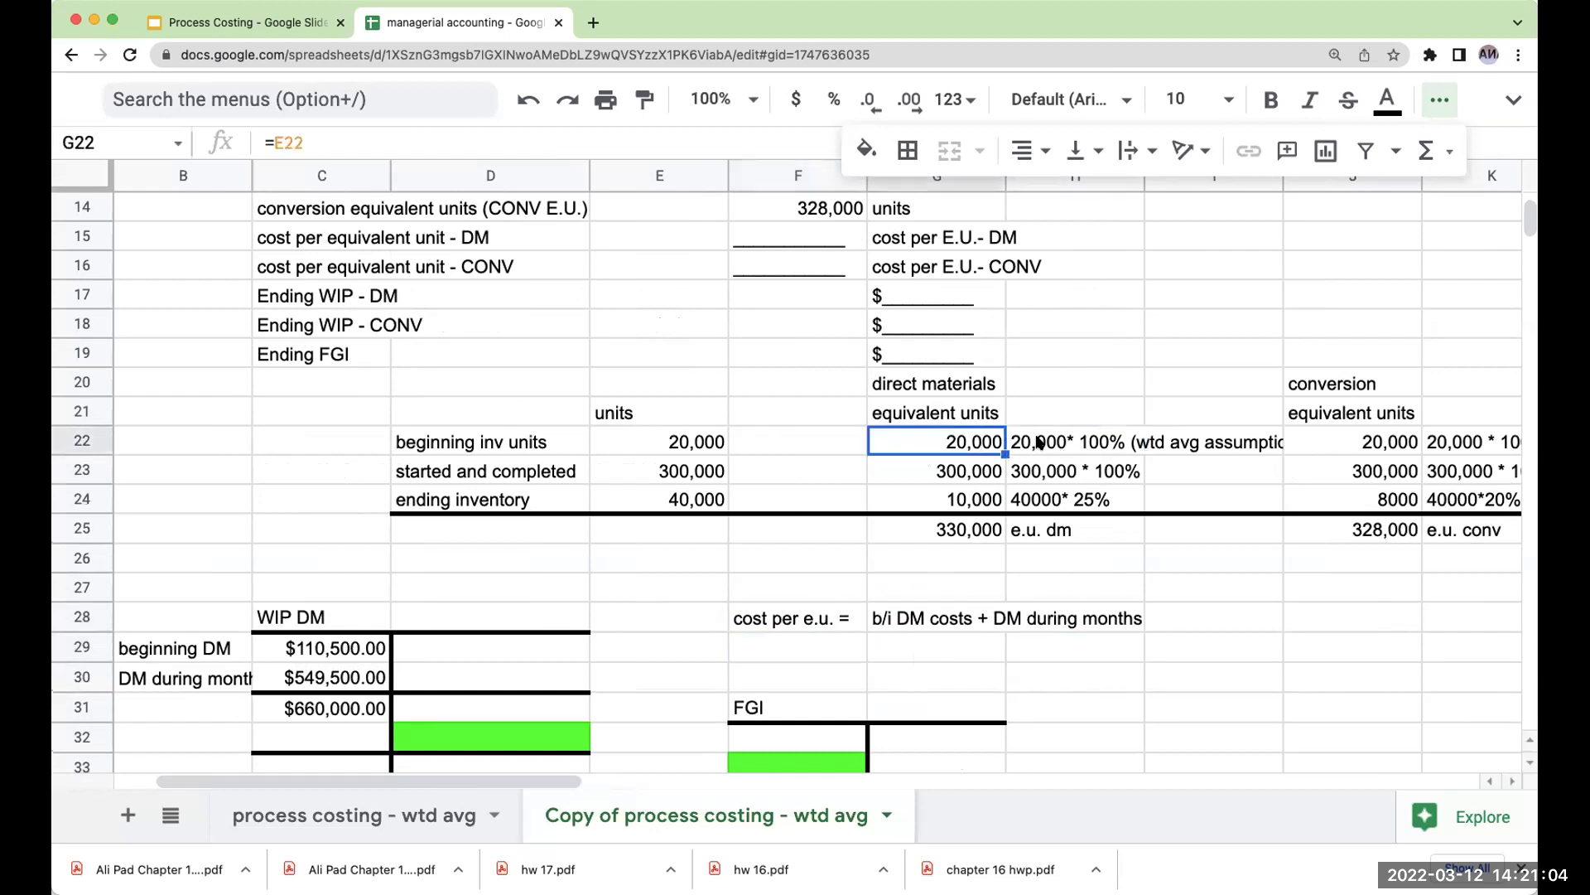
{"action": "left_click", "coordinate": [1037, 440]}
{"action": "left_click", "coordinate": [983, 445]}
{"action": "left_click_drag", "start_coordinate": [989, 643], "coordinate": [1048, 643]}
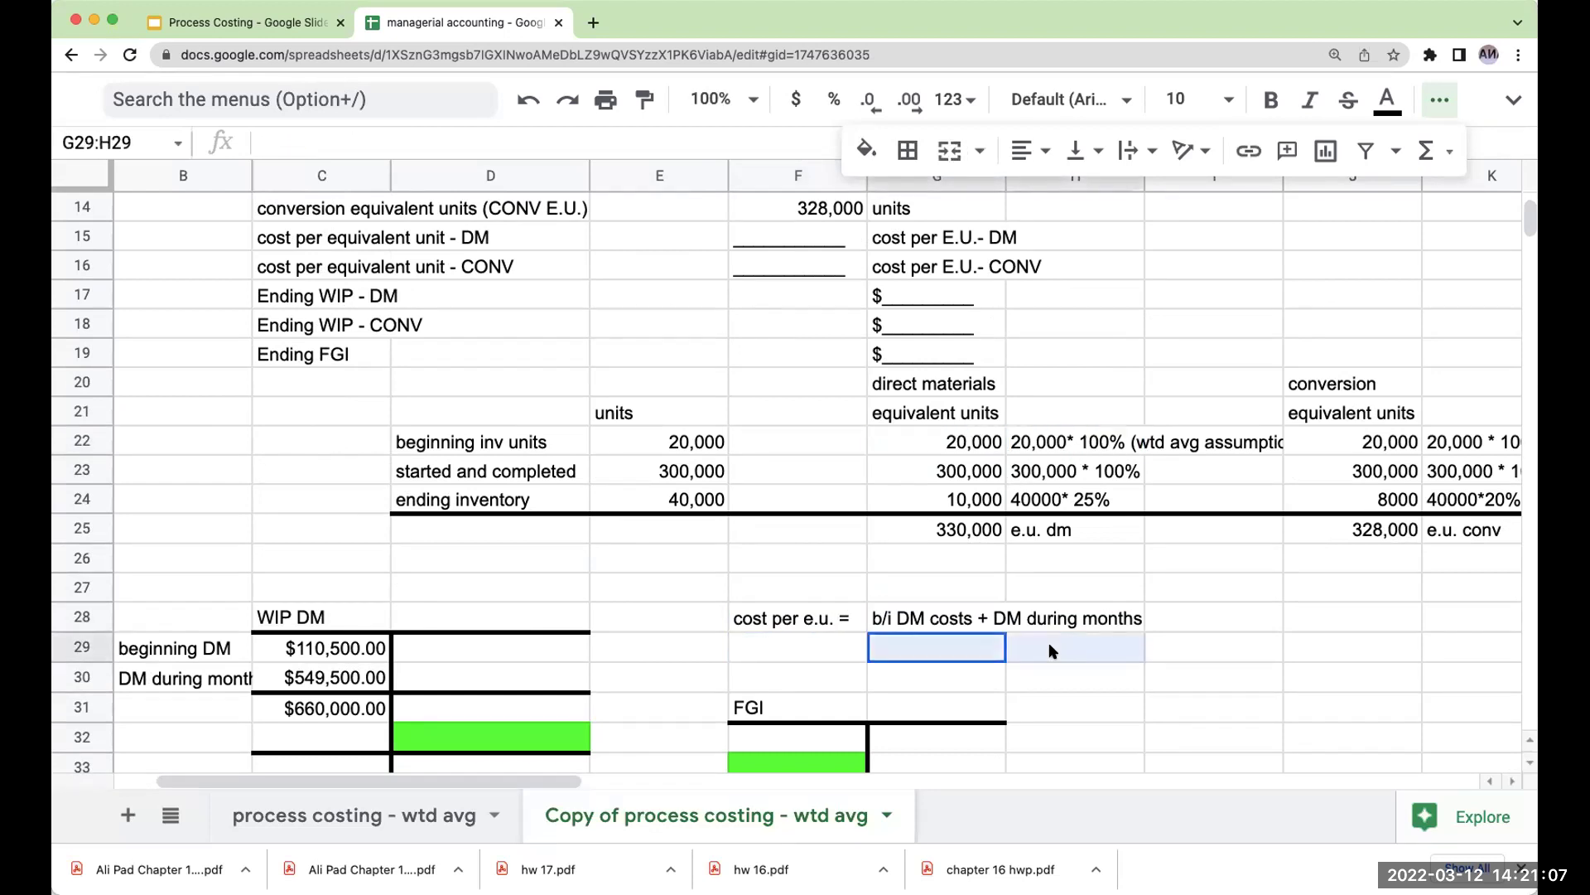
{"action": "left_click", "coordinate": [908, 151]}
{"action": "left_click", "coordinate": [957, 248]}
{"action": "left_click", "coordinate": [963, 669]}
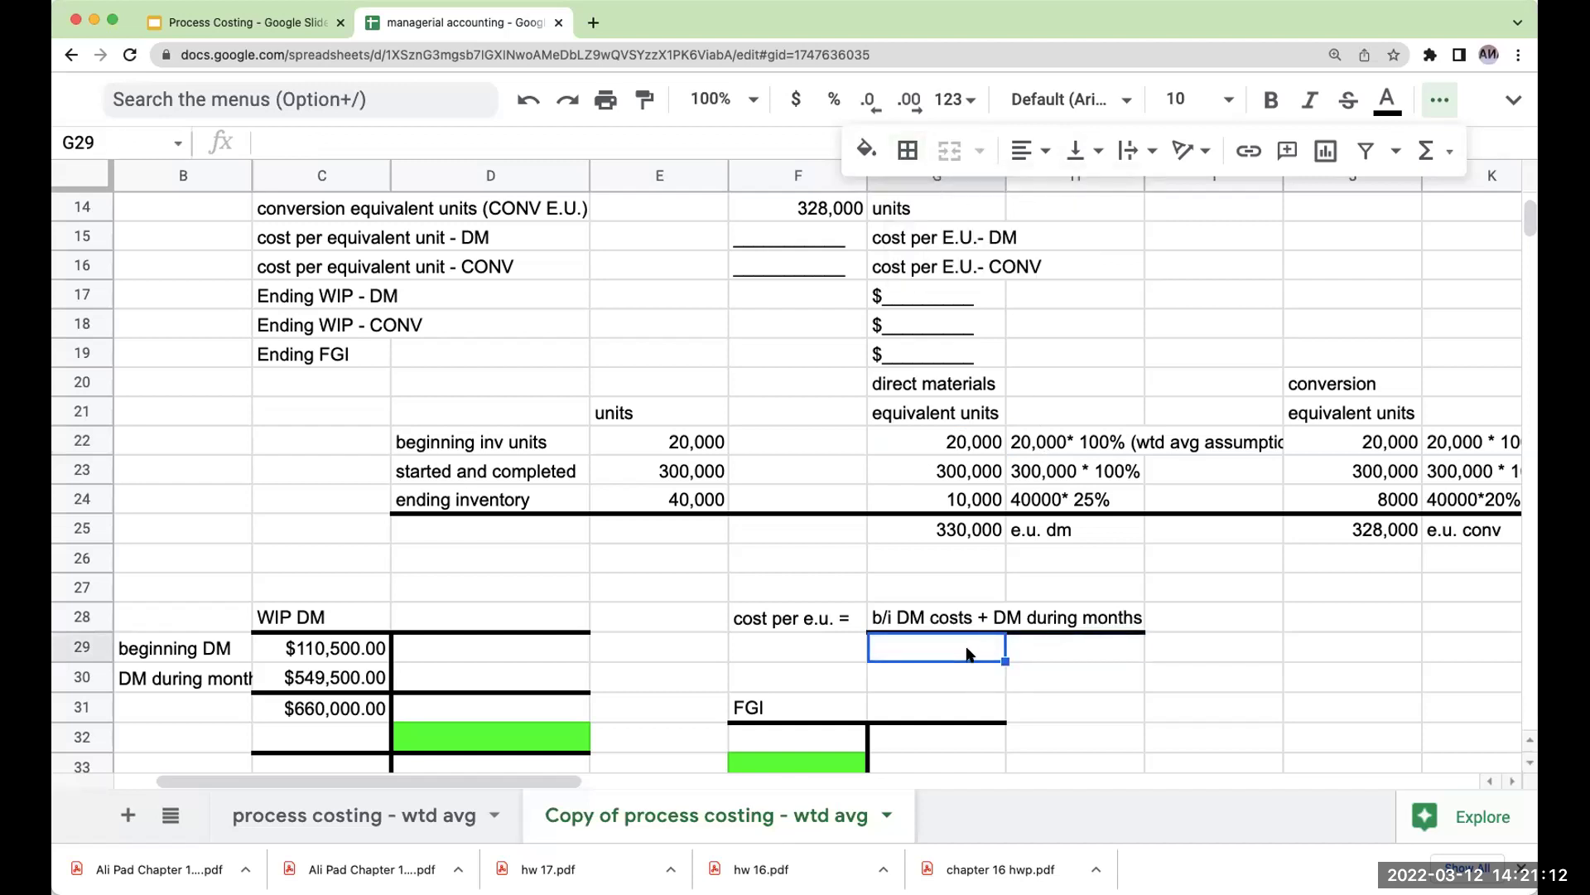
{"action": "type", "text": "e."}
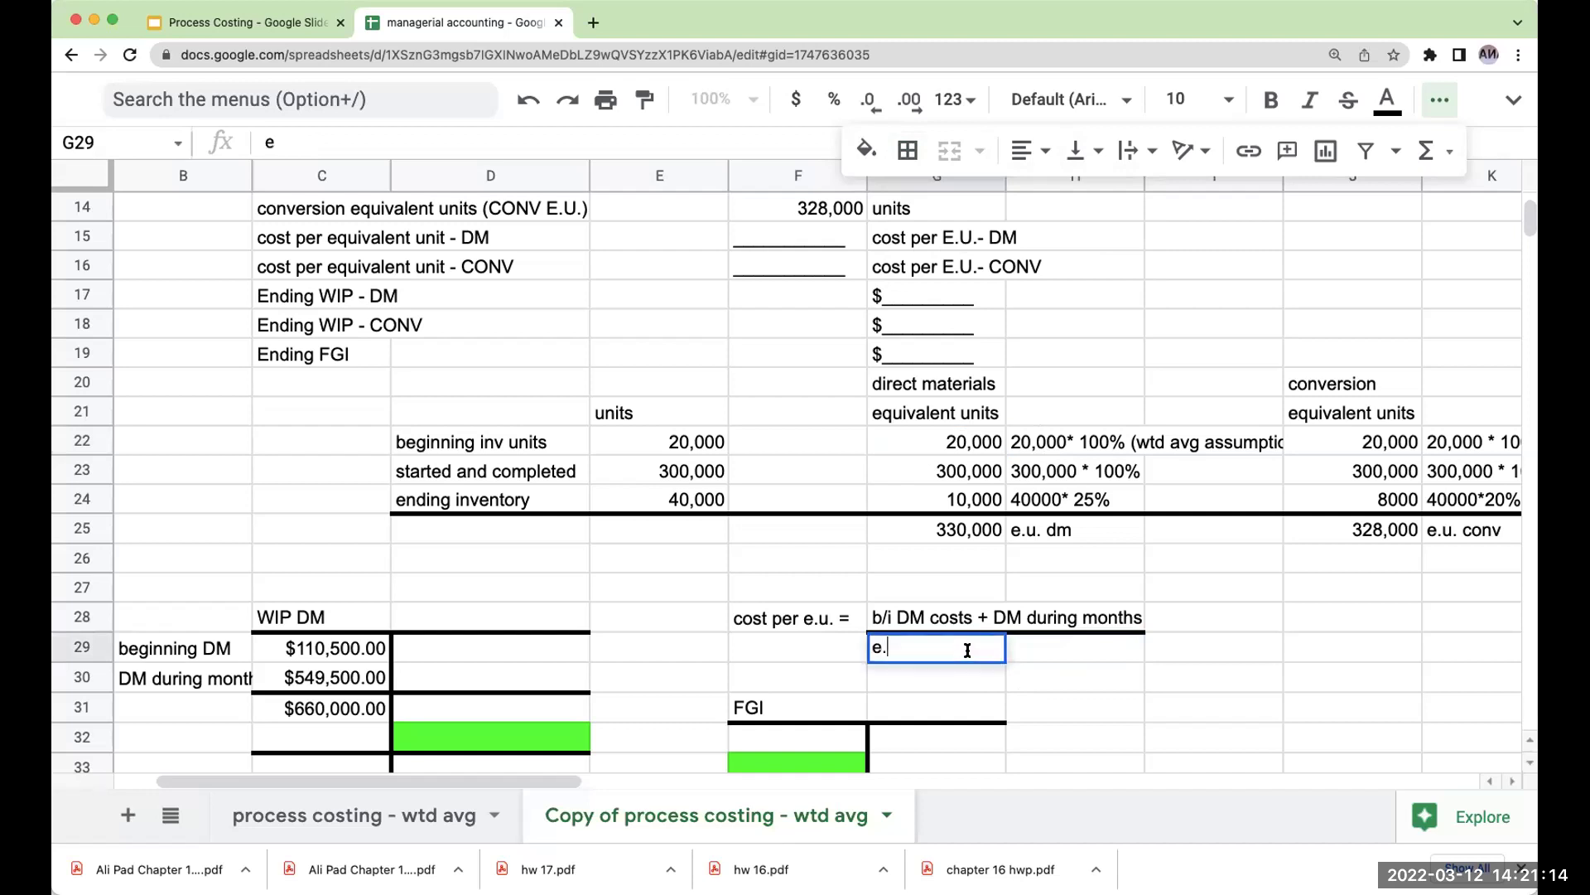
{"action": "type", "text": "u. dm"}
{"action": "key", "text": "Return"}
Enter =G25 (330,000) in I29 and 110500+549500 in I28, with a top border on I29.
{"action": "key", "text": "Up"}
{"action": "key", "text": "Right"}
{"action": "key", "text": "Right"}
{"action": "type", "text": "=G25"}
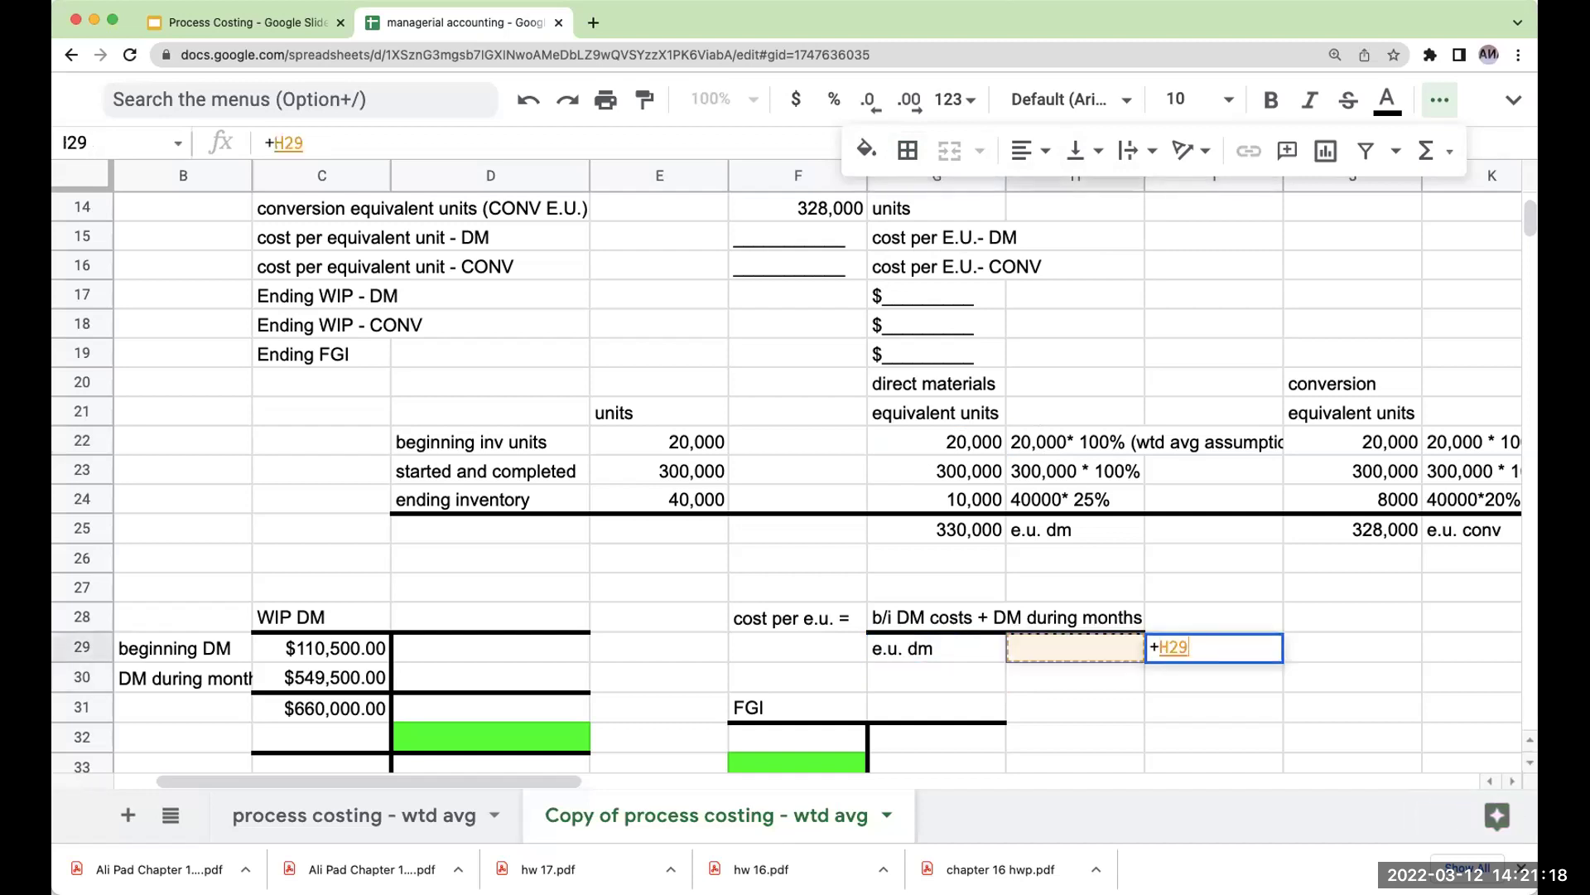
{"action": "key", "text": "Return"}
{"action": "key", "text": "Up"}
{"action": "key", "text": "Up"}
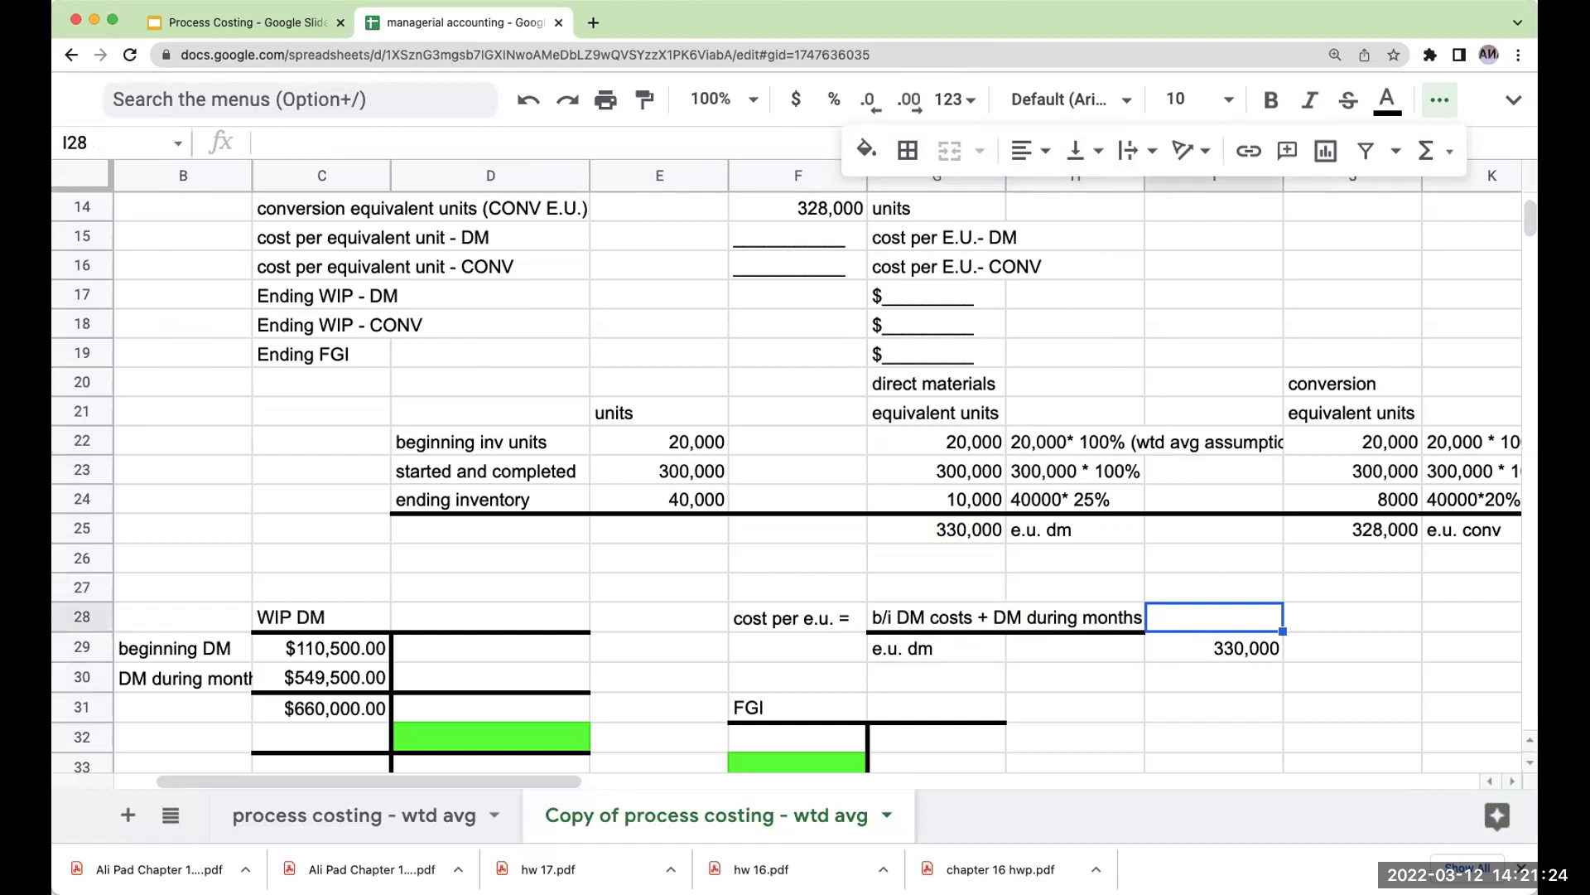
{"action": "type", "text": "110500+"}
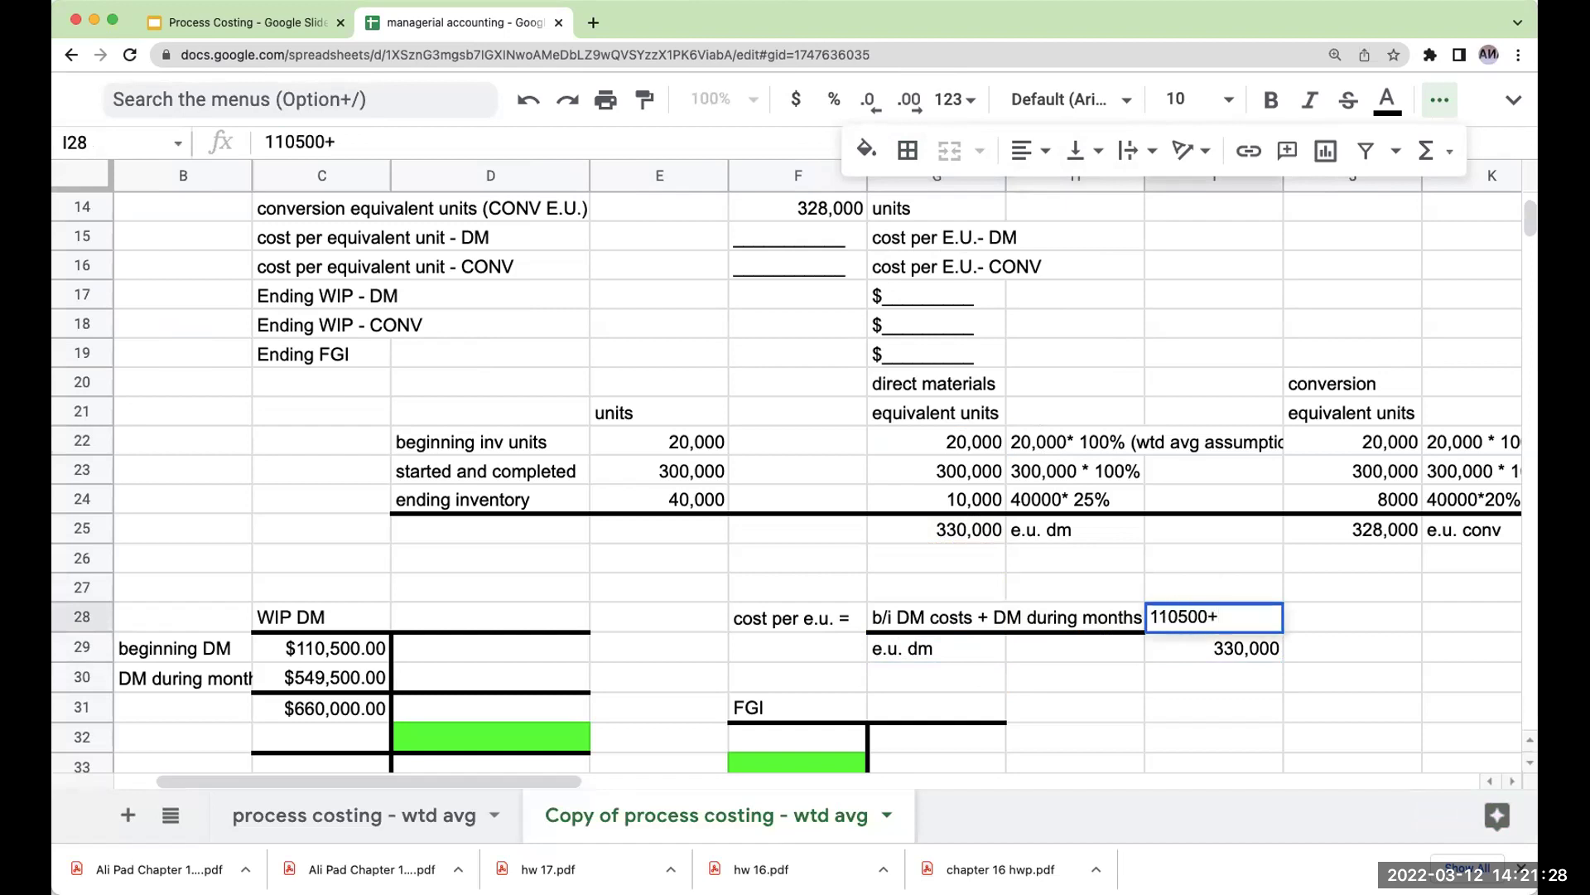
{"action": "type", "text": "549500"}
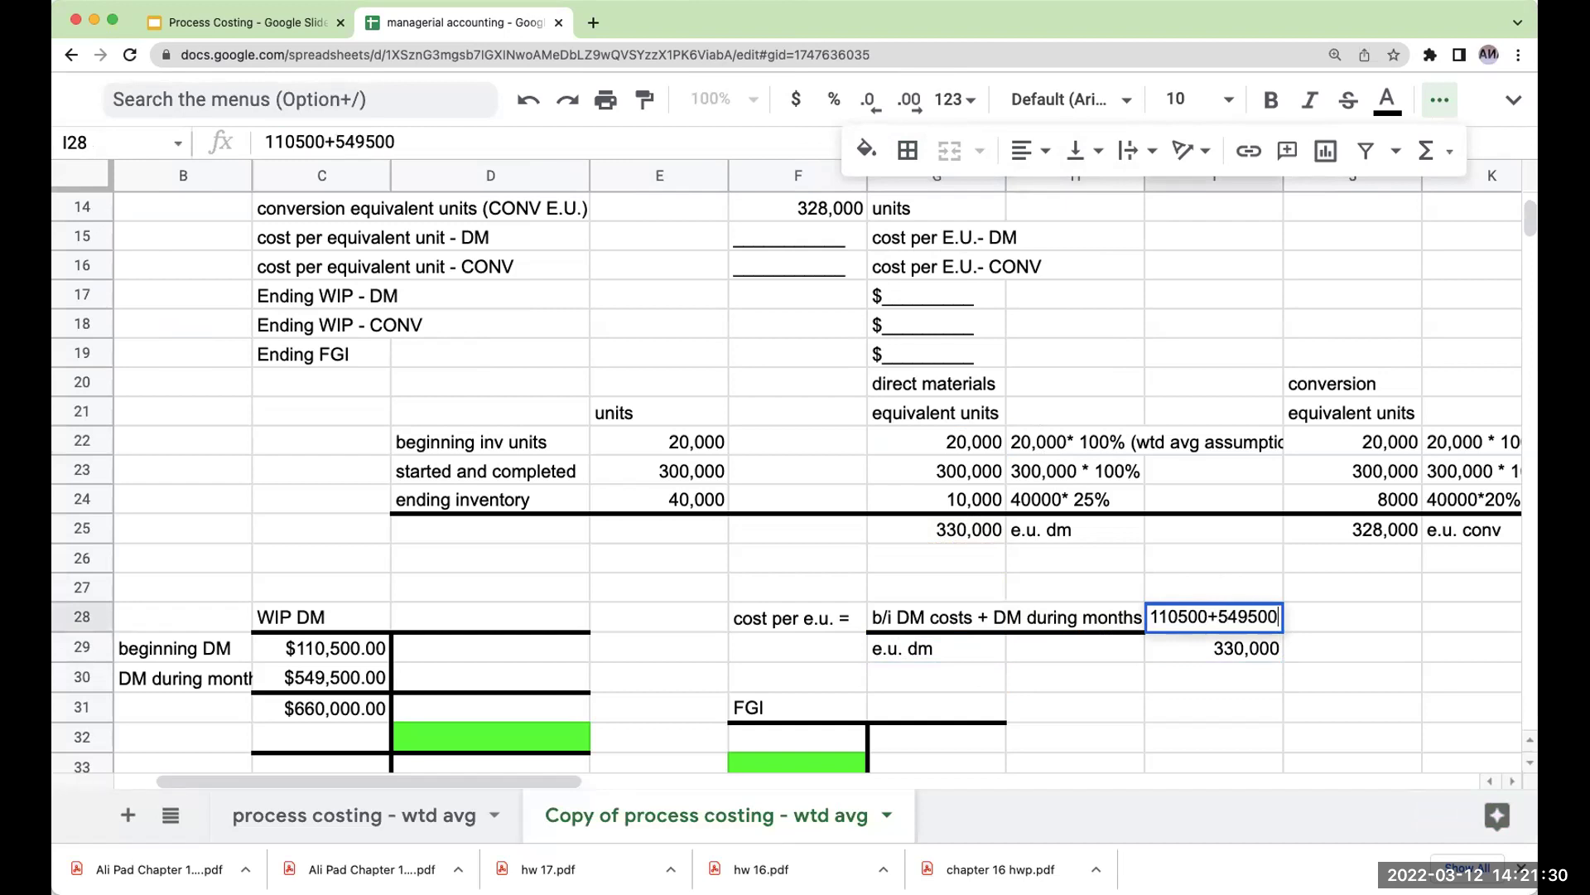
{"action": "key", "text": "Return"}
{"action": "left_click", "coordinate": [1213, 617]}
{"action": "left_click", "coordinate": [1209, 649]}
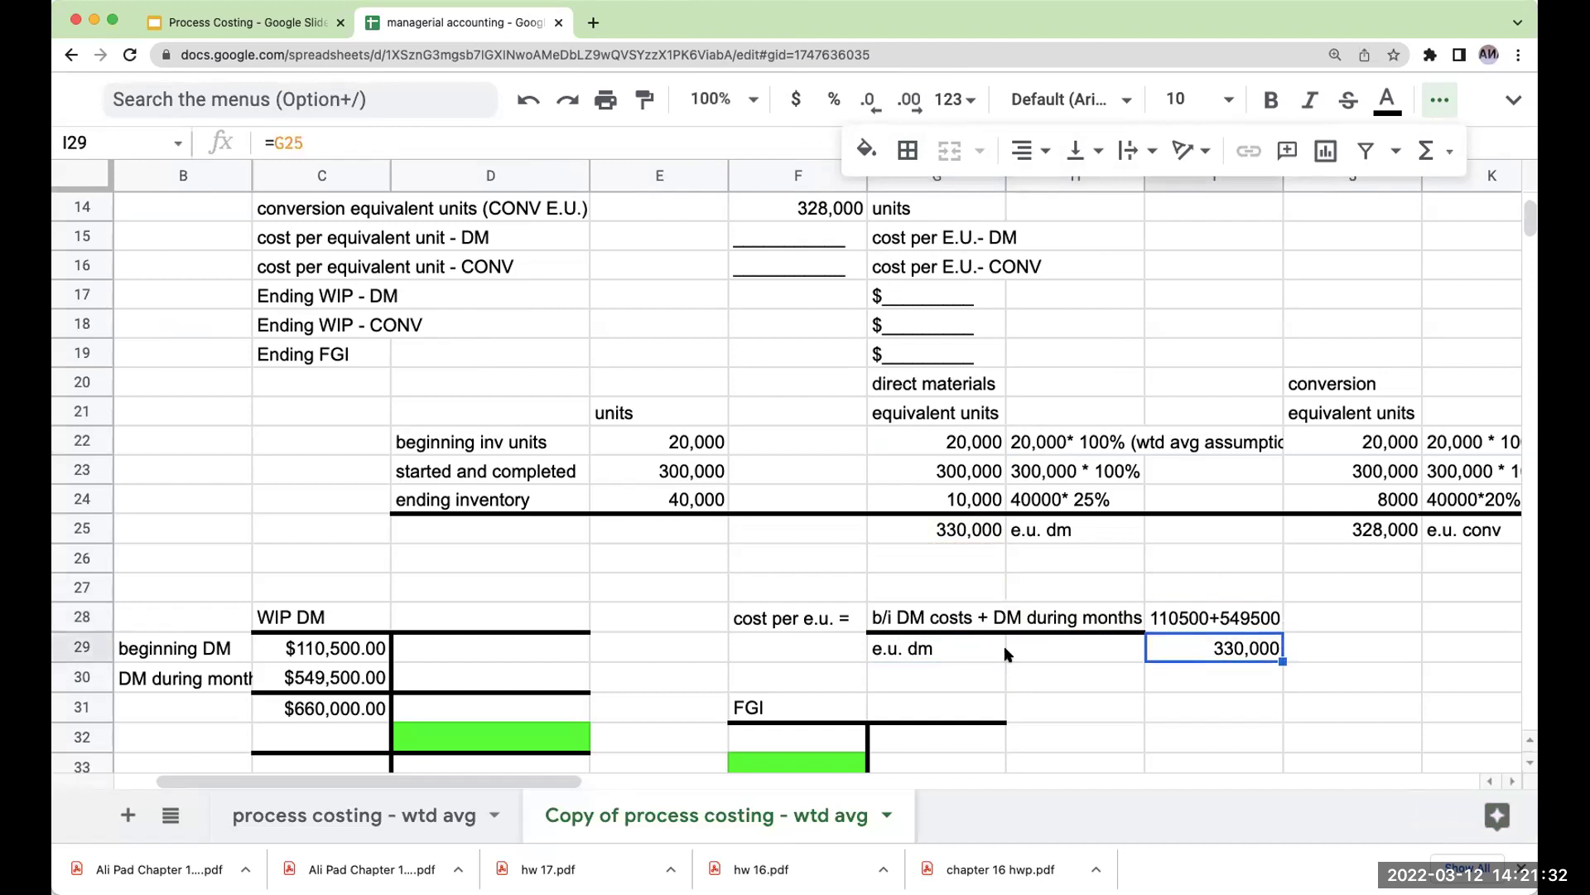
{"action": "left_click", "coordinate": [908, 150]}
{"action": "left_click", "coordinate": [955, 258]}
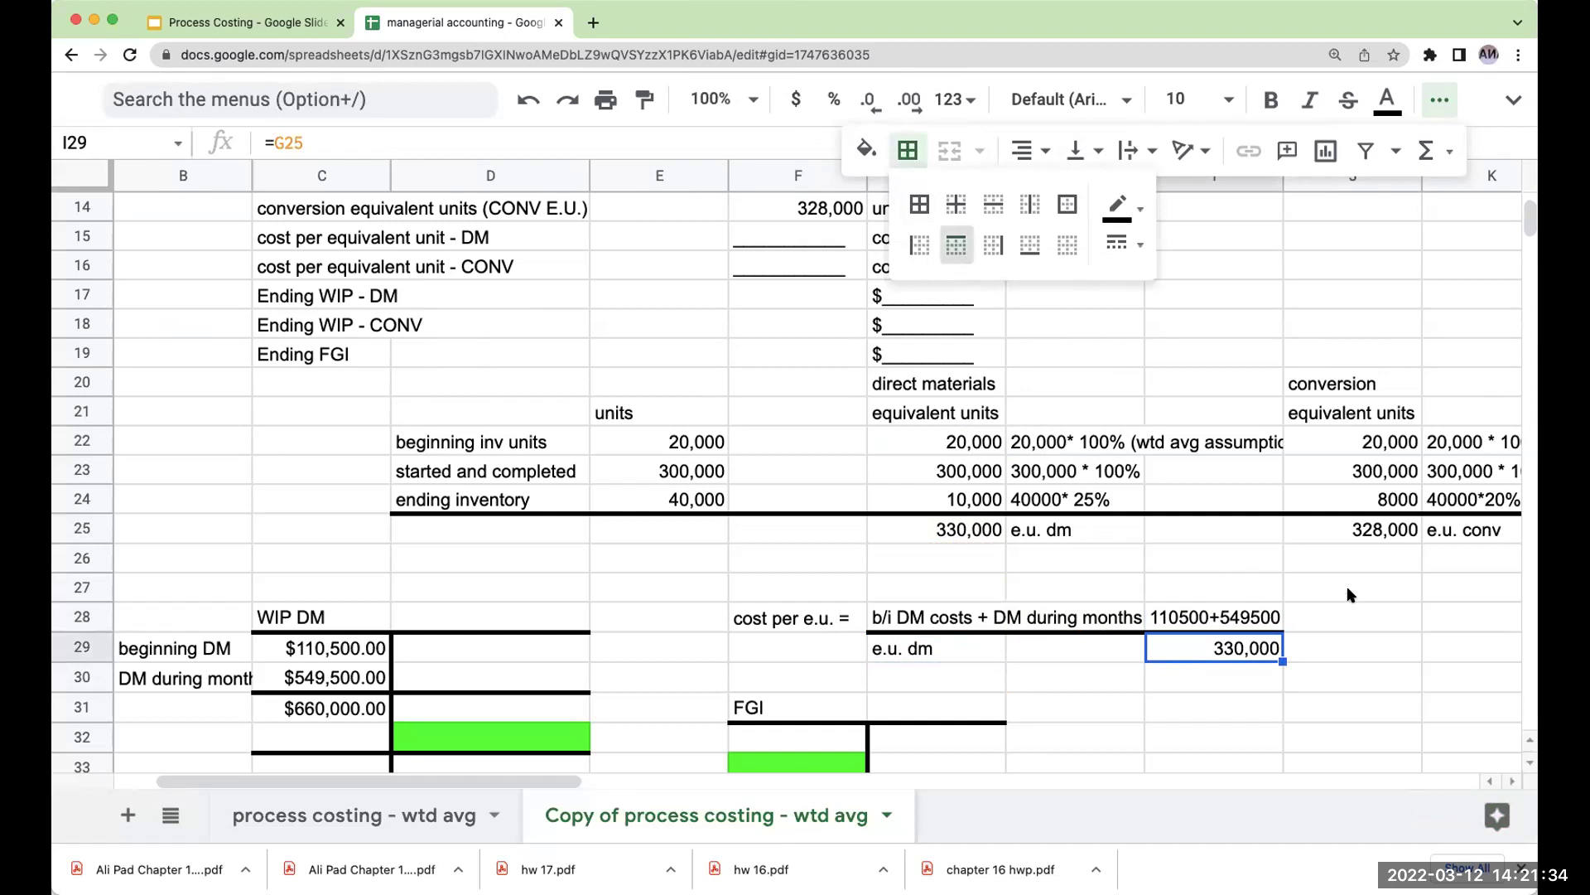
Link J28 to the $660,000.00 total in C31 and J29 to the 330,000 units in I29.
{"action": "left_click", "coordinate": [1353, 609]}
{"action": "type", "text": "="}
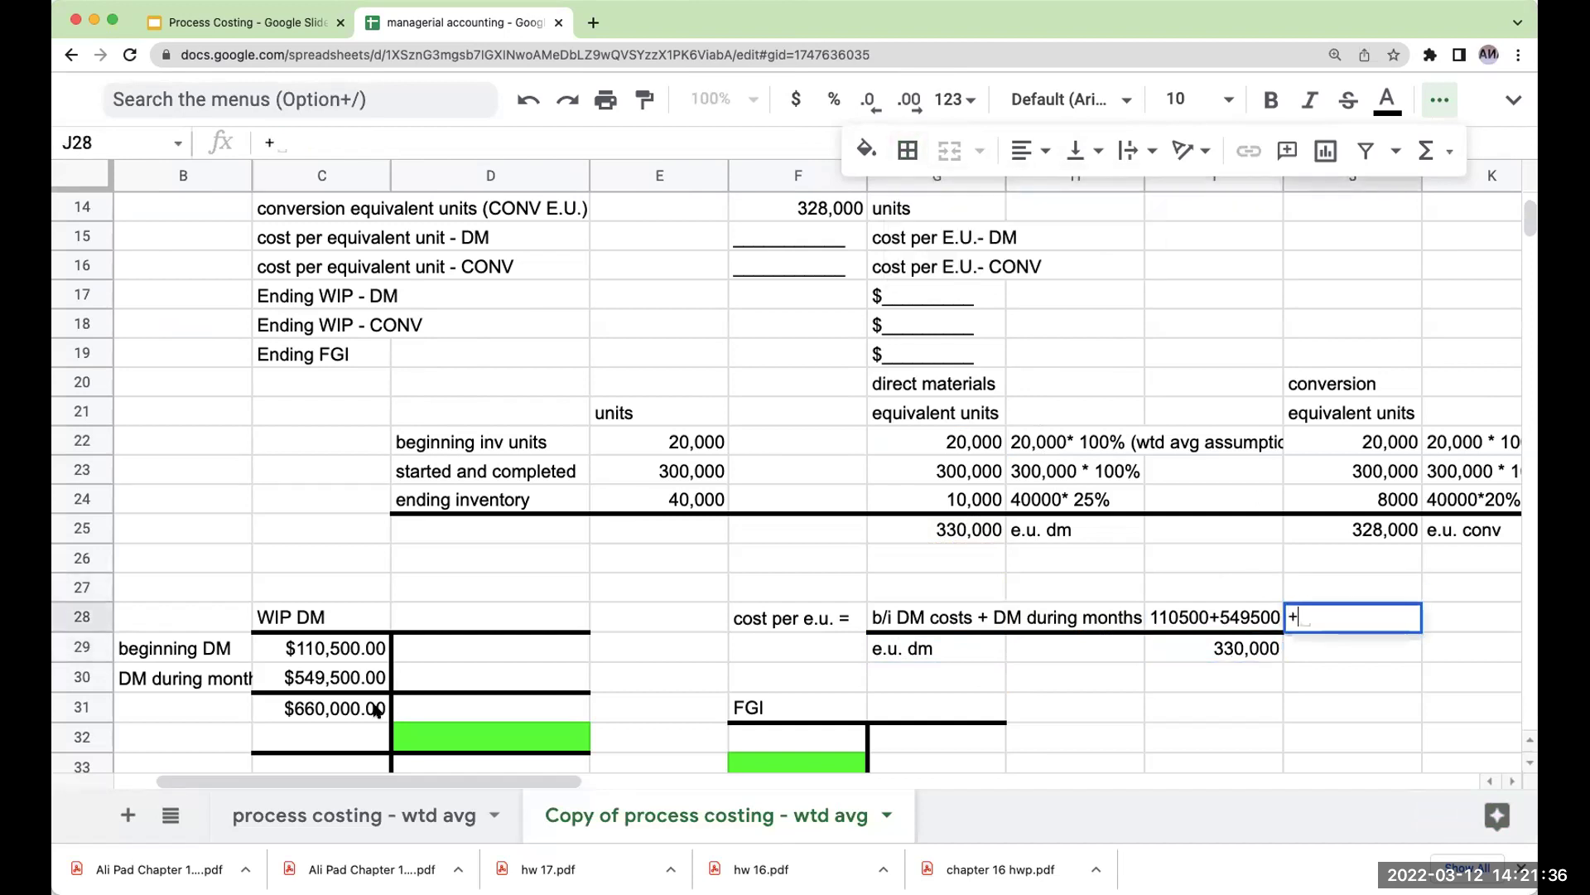
{"action": "left_click", "coordinate": [375, 711]}
{"action": "key", "text": "Return"}
{"action": "type", "text": "+"}
{"action": "left_click", "coordinate": [1213, 649]}
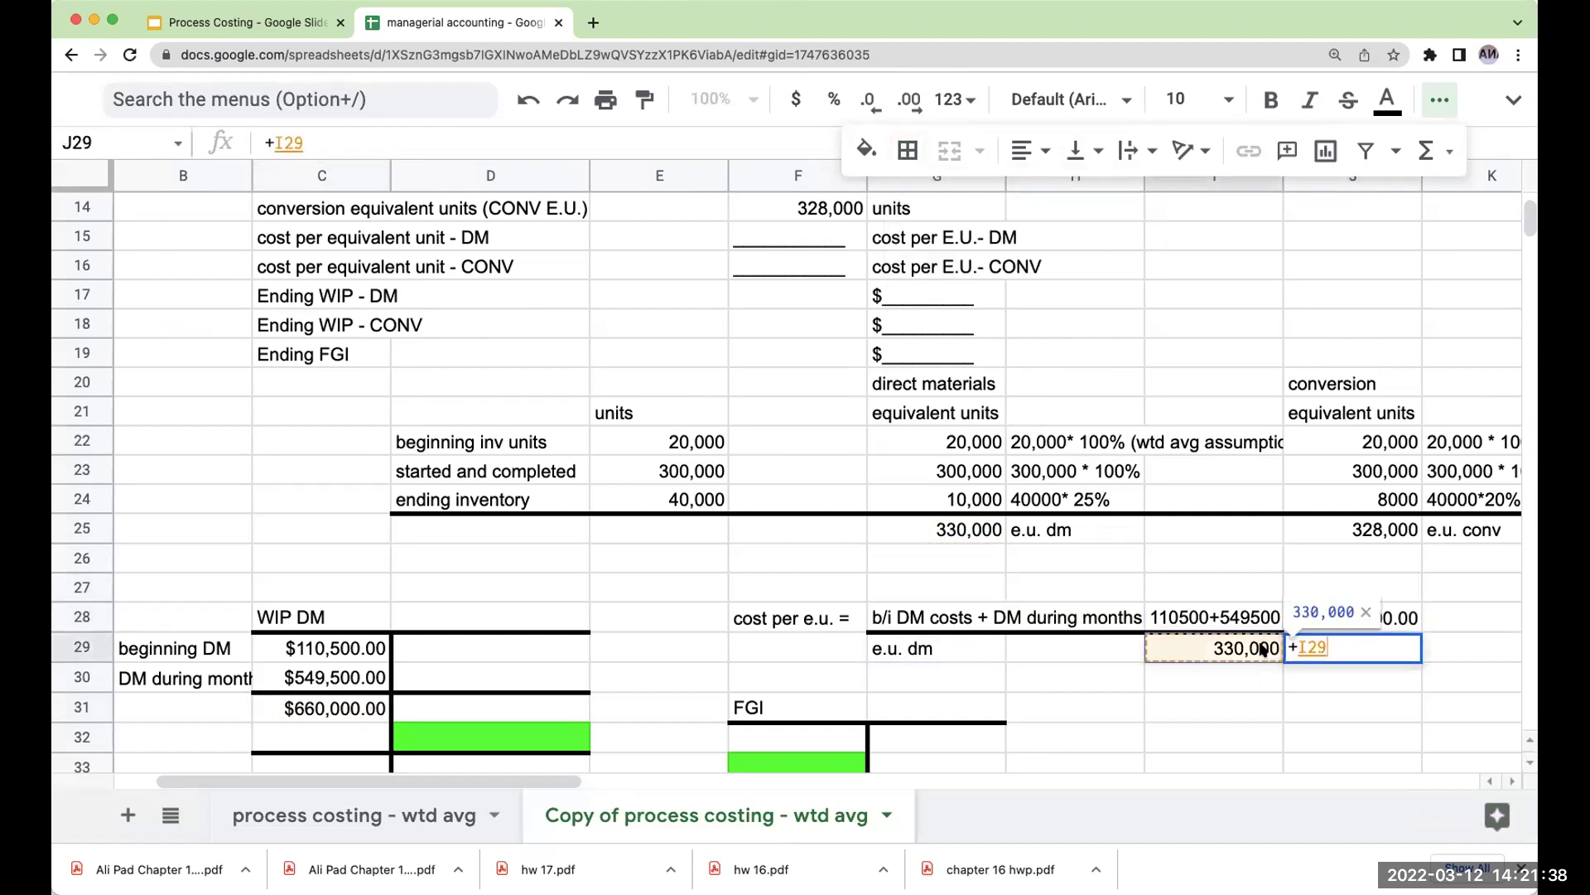
{"action": "key", "text": "Return"}
{"action": "left_click", "coordinate": [1354, 650]}
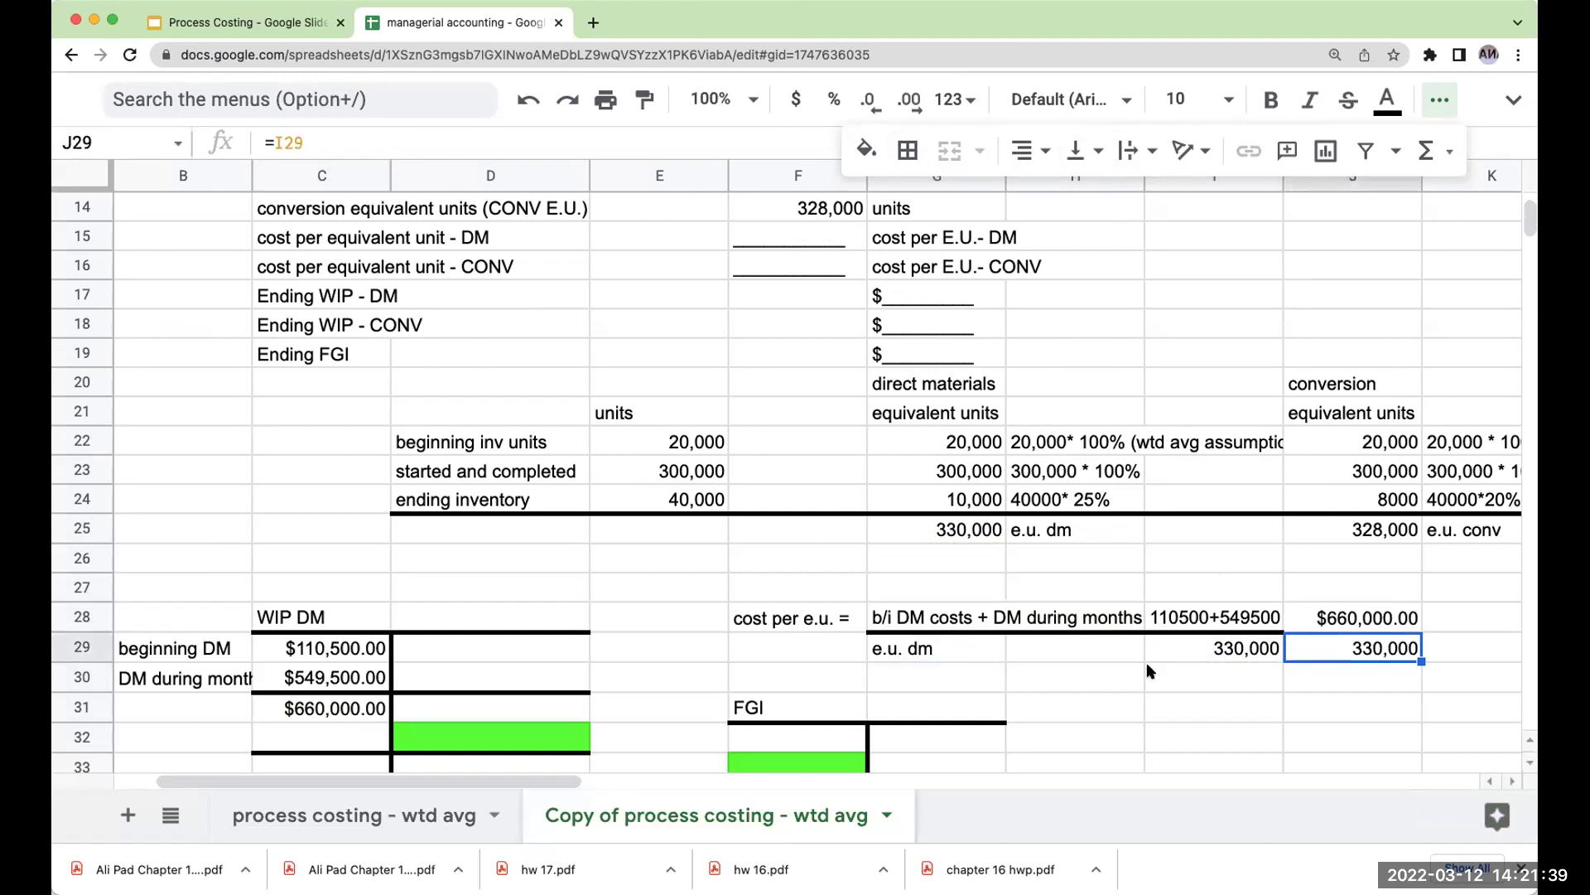
{"action": "left_click", "coordinate": [908, 150]}
Compute the $2.00 DM cost per e.u. in K28 as J28/J29.
{"action": "left_click", "coordinate": [1491, 627]}
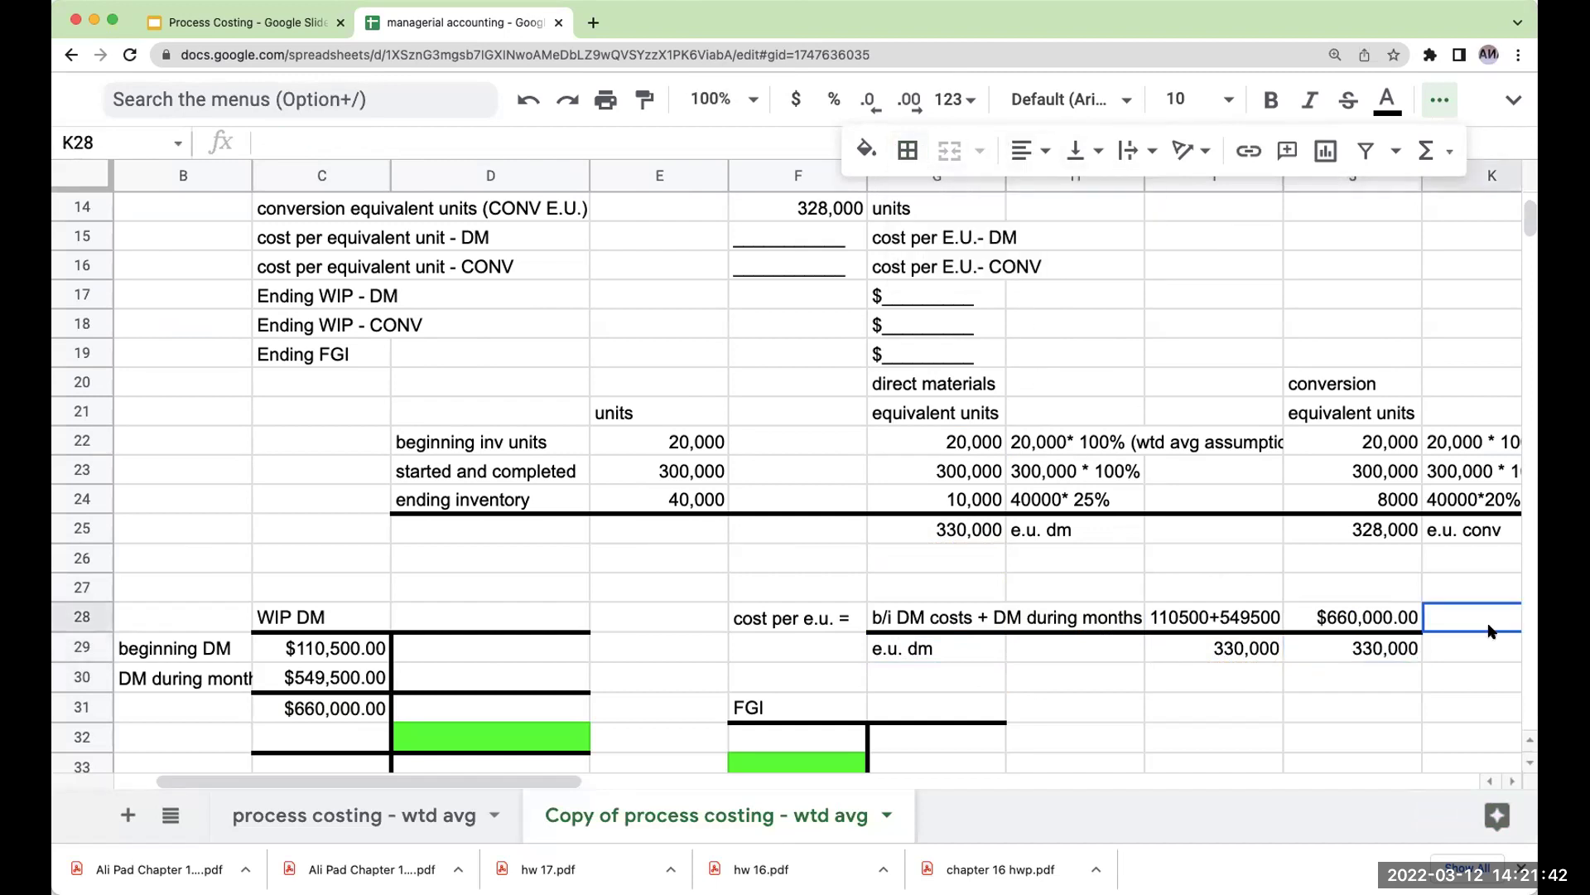
{"action": "type", "text": "+"}
{"action": "key", "text": "Left"}
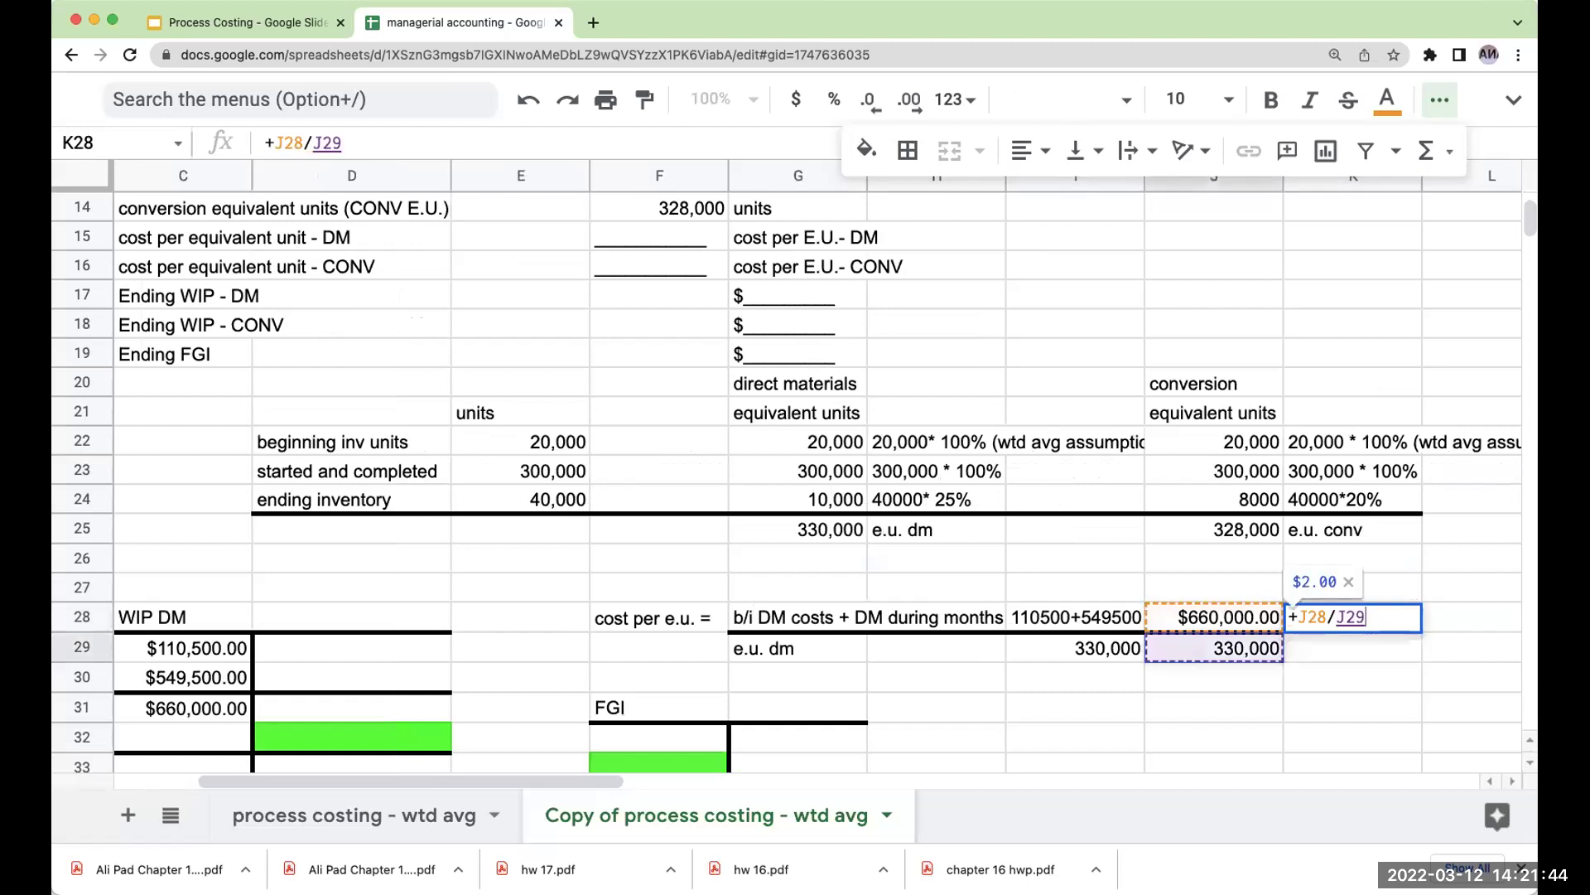
{"action": "key", "text": "Return"}
{"action": "key", "text": "Up"}
{"action": "left_click", "coordinate": [1473, 617]}
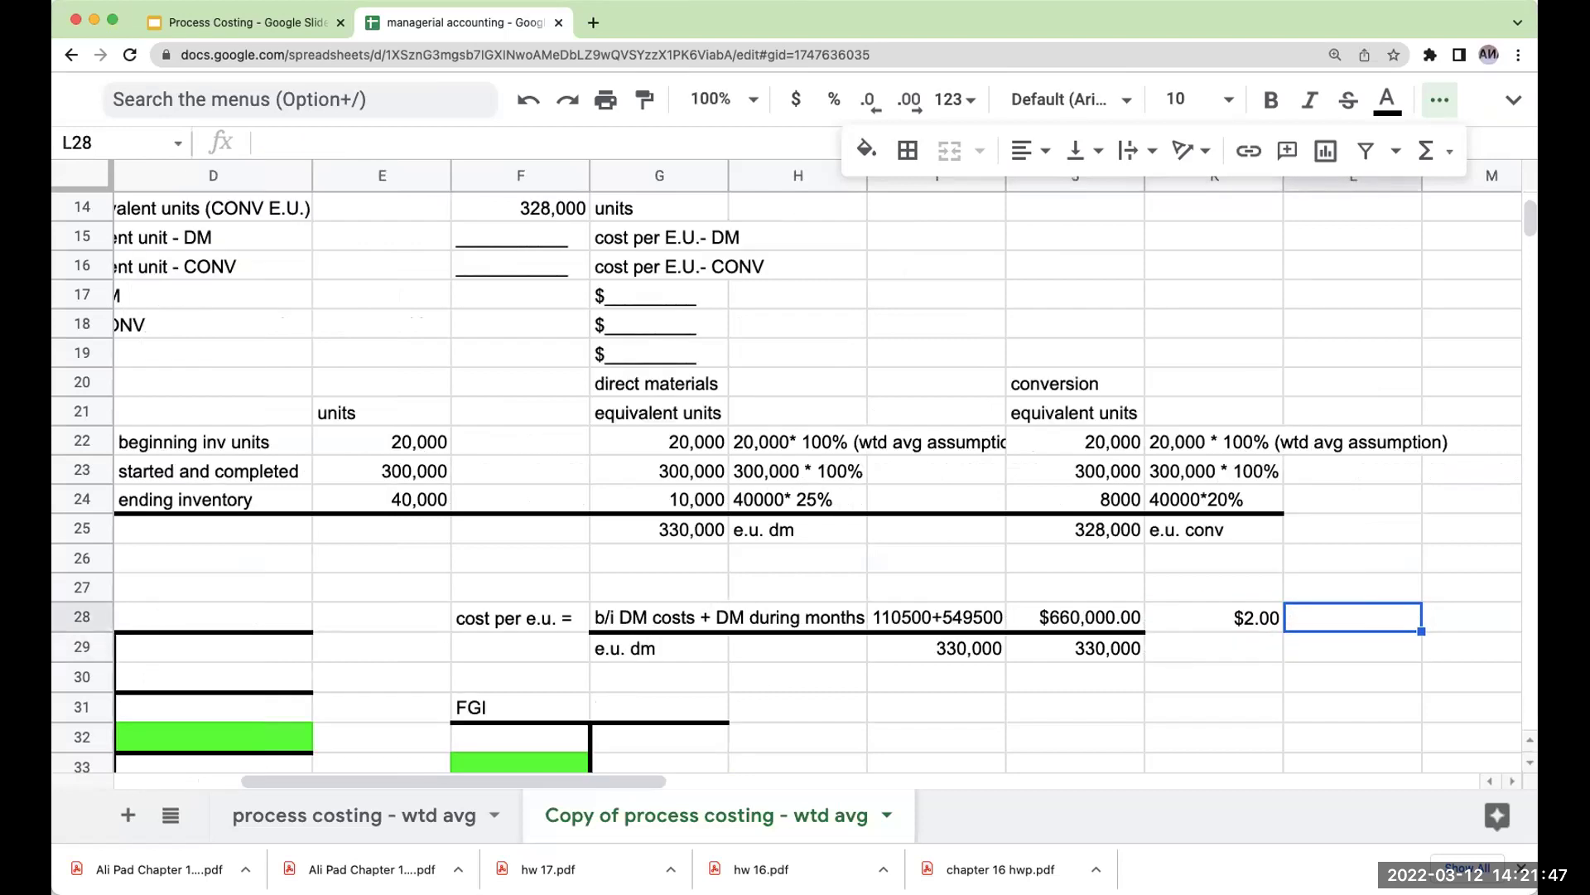
Enter 'cost per e.u. direct materials' in L28 beside the $2.00 result.
{"action": "type", "text": "cost per "}
{"action": "type", "text": "e.u"}
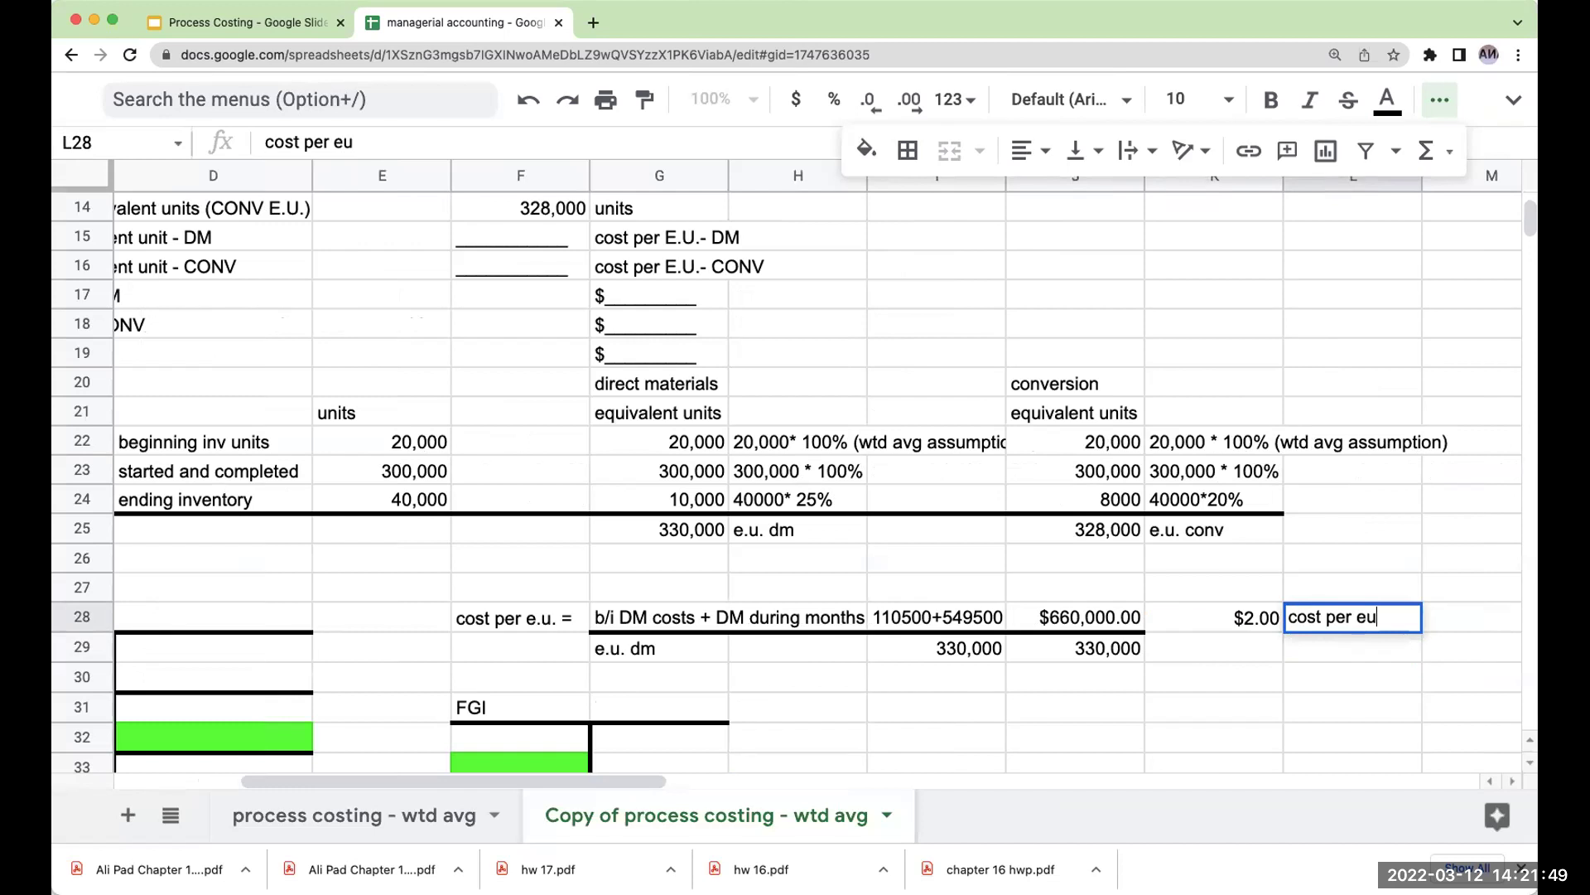
{"action": "type", "text": "."}
{"action": "key", "text": "BackSpace"}
{"action": "key", "text": "BackSpace"}
{"action": "type", "text": ".u. d"}
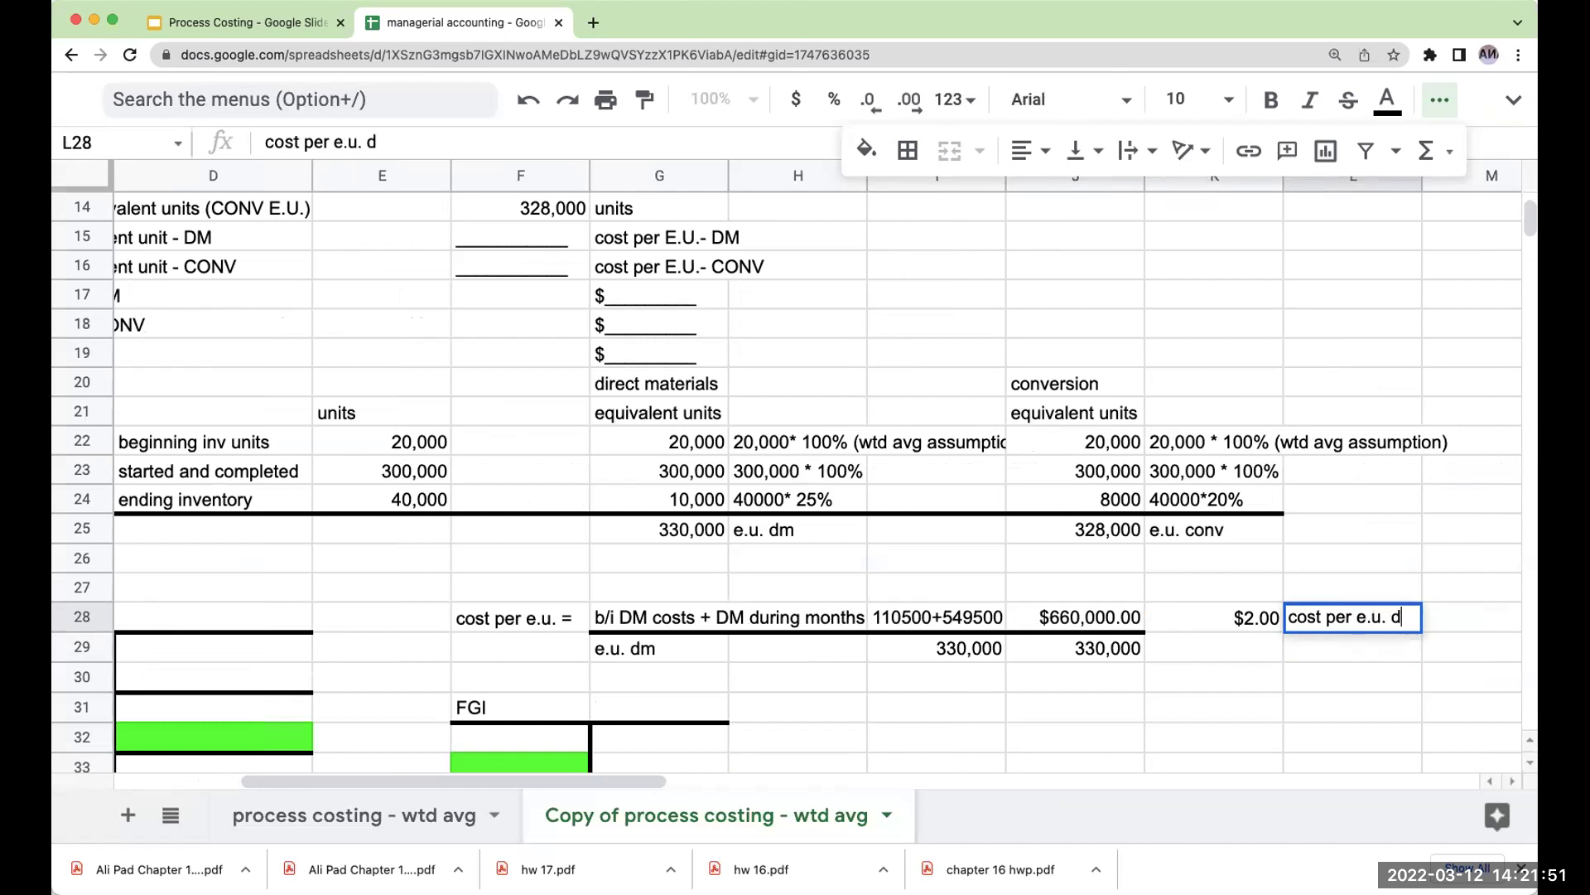
{"action": "type", "text": "irect materials"}
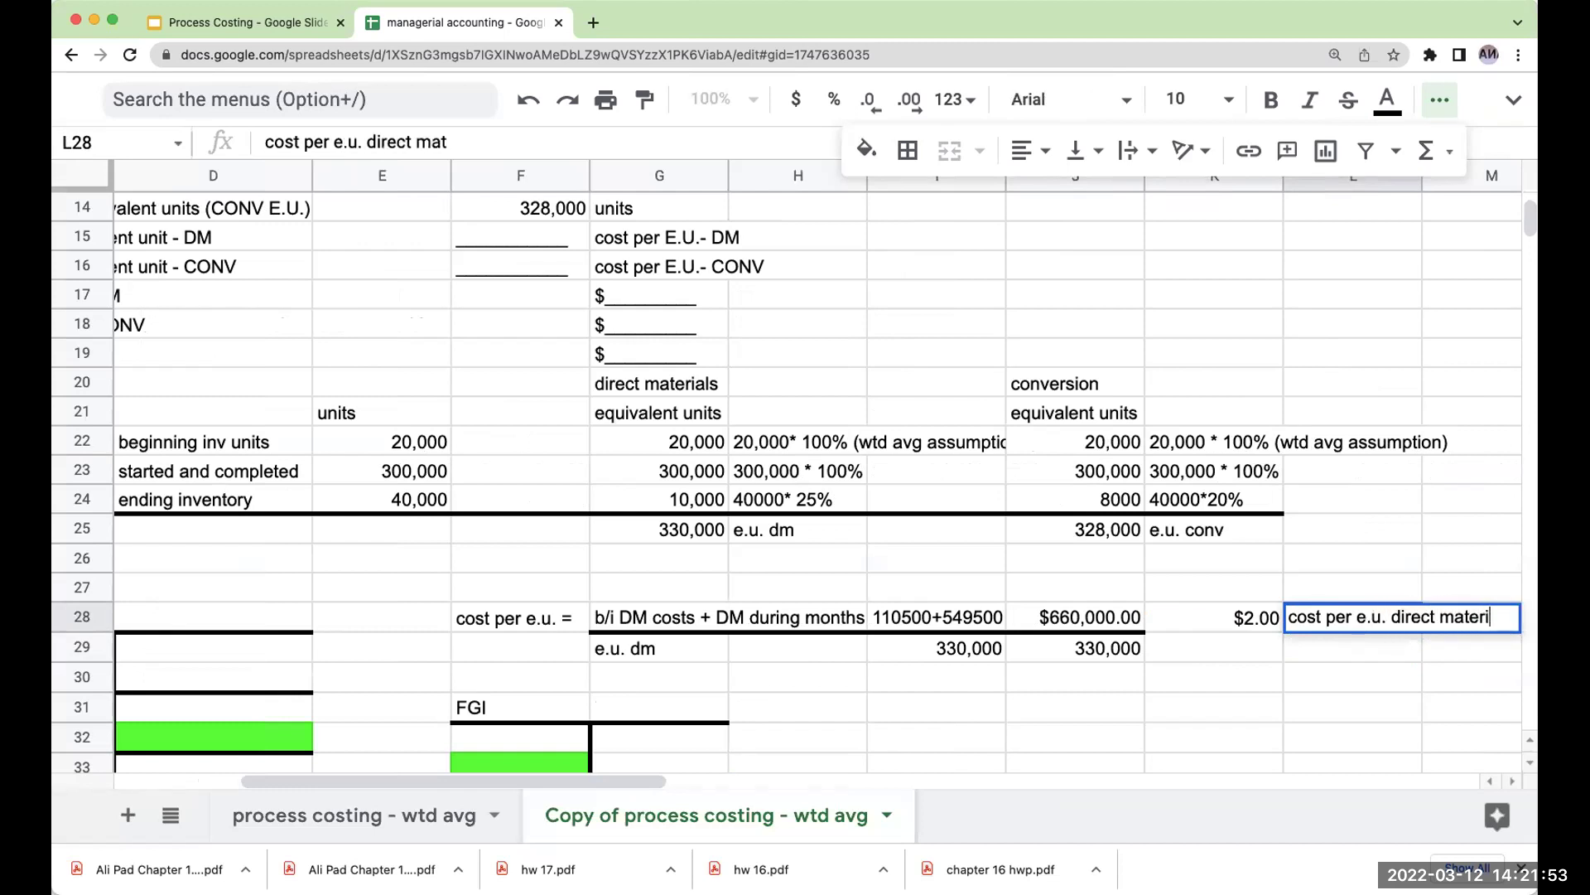
{"action": "key", "text": "Return"}
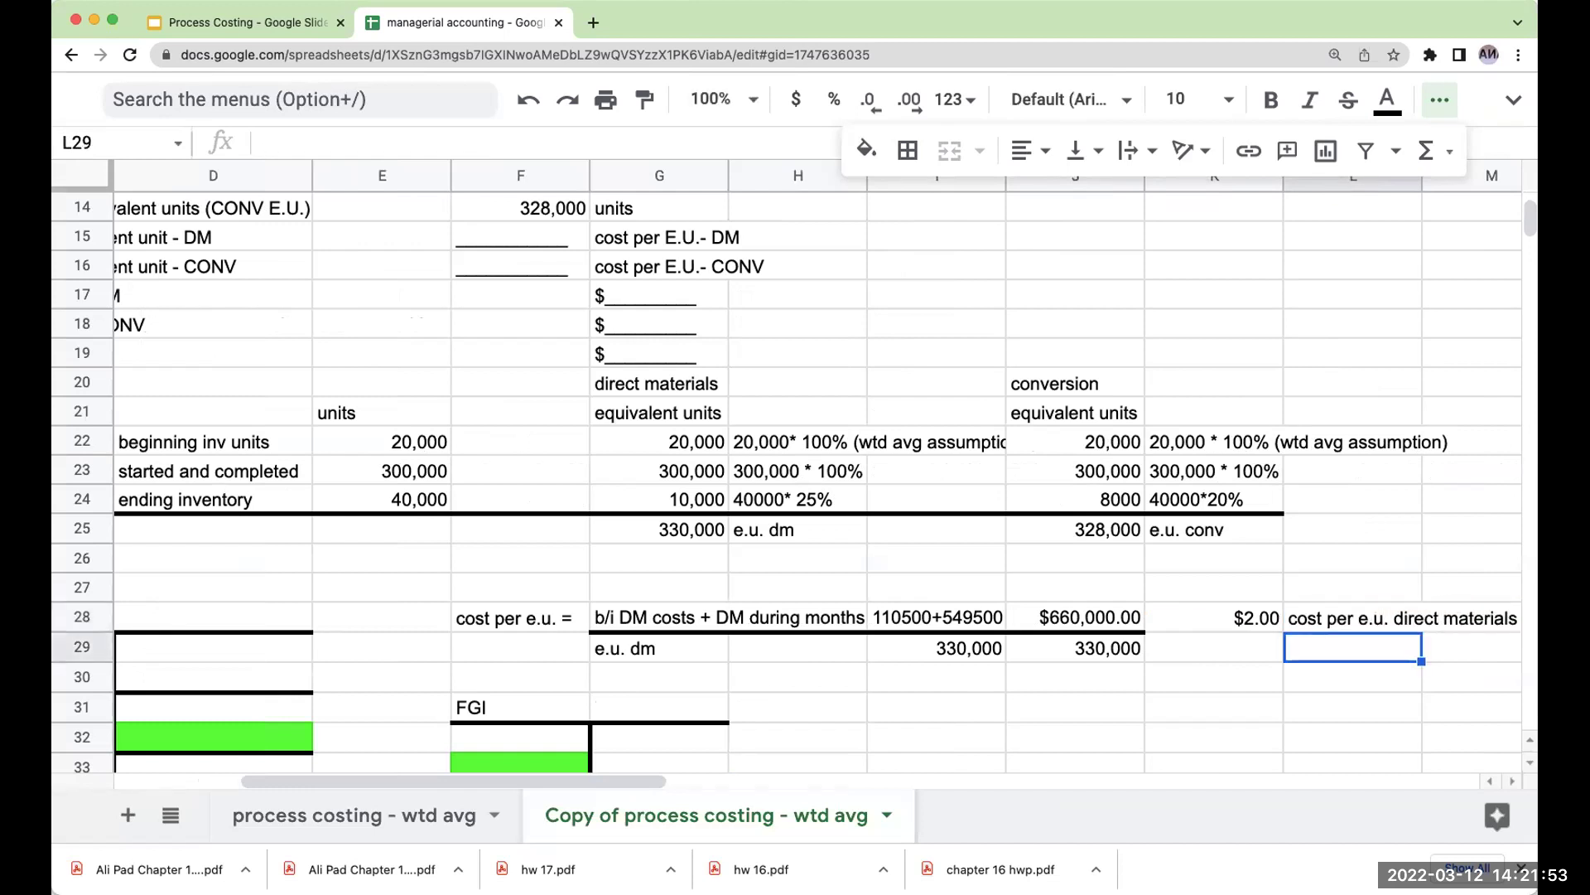
Set the DM answer cell F15 to +K28 so it shows $2.00.
{"action": "left_click", "coordinate": [530, 241]}
{"action": "type", "text": "+"}
{"action": "left_click", "coordinate": [1241, 622]}
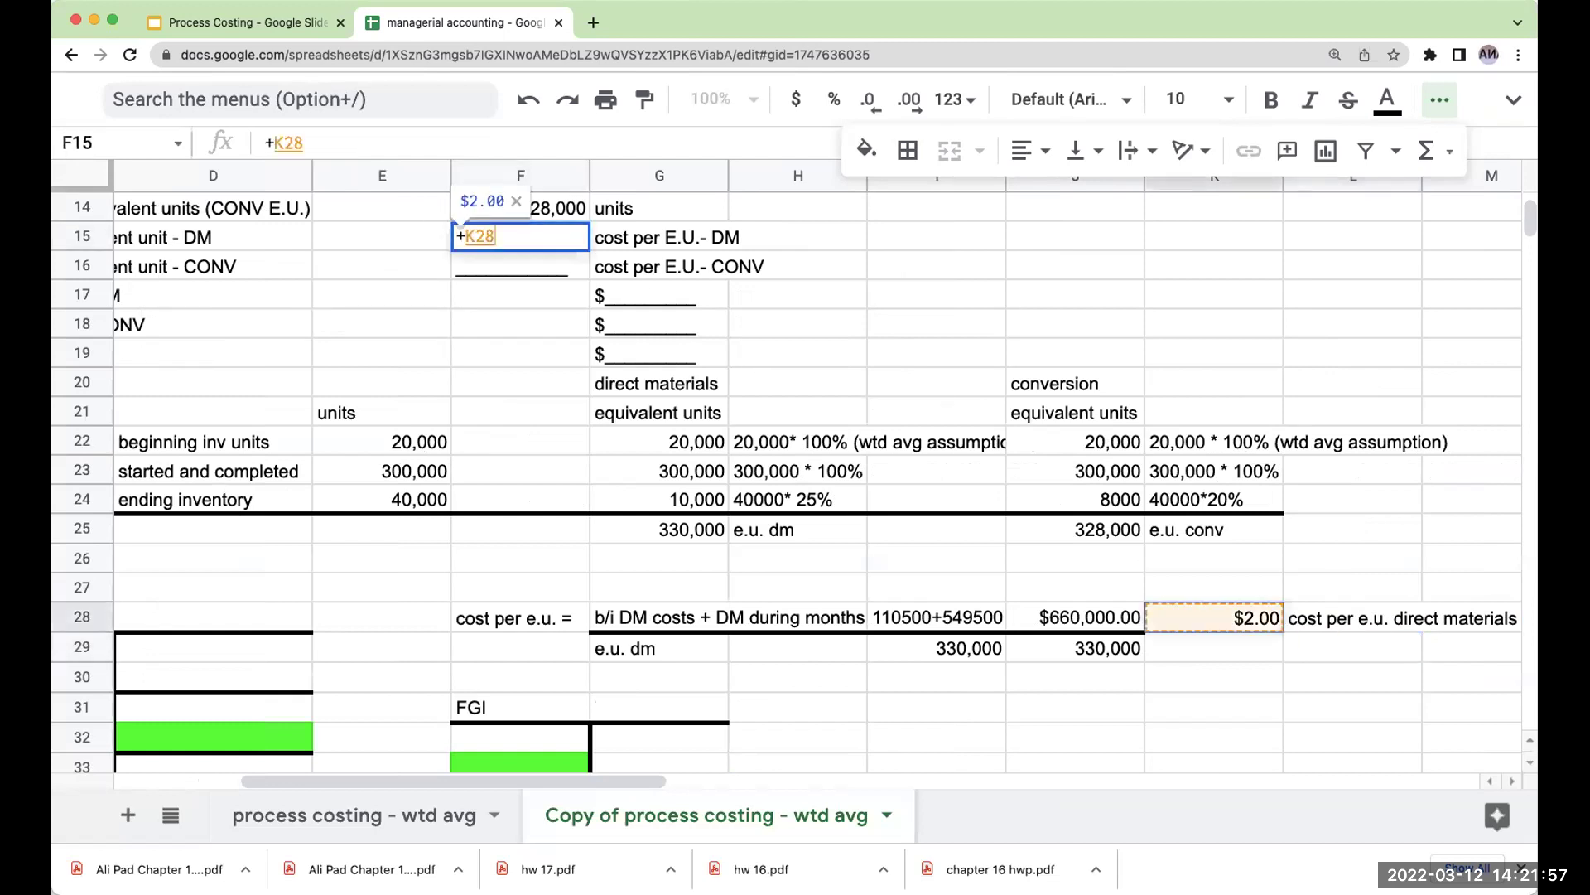
{"action": "key", "text": "Return"}
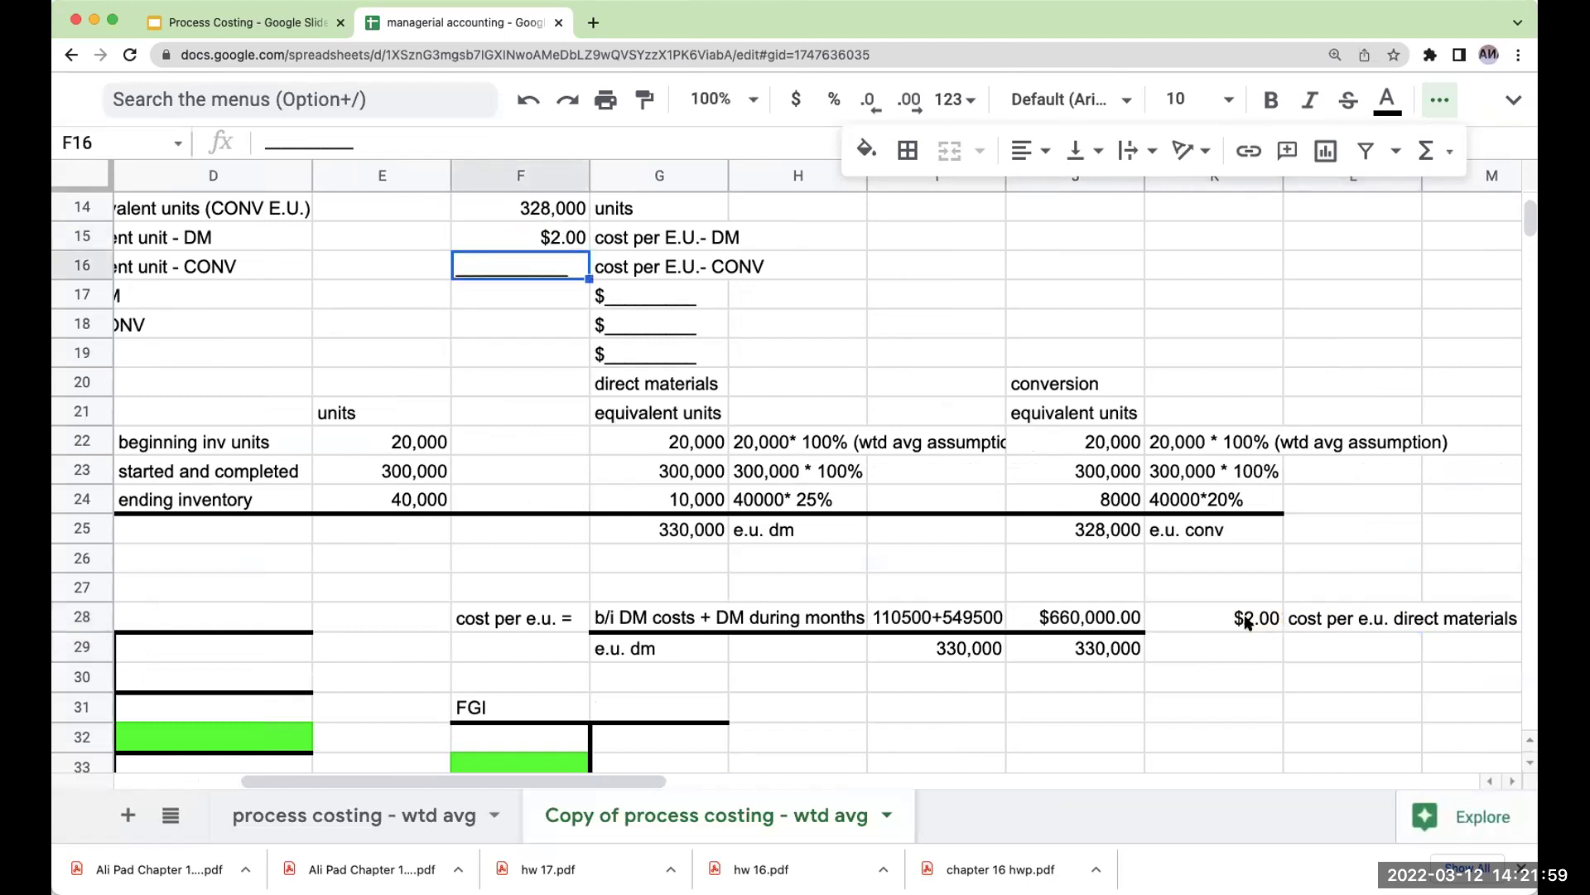
Move the F28:M29 DM calculation block so it starts at I28.
{"action": "left_click_drag", "start_coordinate": [542, 621], "coordinate": [1446, 656]}
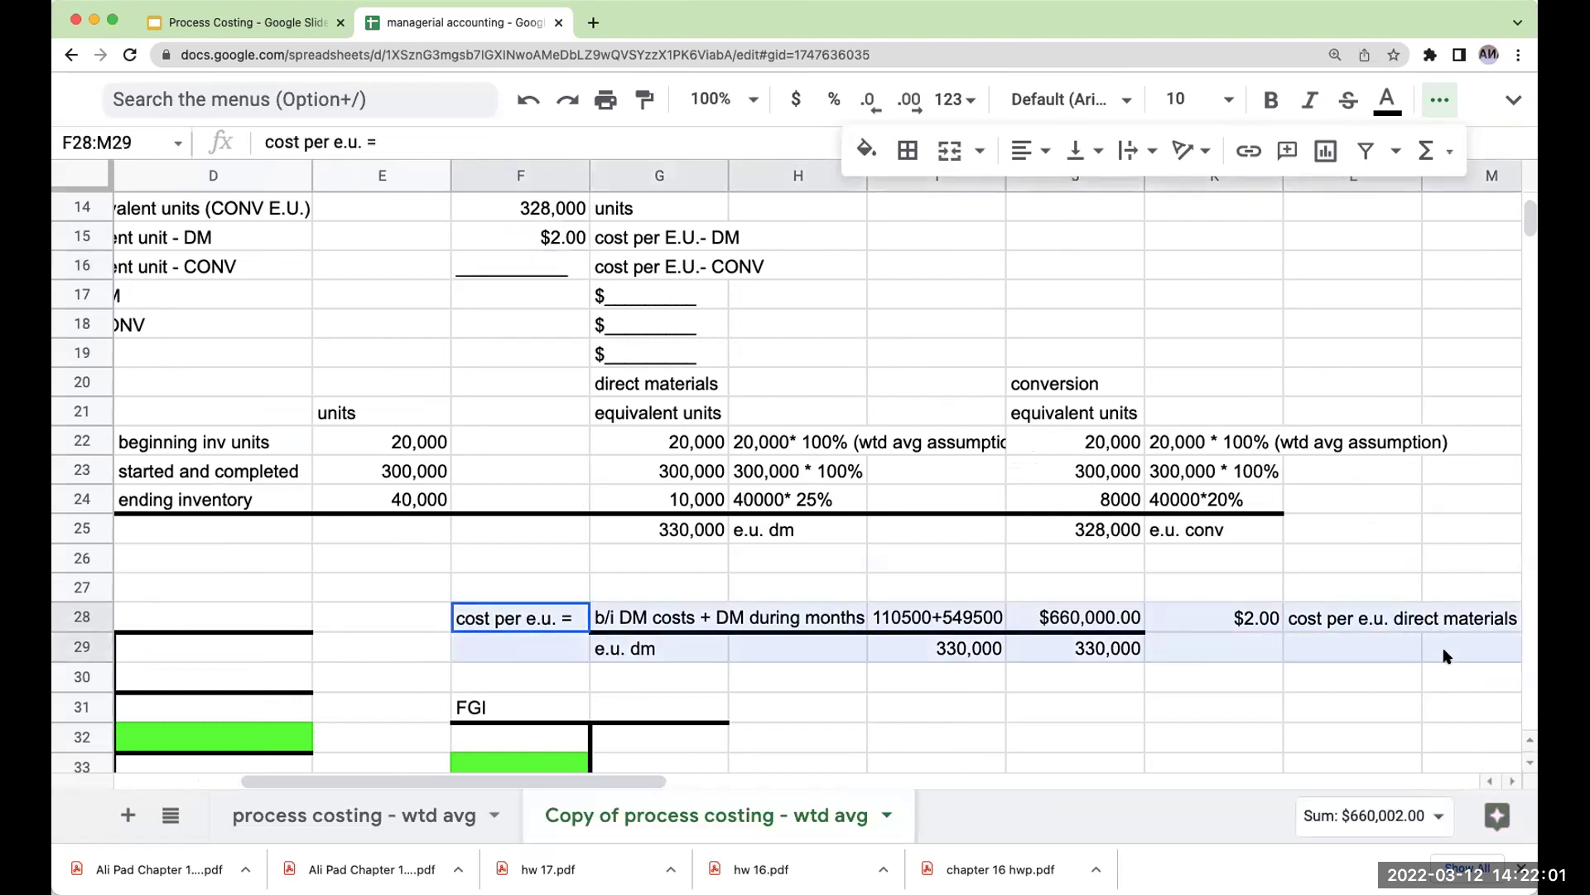
{"action": "key", "text": "ctrl+x"}
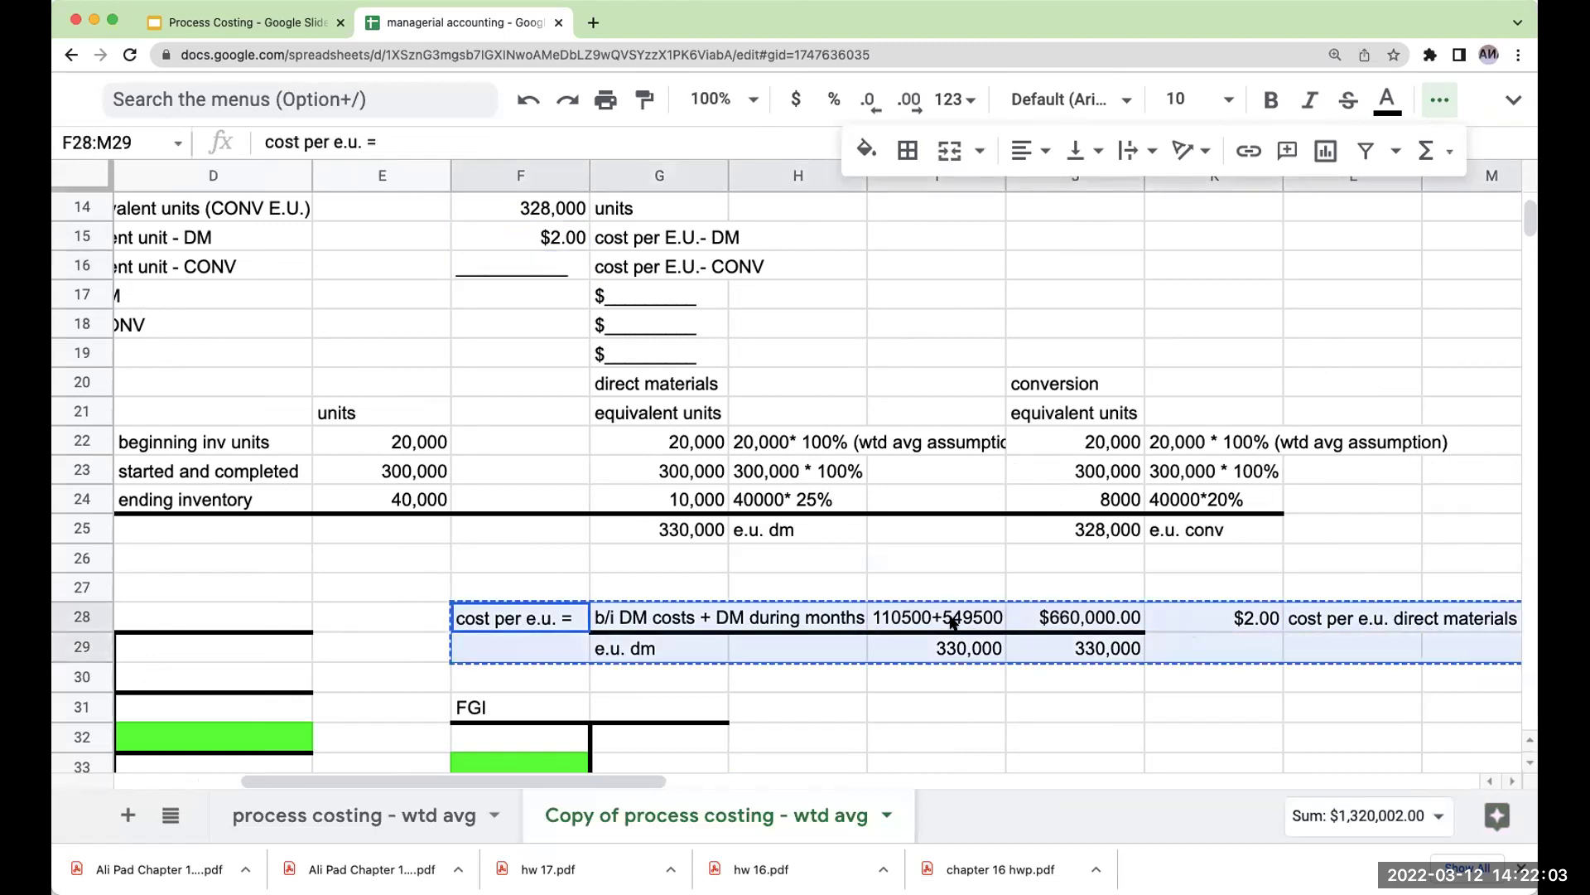
{"action": "left_click", "coordinate": [960, 621]}
{"action": "key", "text": "ctrl+v"}
{"action": "left_click", "coordinate": [969, 706]}
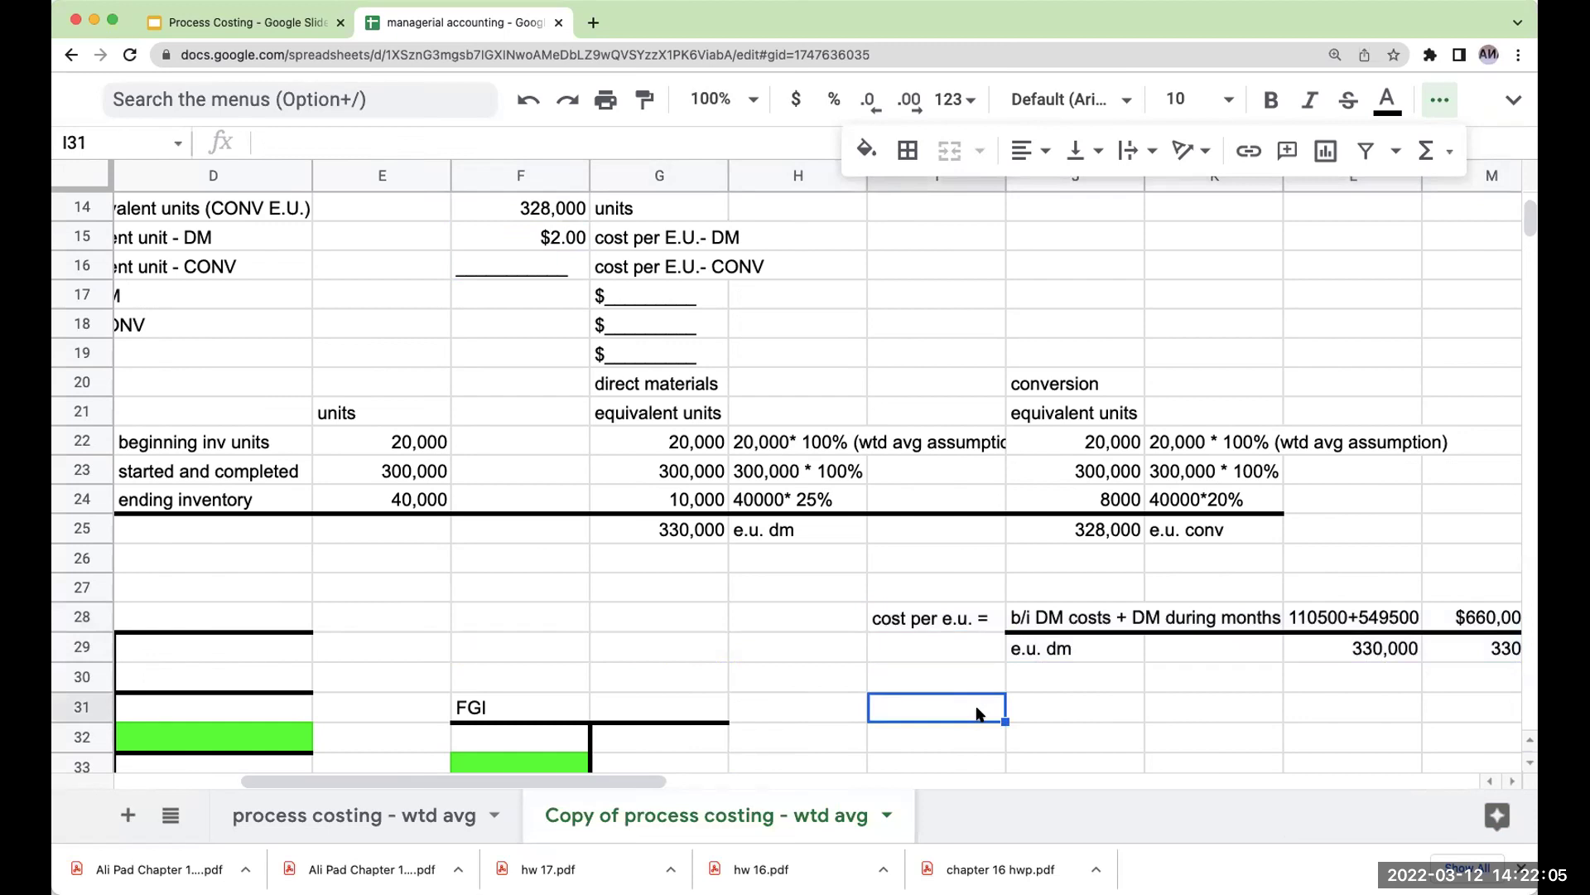
Change the I28 label to 'cost per e.u. DM=' and right-align it.
{"action": "key", "text": "Up"}
{"action": "key", "text": "Up"}
{"action": "key", "text": "Up"}
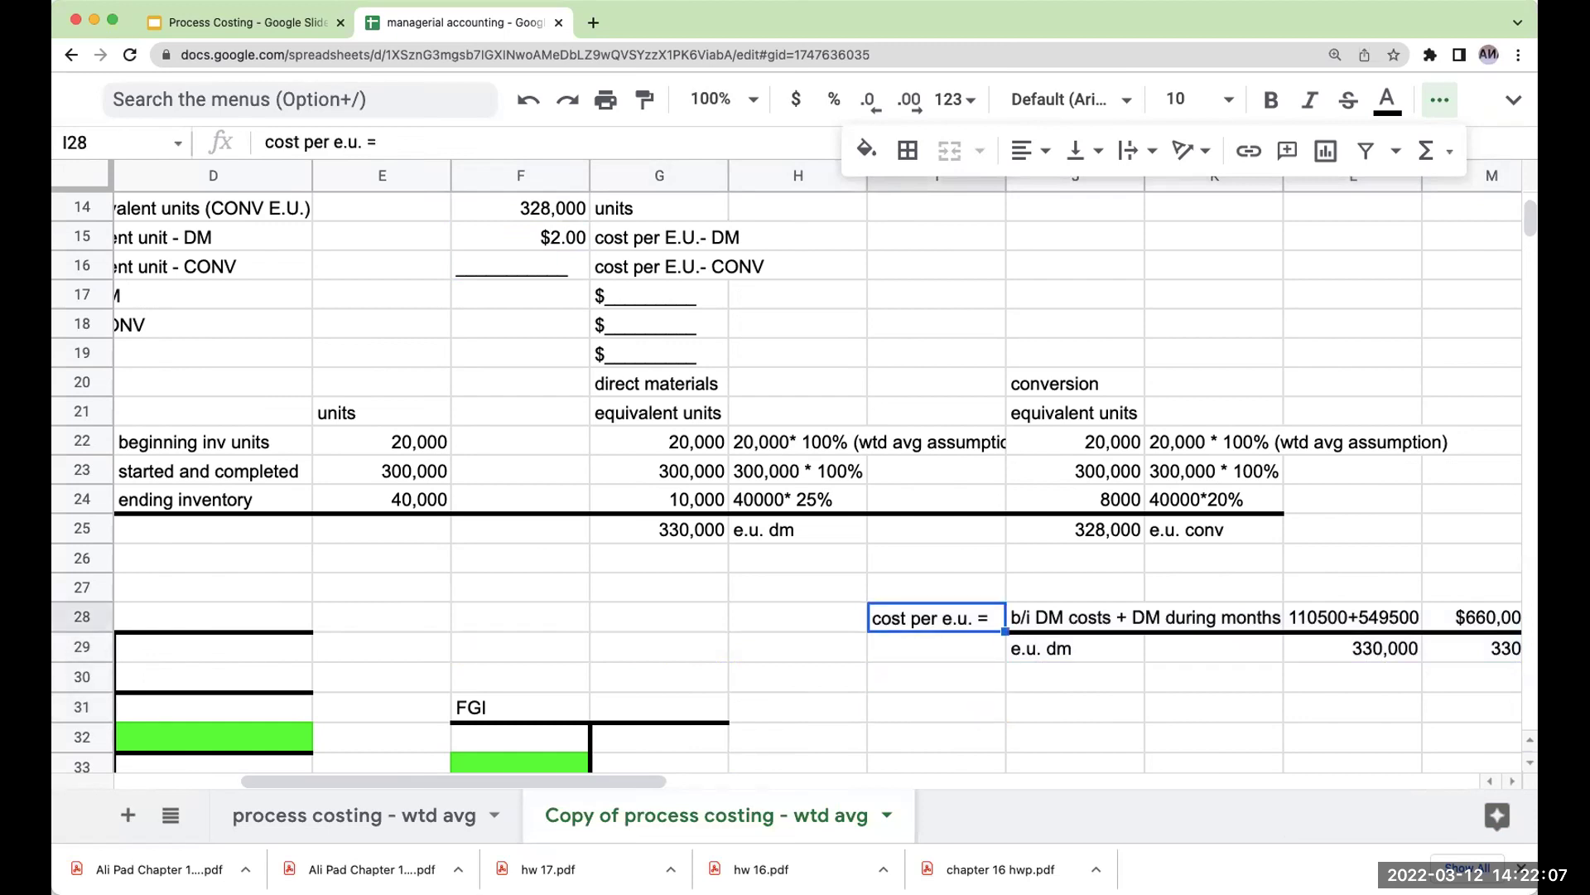
{"action": "type", "text": "cost per e."}
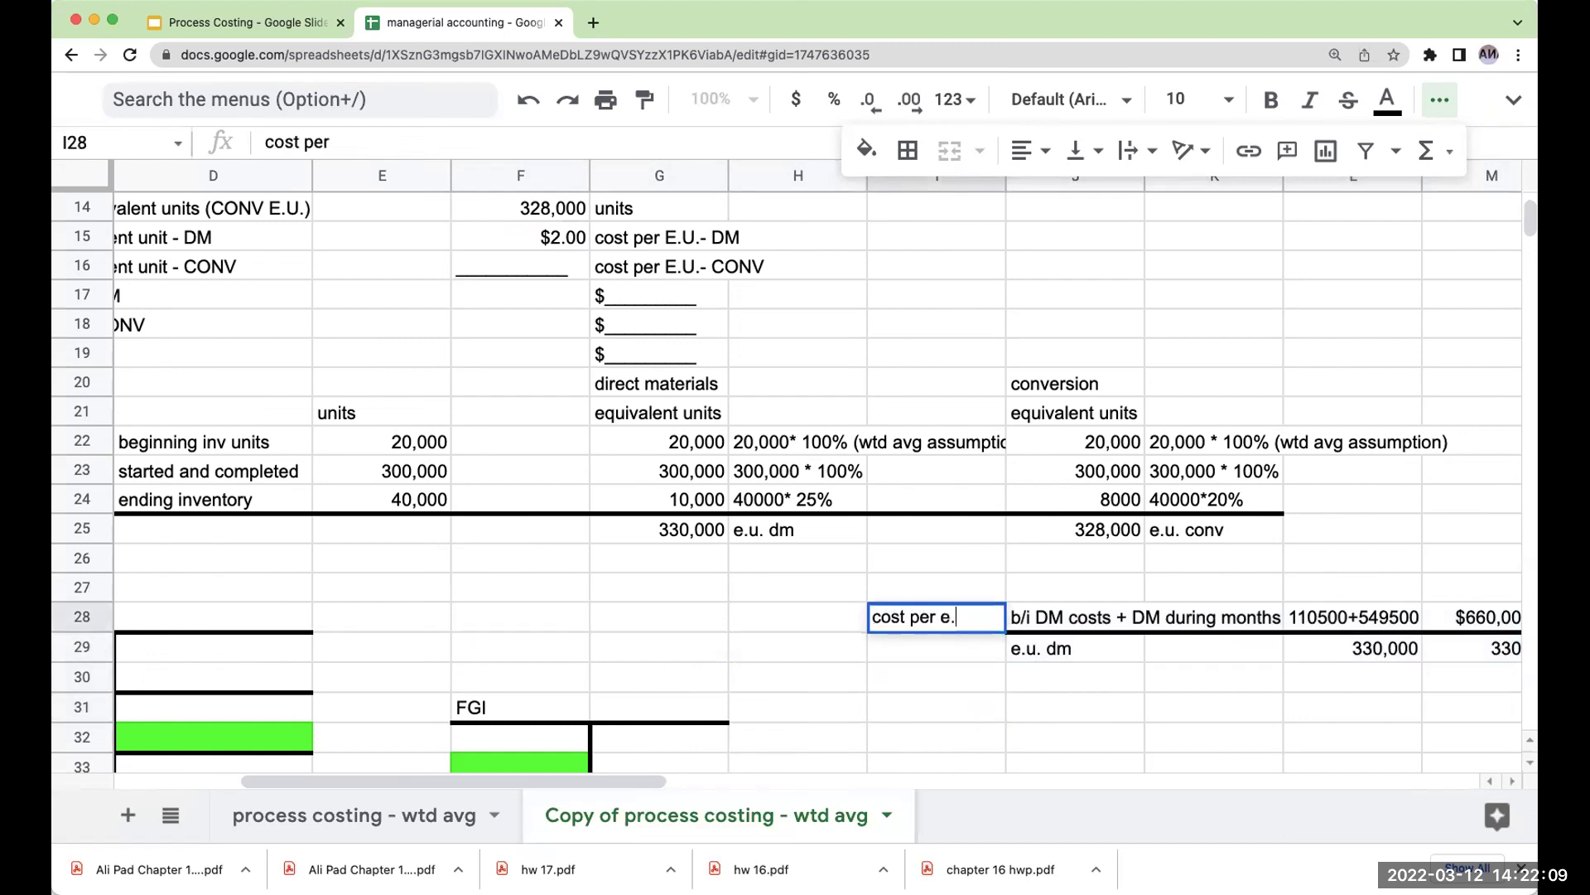
{"action": "type", "text": "u. DM="}
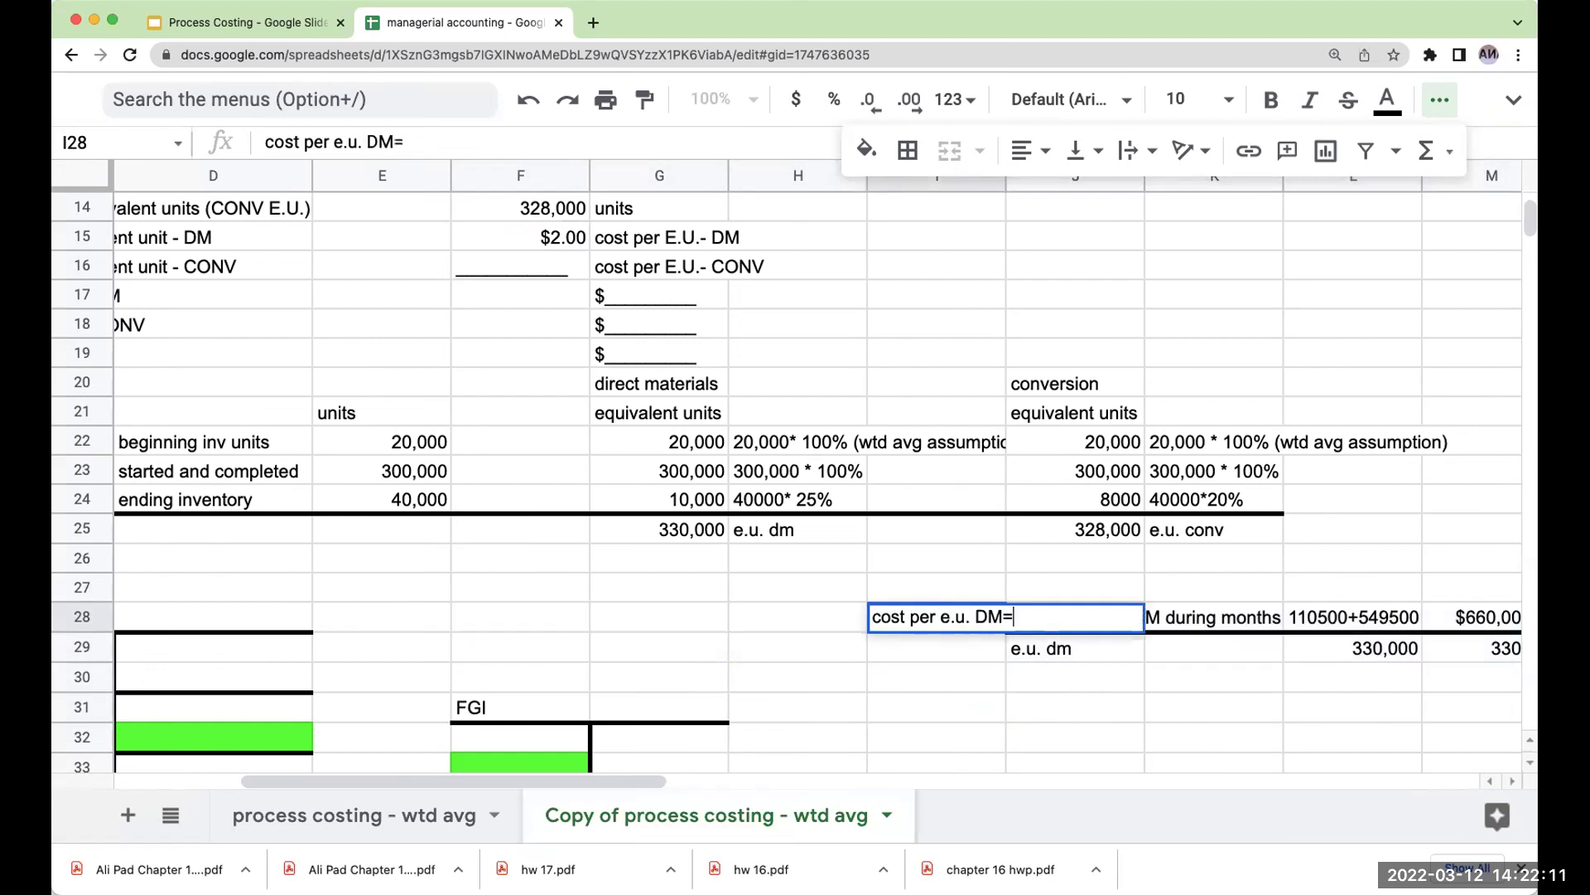
{"action": "key", "text": "Return"}
{"action": "key", "text": "Up"}
{"action": "left_click", "coordinate": [1030, 150]}
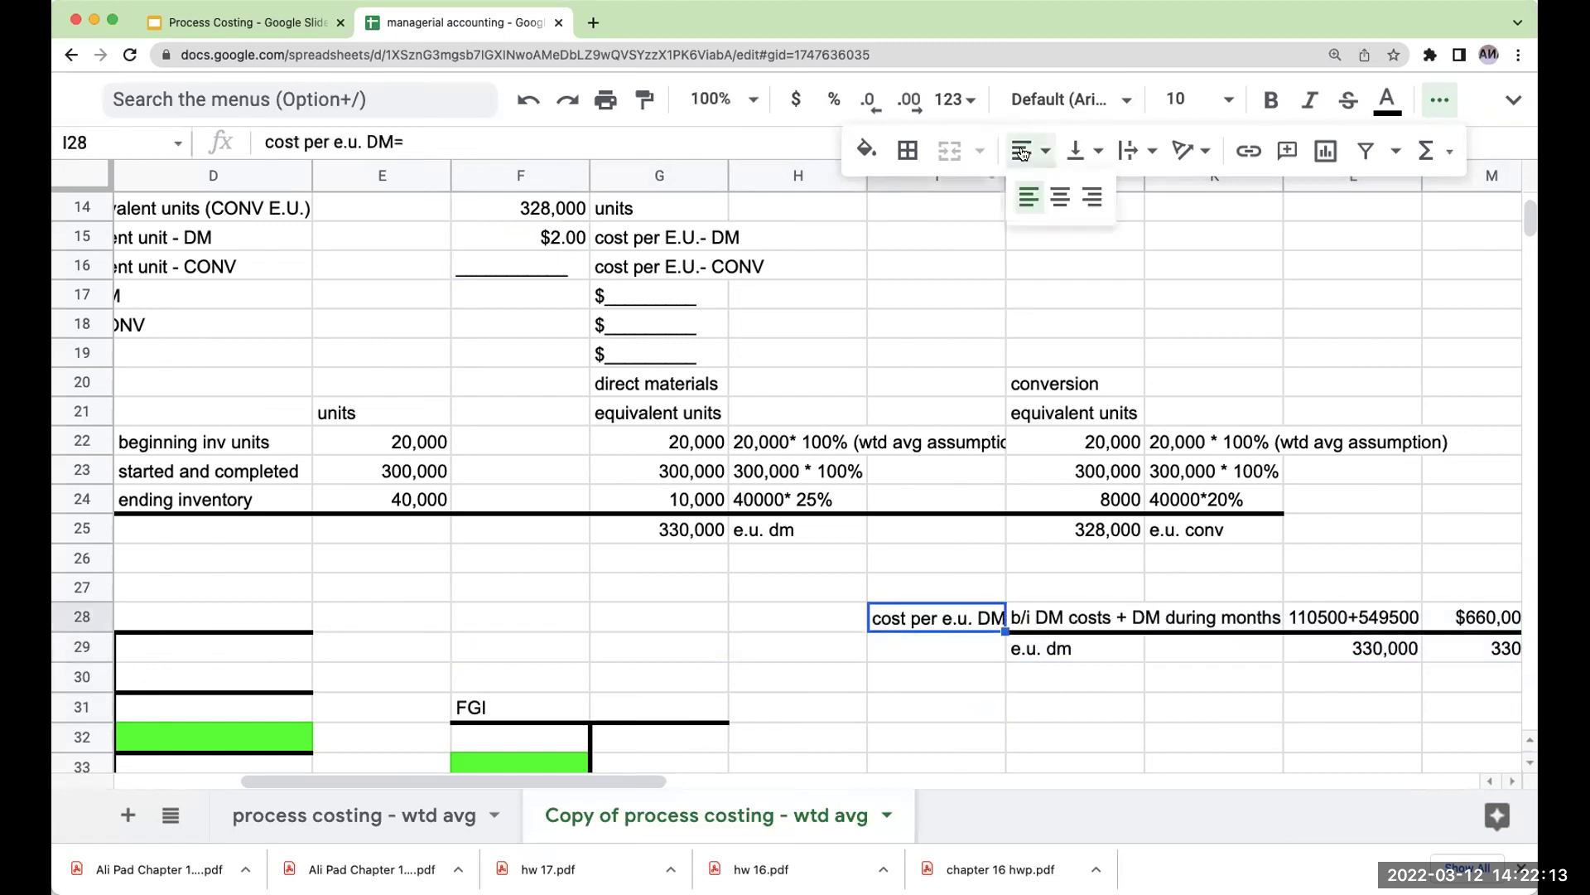
{"action": "left_click", "coordinate": [1085, 203]}
{"action": "left_click", "coordinate": [966, 726]}
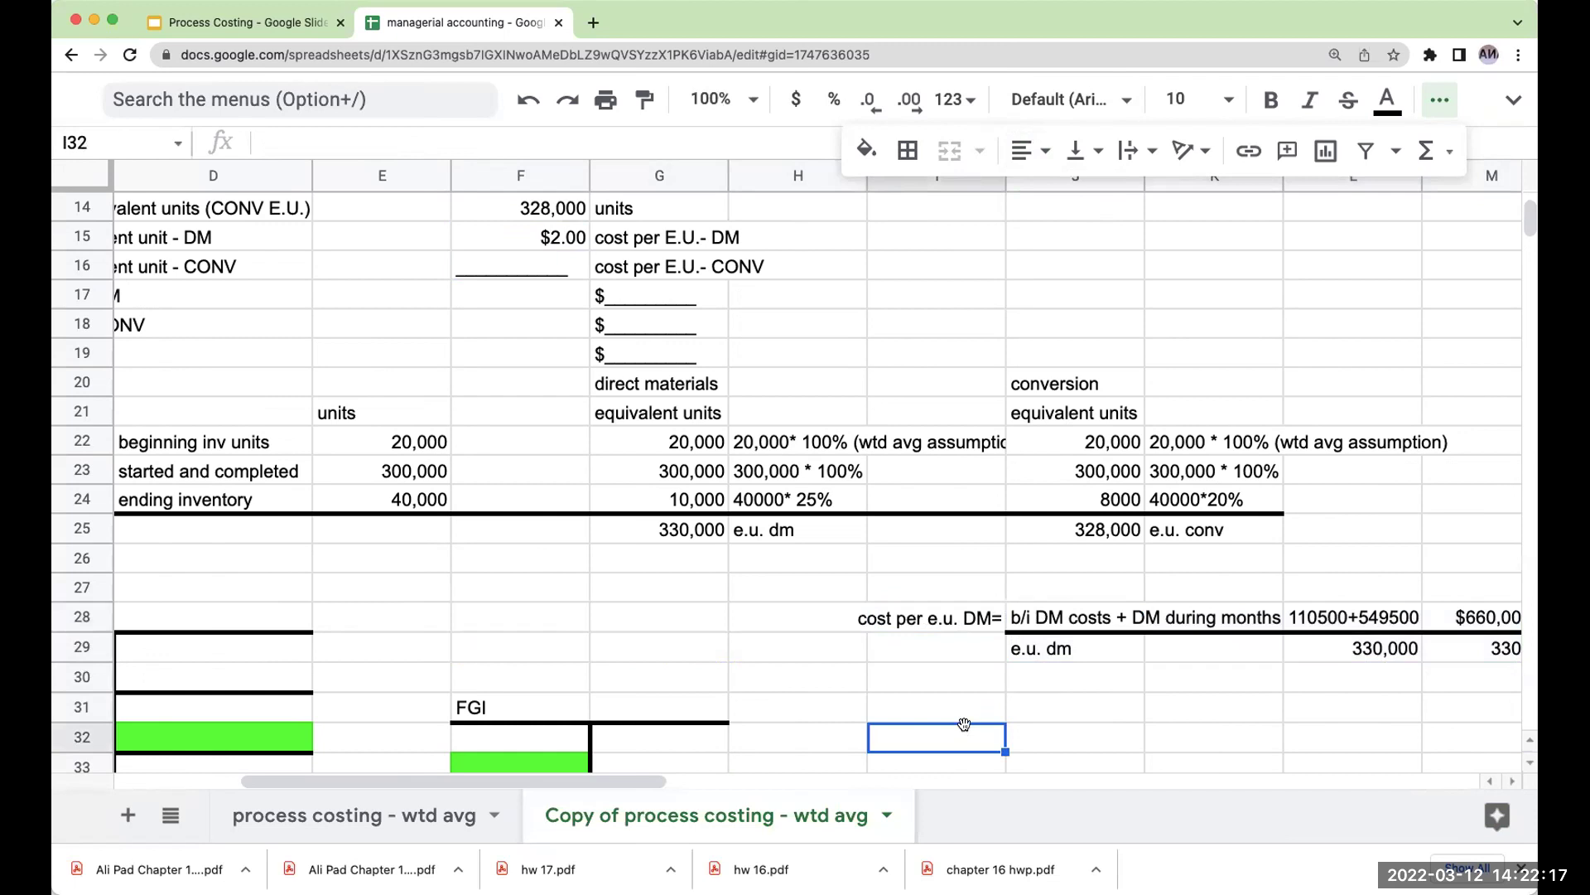
Enter the 'cost per e.u. CONV =' label in I32, right-aligned.
{"action": "type", "text": "co"}
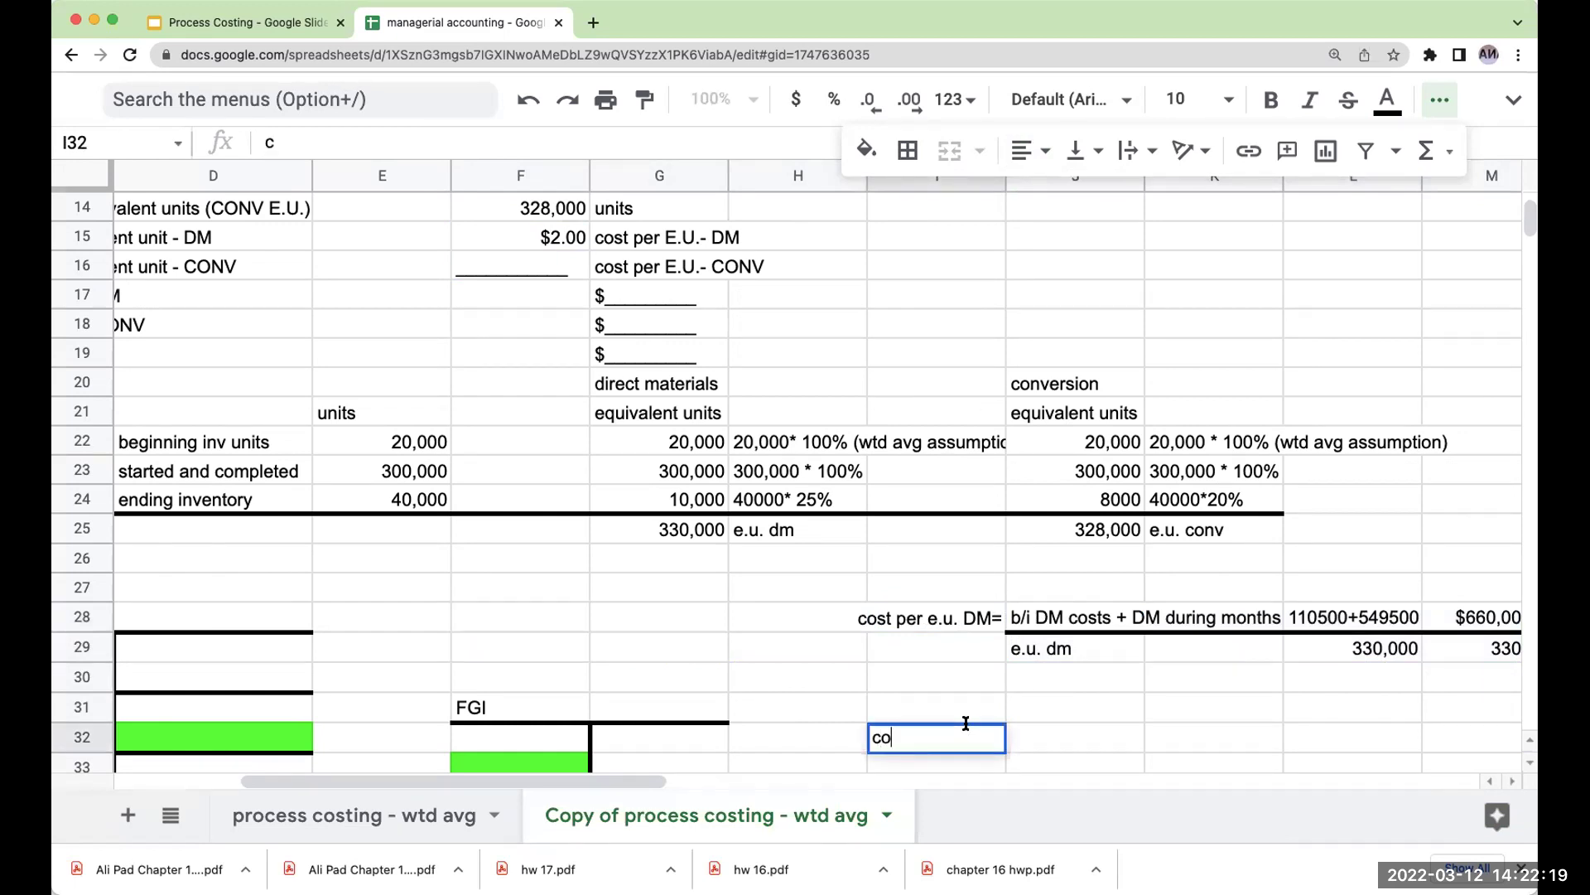
{"action": "type", "text": "st per eu."}
{"action": "key", "text": "BackSpace"}
{"action": "key", "text": "BackSpace"}
{"action": "type", "text": ".u. CONV ="}
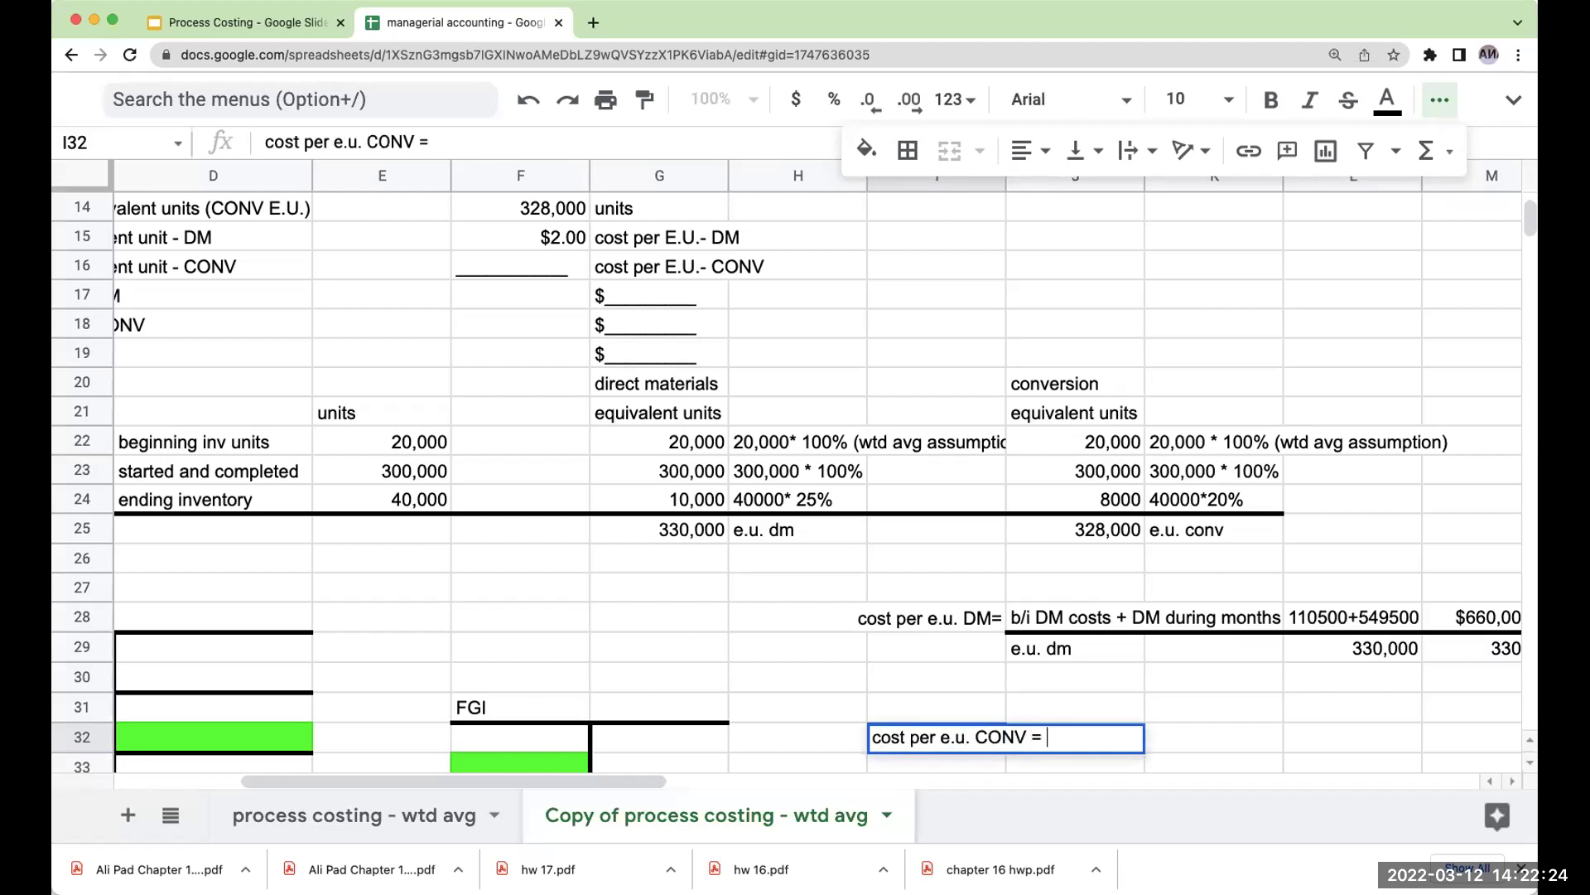
{"action": "key", "text": "Return"}
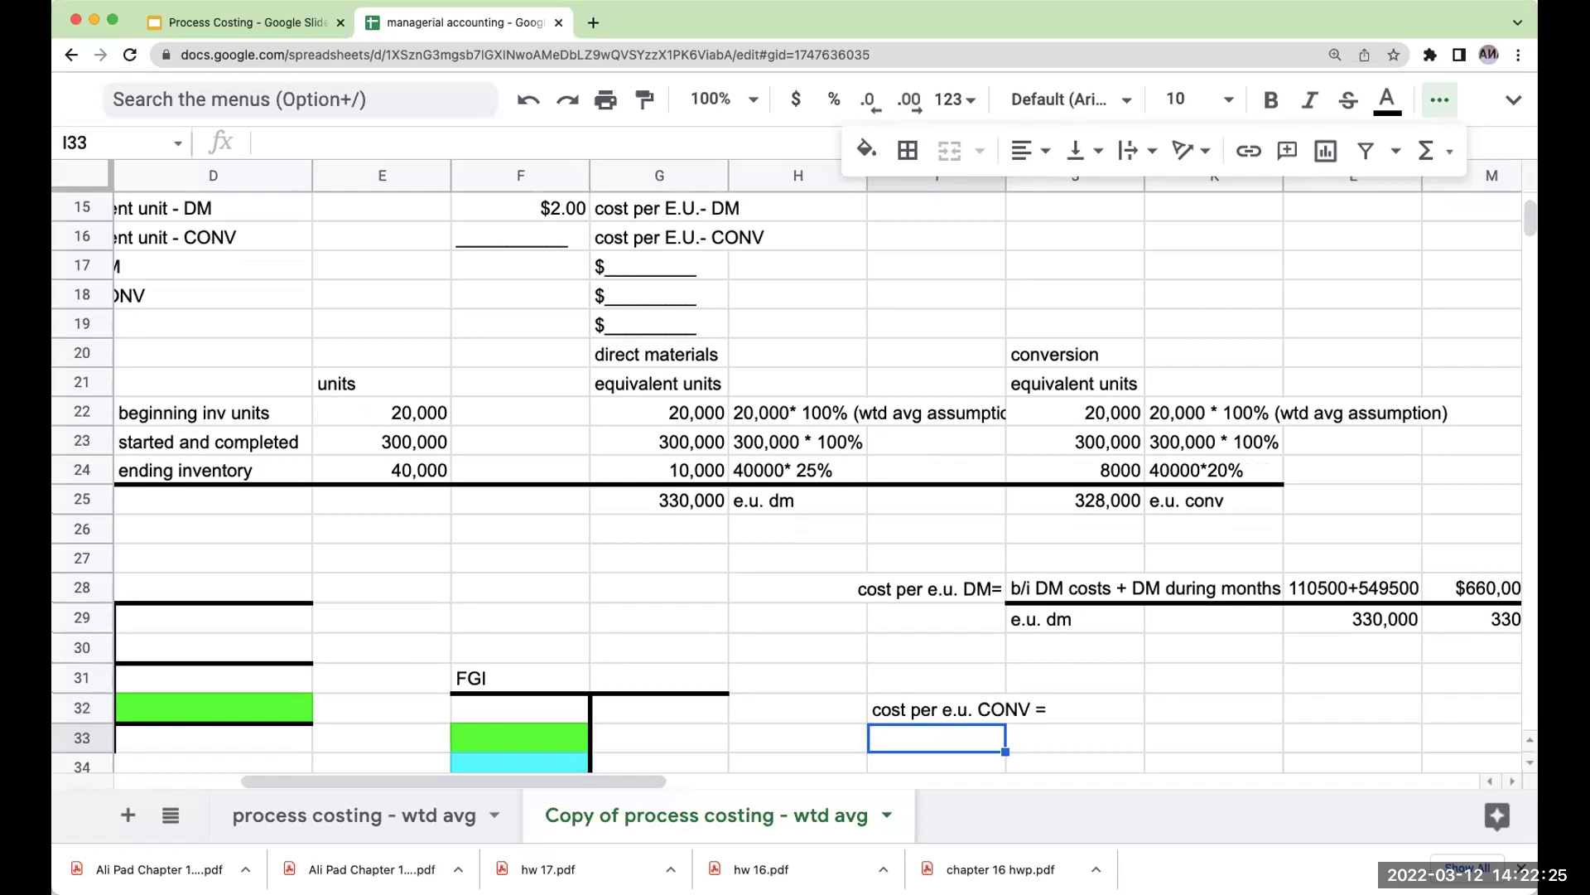
{"action": "key", "text": "Up"}
{"action": "left_click", "coordinate": [1038, 150]}
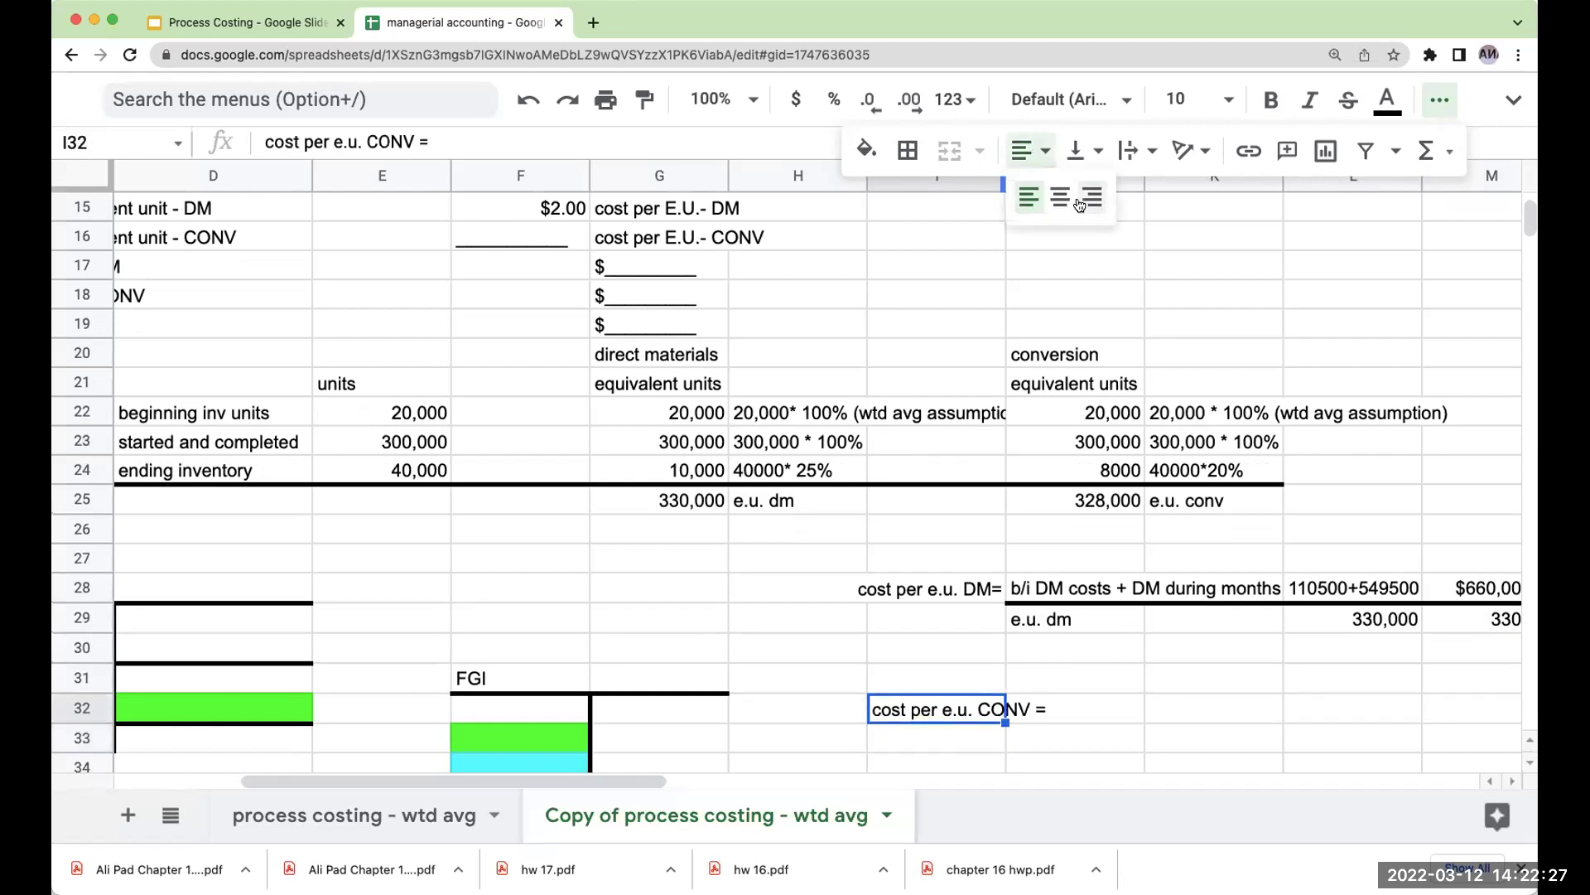
{"action": "left_click", "coordinate": [1086, 207]}
Enter 'b/i conv costs + conv during month' in J32 and correct J28 to 'month'.
{"action": "left_click", "coordinate": [1058, 714]}
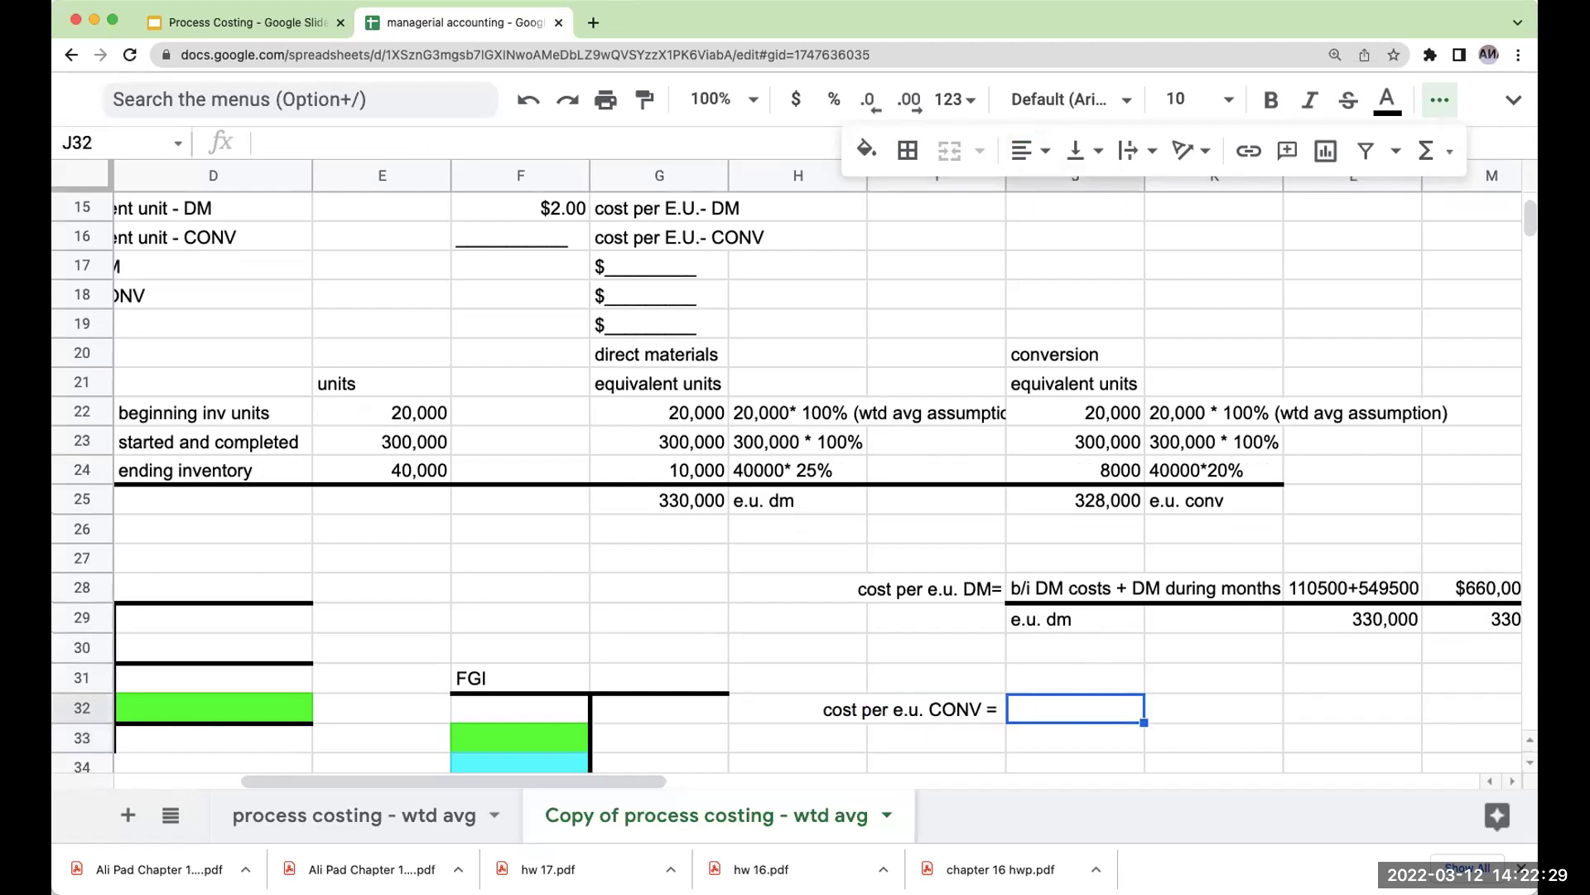
{"action": "type", "text": "b/i conv"}
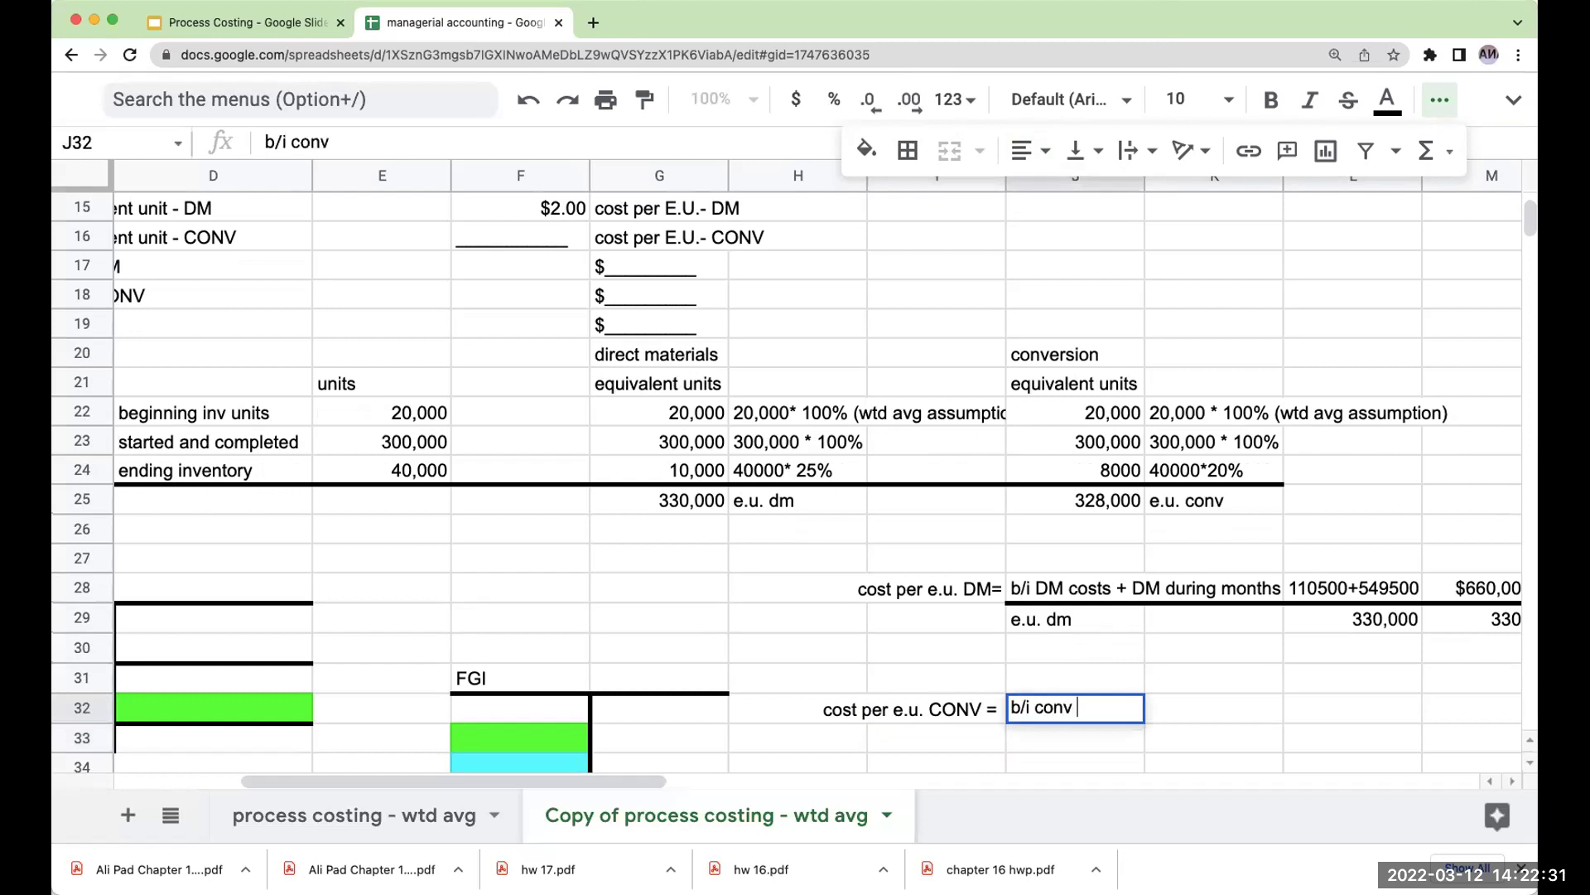
{"action": "type", "text": " costs + conv"}
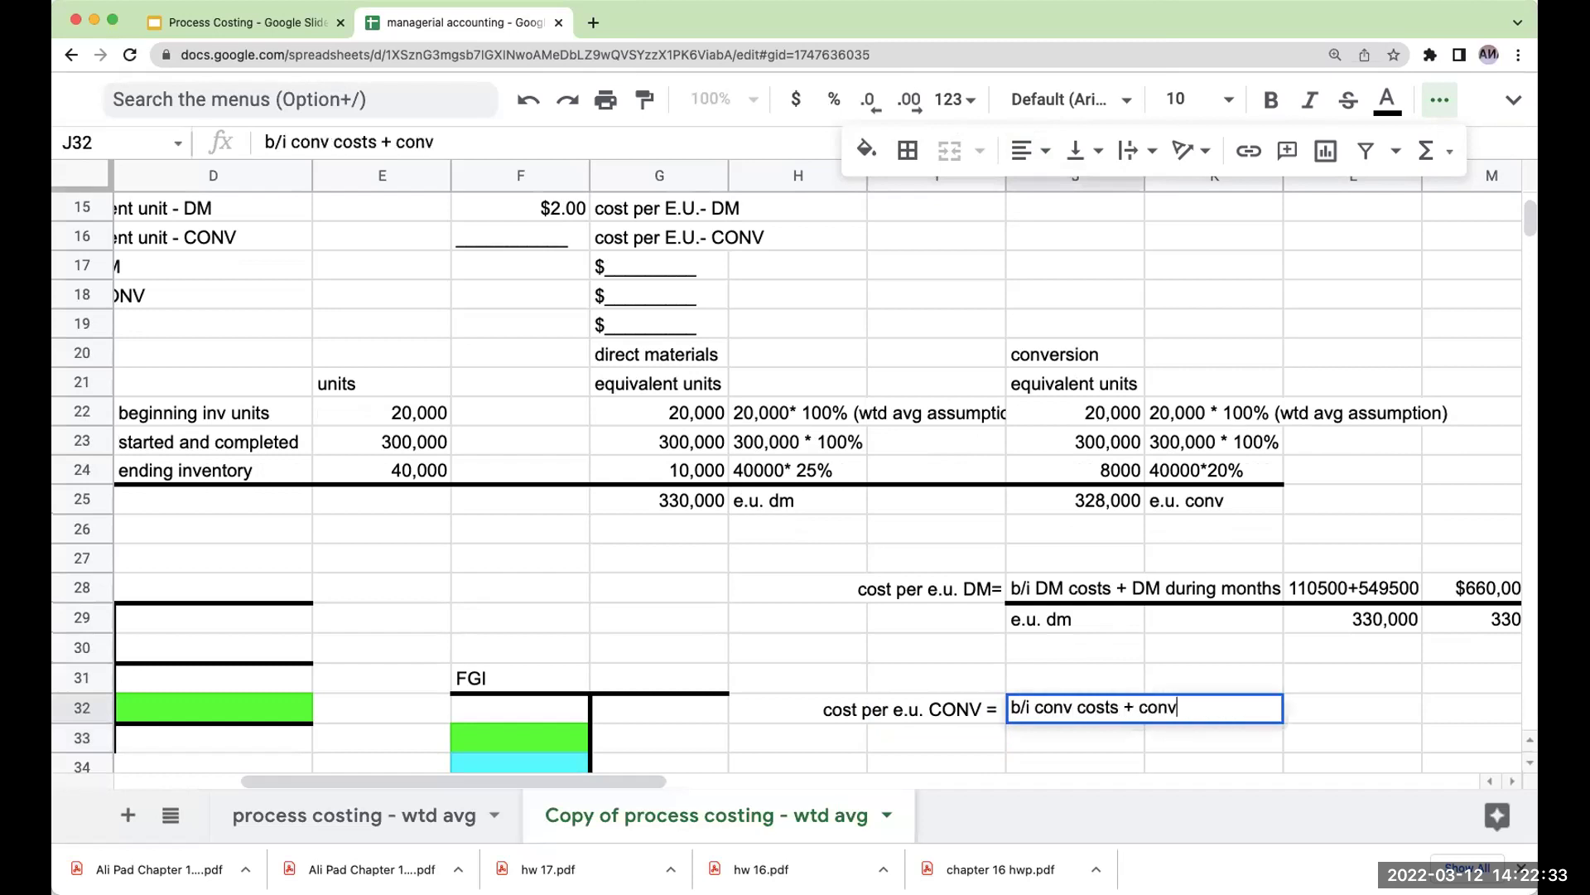
{"action": "type", "text": " during mnon"}
{"action": "key", "text": "BackSpace"}
{"action": "key", "text": "BackSpace"}
{"action": "key", "text": "BackSpace"}
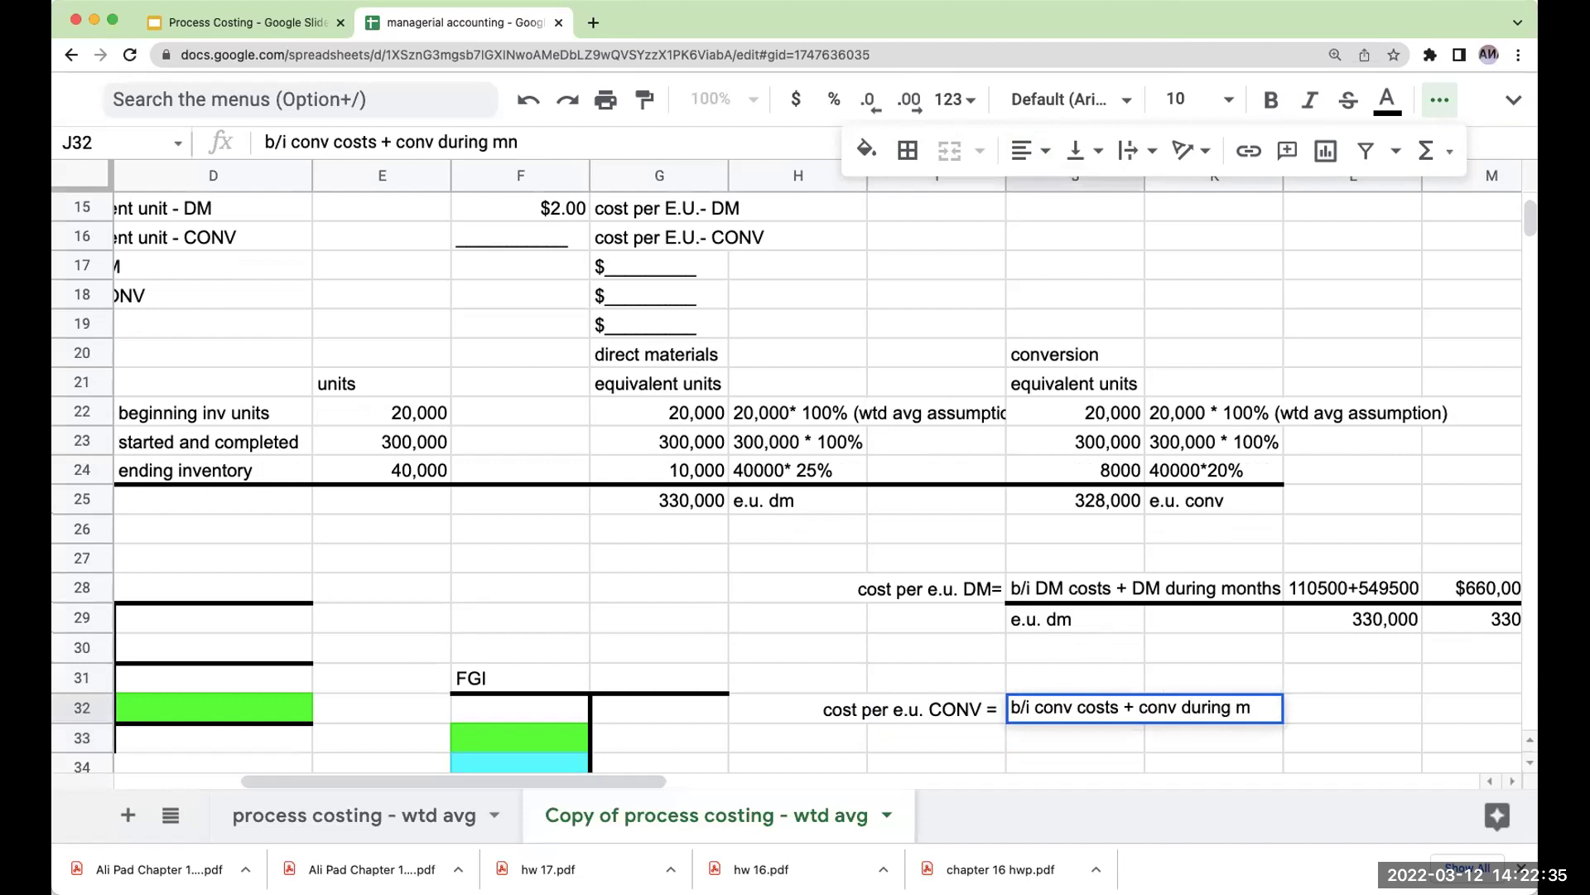
{"action": "type", "text": "onth"}
{"action": "key", "text": "Return"}
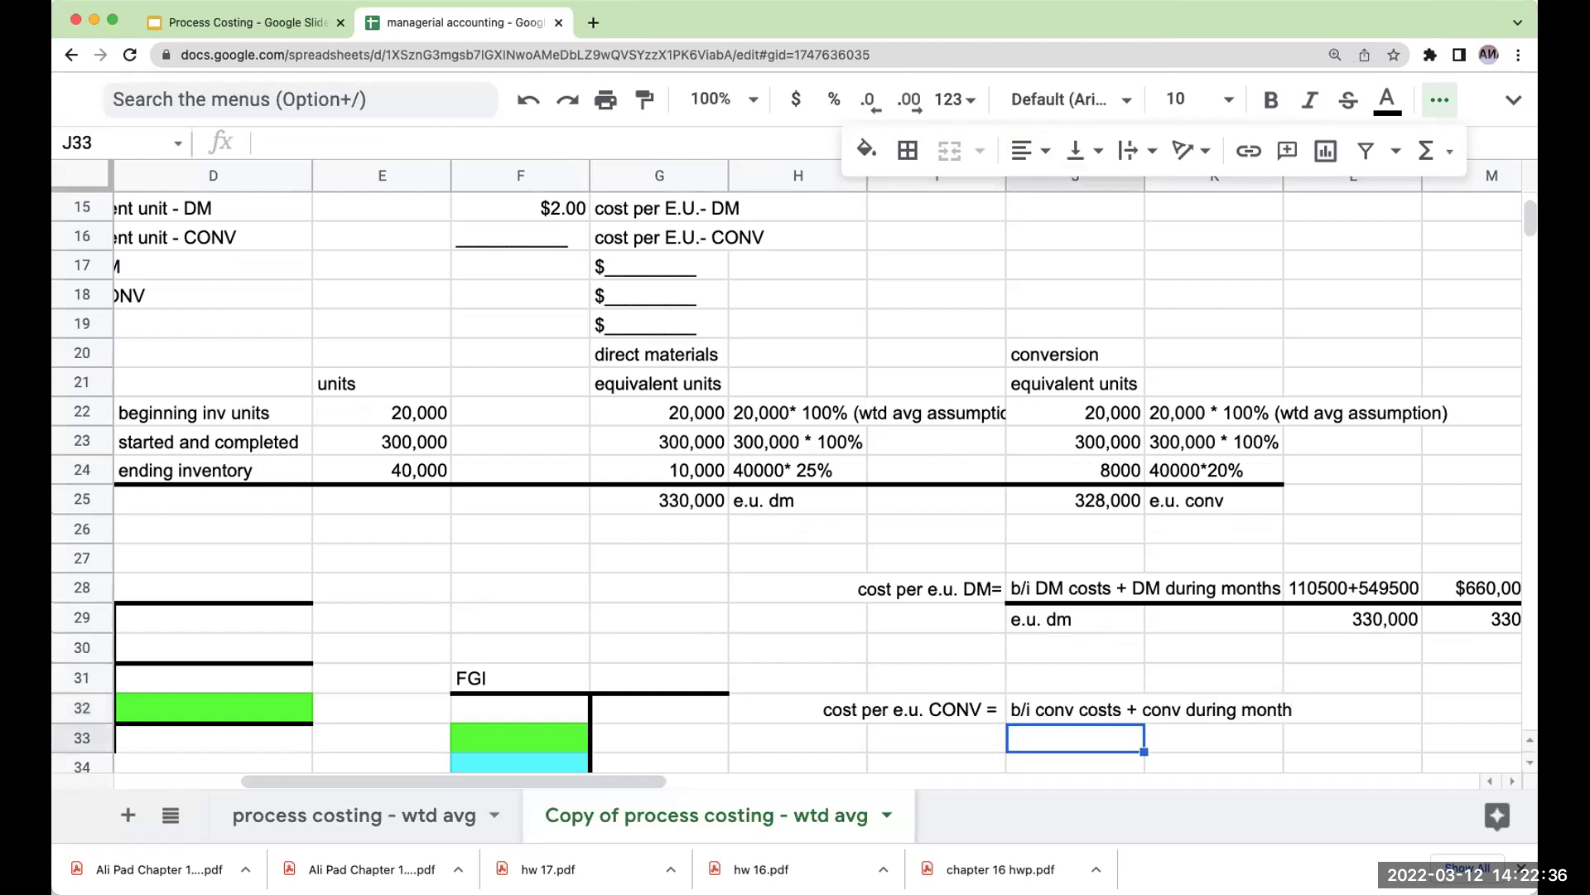
{"action": "left_click", "coordinate": [1064, 588]}
{"action": "left_click", "coordinate": [540, 141]}
{"action": "key", "text": "BackSpace"}
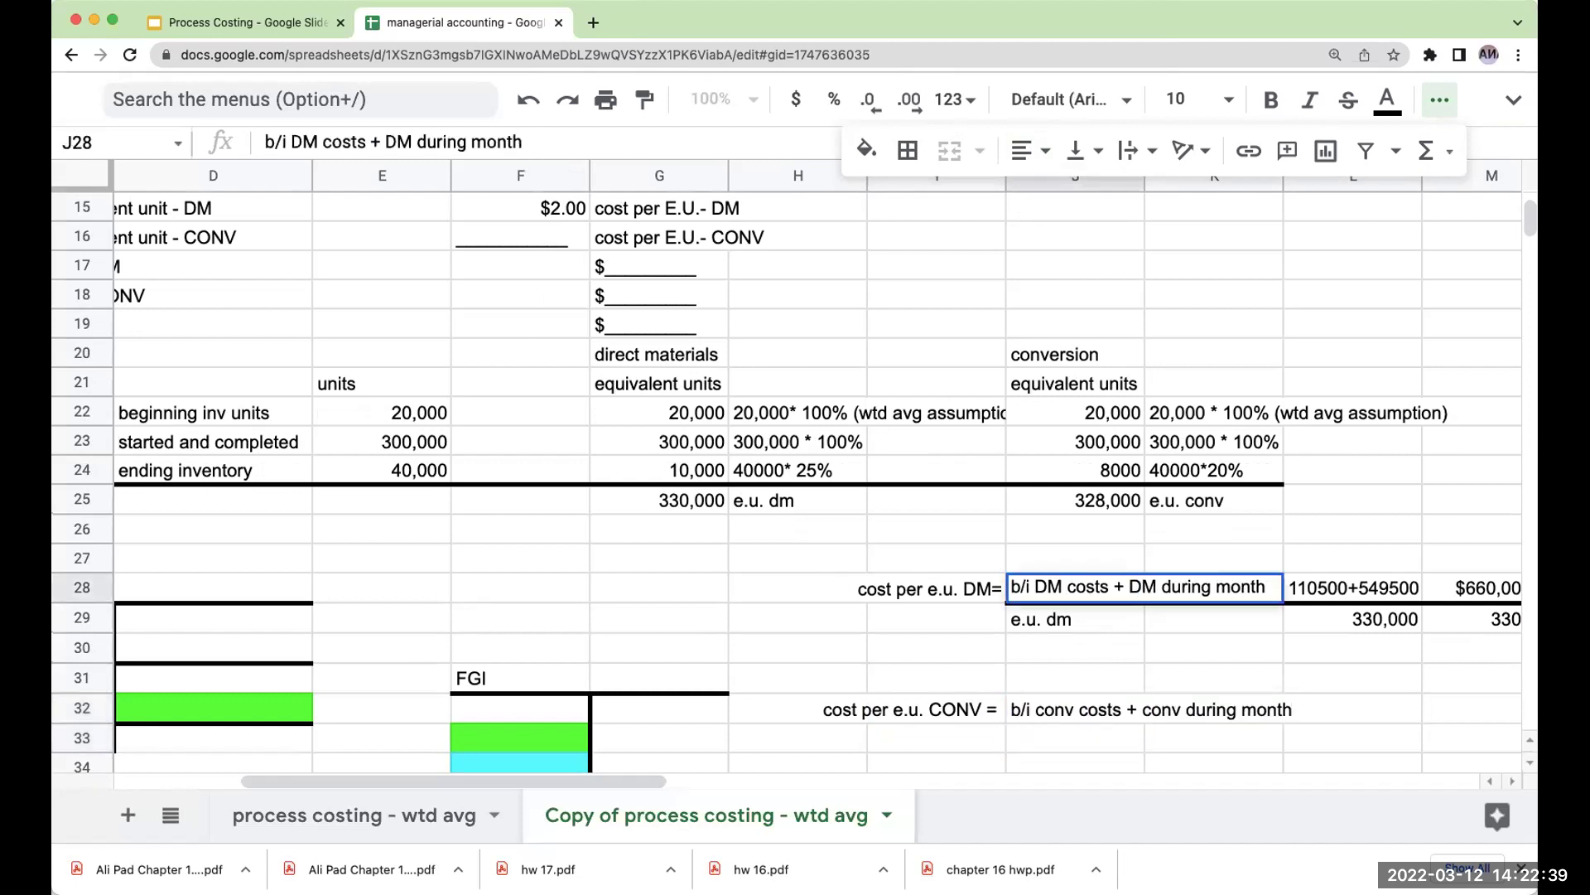
{"action": "key", "text": "Return"}
Add a top border to J33:K33 and enter 'e.u. conv' in J33.
{"action": "left_click_drag", "start_coordinate": [1047, 737], "coordinate": [1209, 738]}
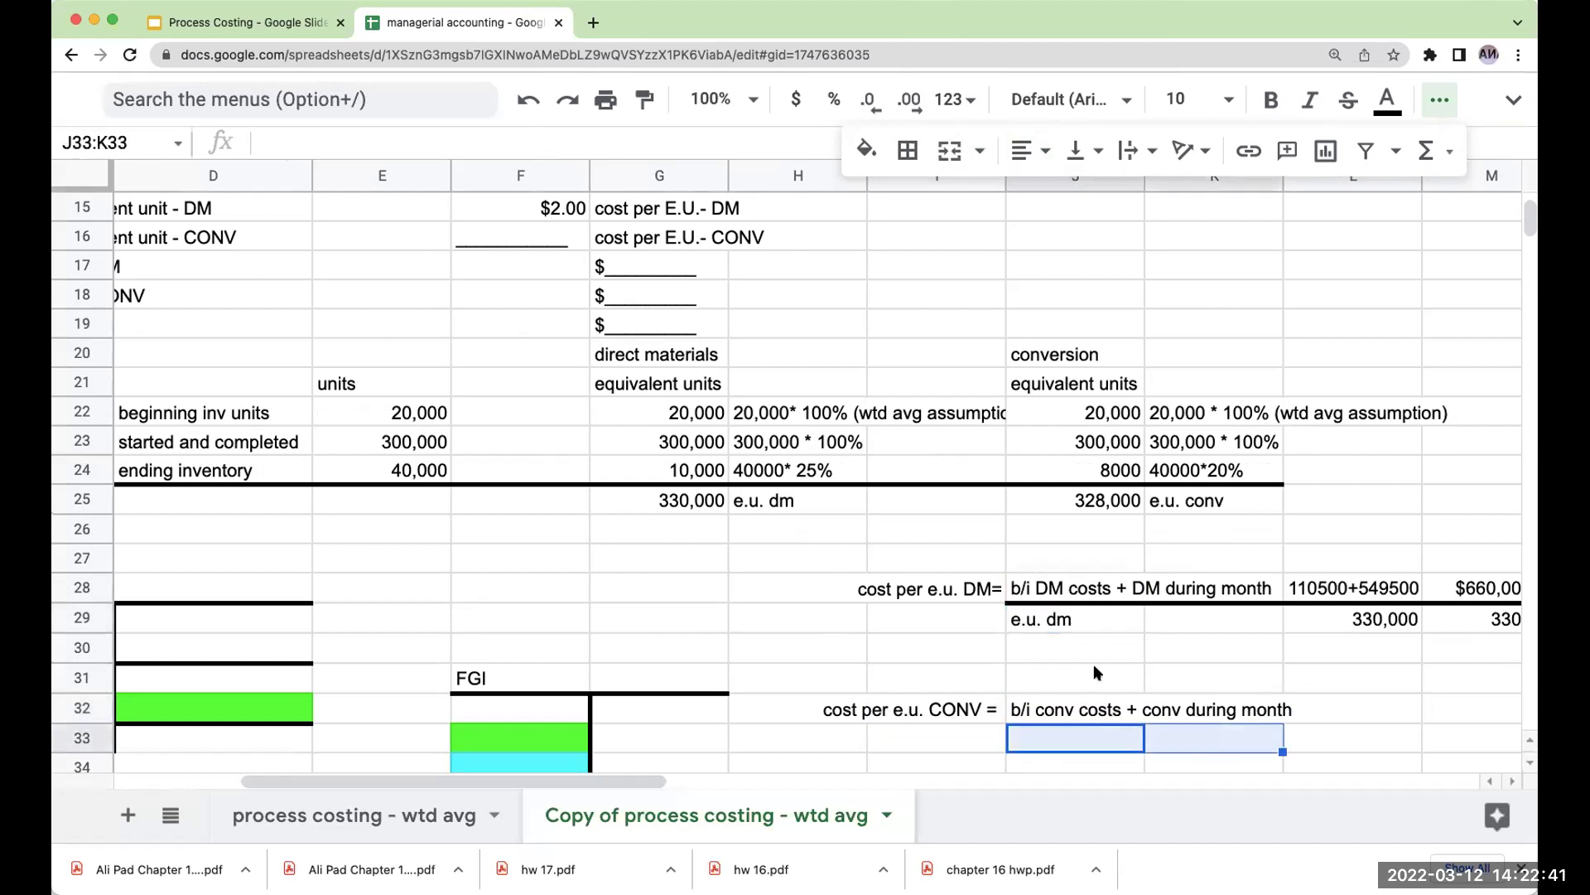
{"action": "left_click", "coordinate": [908, 150]}
{"action": "left_click", "coordinate": [950, 245]}
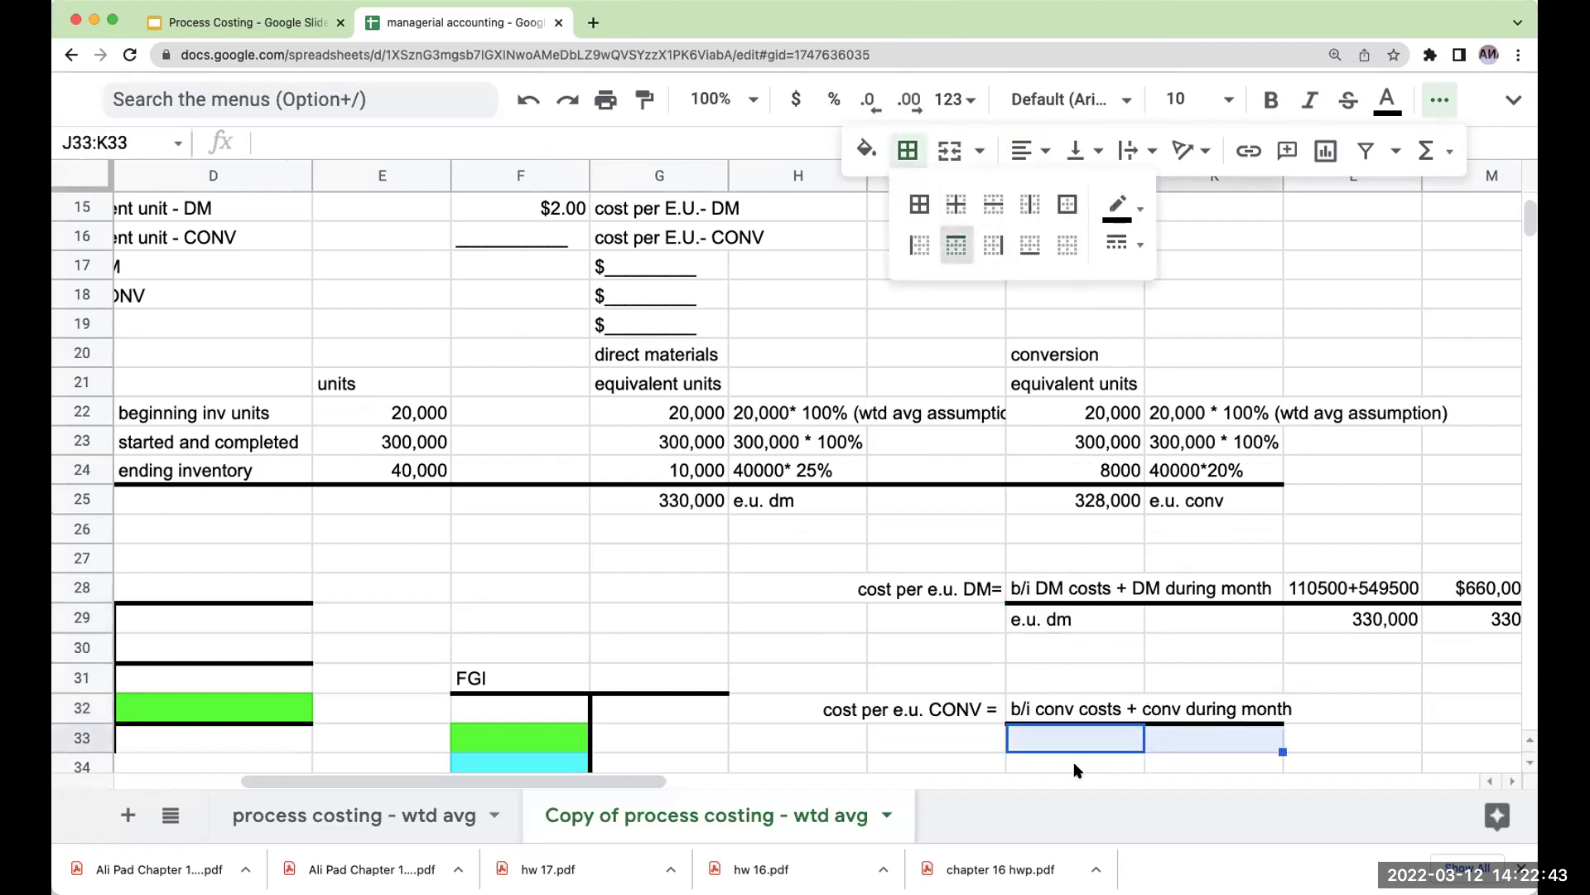
{"action": "left_click", "coordinate": [1065, 736]}
{"action": "type", "text": "e.u. conv"}
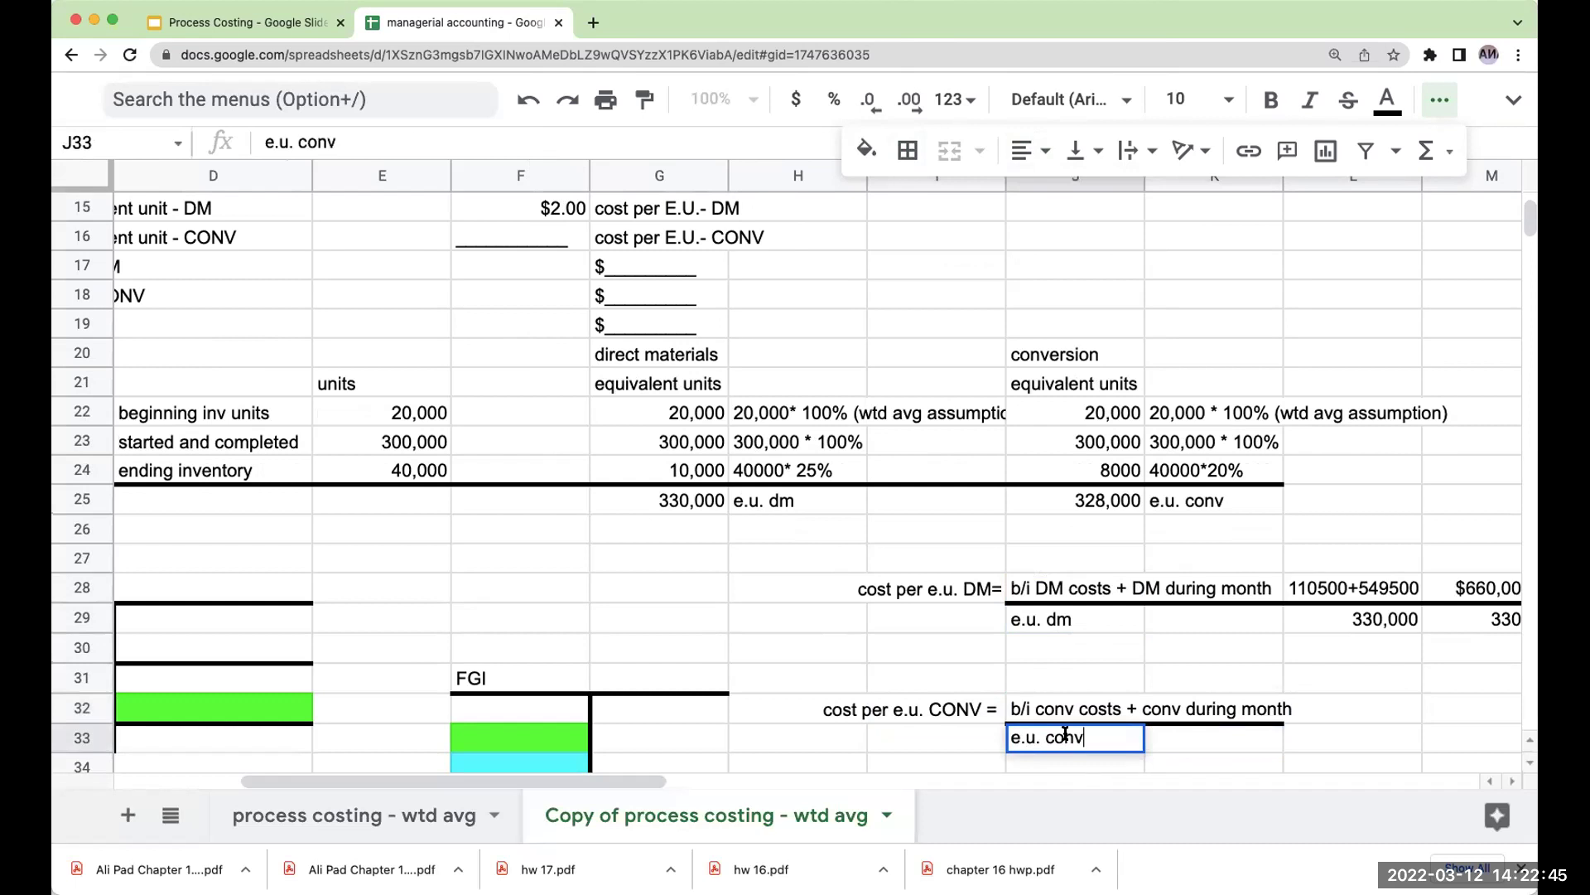
{"action": "key", "text": "Return"}
{"action": "key", "text": "Up"}
Link L33 to the 328,000 e.u. conv total in J25 and give it a top border.
{"action": "left_click", "coordinate": [1353, 678]}
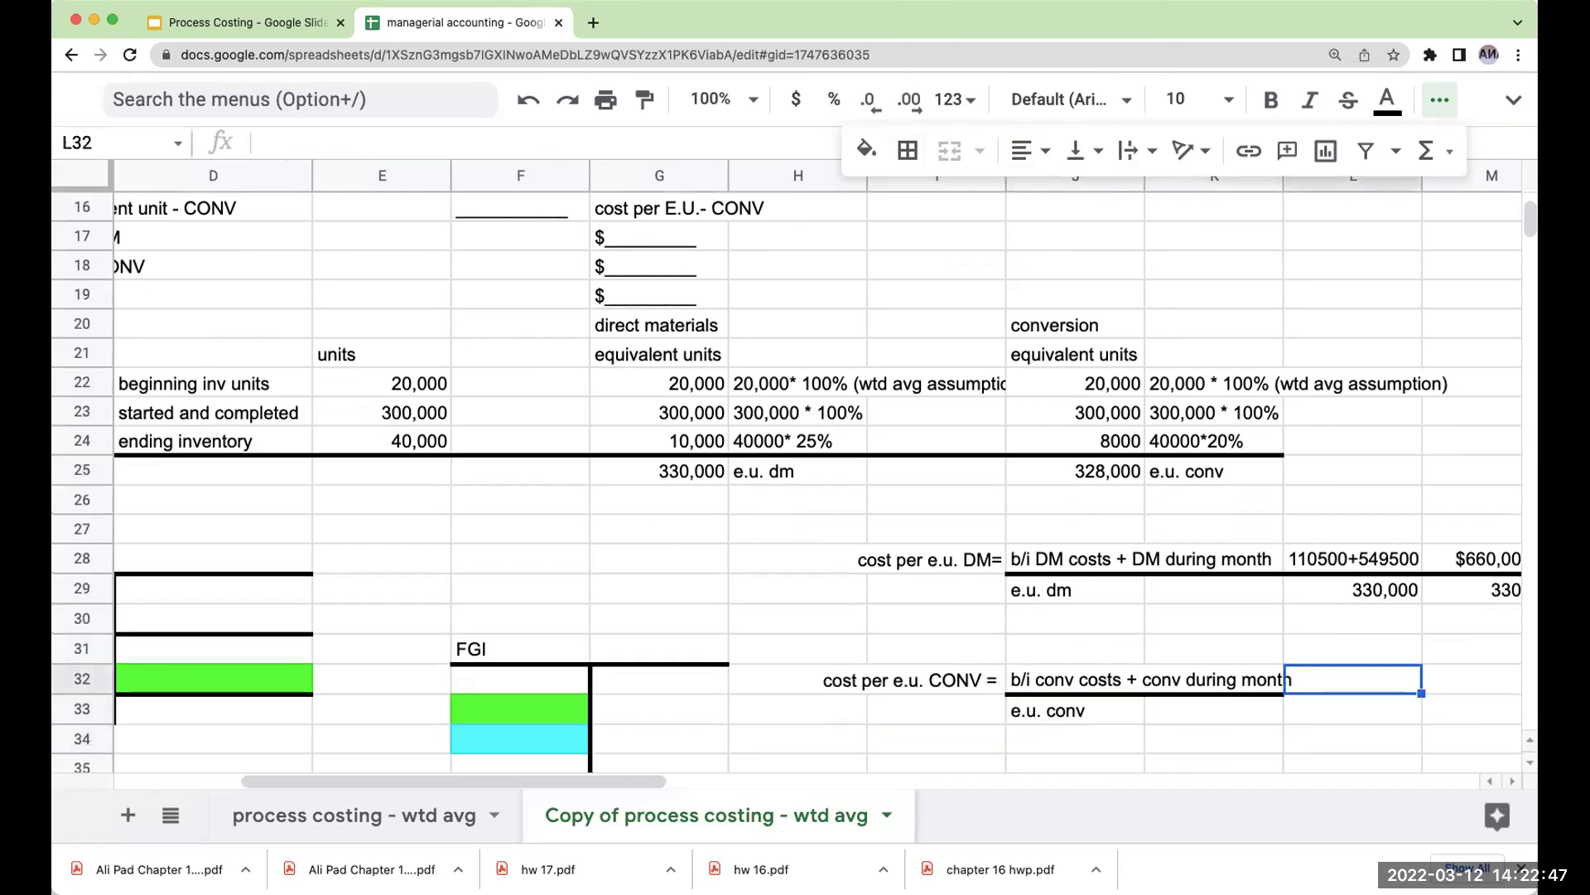
{"action": "scroll", "coordinate": [859, 657], "scroll_direction": "down", "scroll_amount": 1}
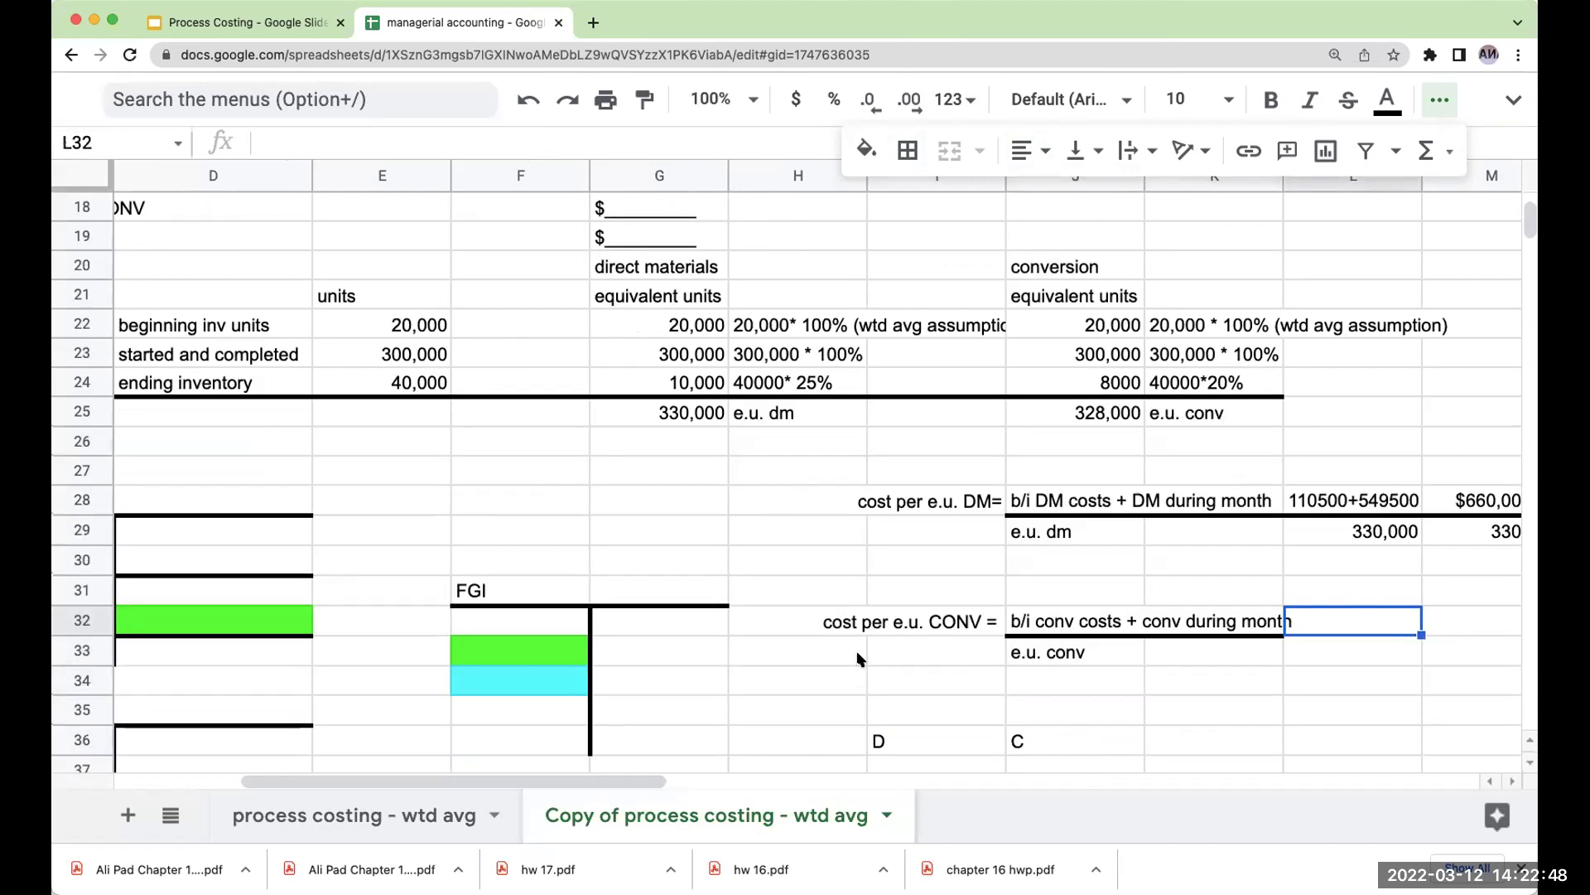
{"action": "left_click", "coordinate": [1382, 645]}
{"action": "type", "text": "+"}
{"action": "key", "text": "Left"}
{"action": "key", "text": "Left"}
{"action": "key", "text": "Up"}
{"action": "key", "text": "Up"}
{"action": "key", "text": "Up"}
{"action": "key", "text": "Up"}
{"action": "key", "text": "Up"}
{"action": "key", "text": "Up"}
{"action": "key", "text": "Up"}
{"action": "key", "text": "Up"}
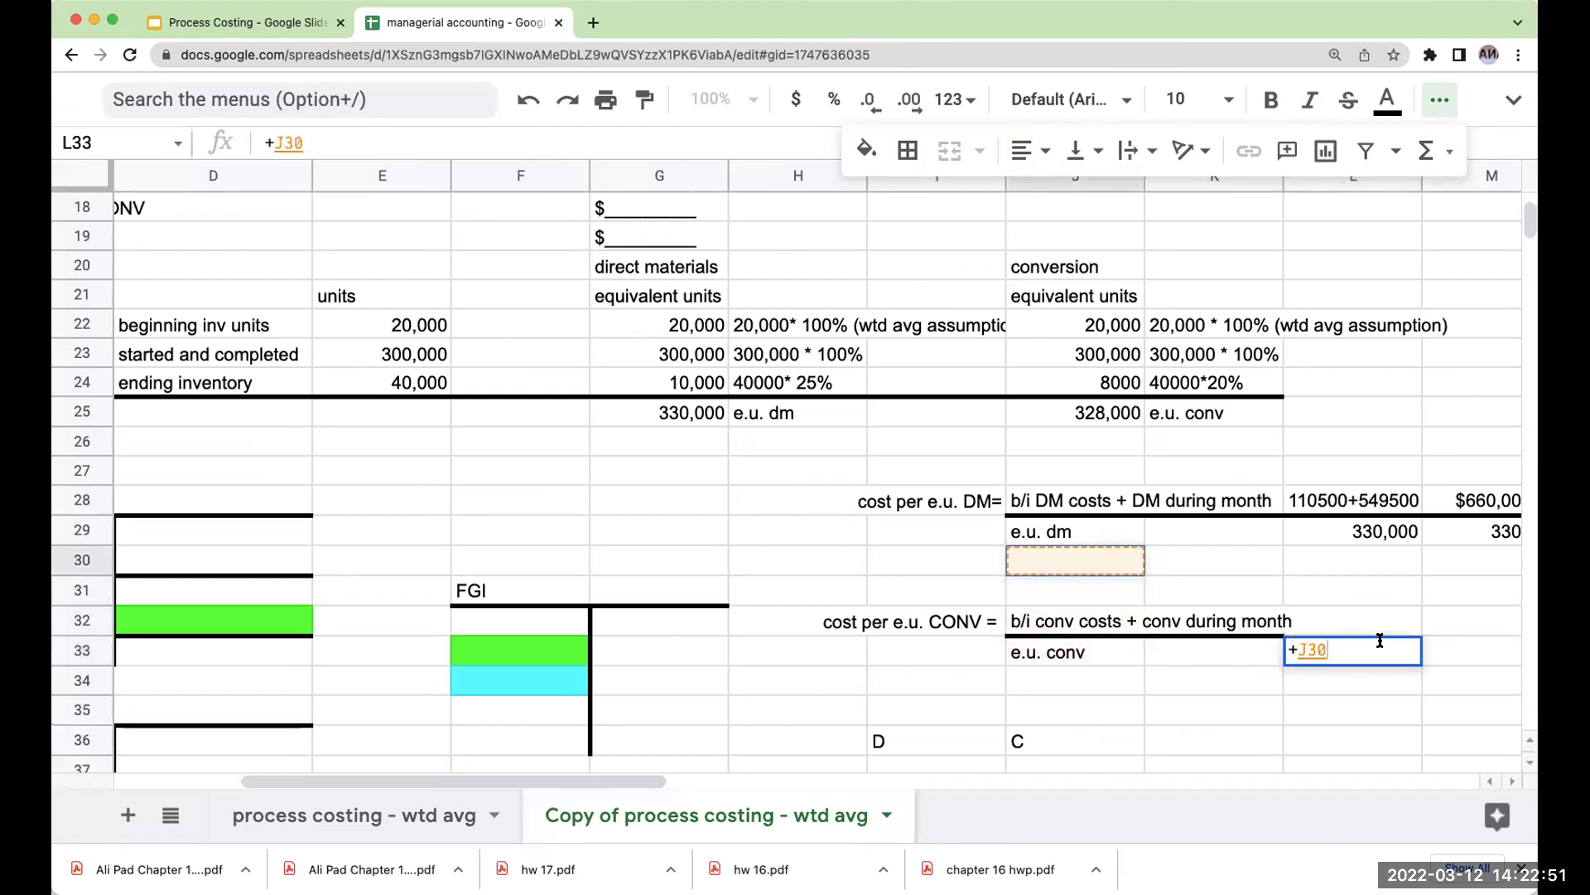
{"action": "key", "text": "Return"}
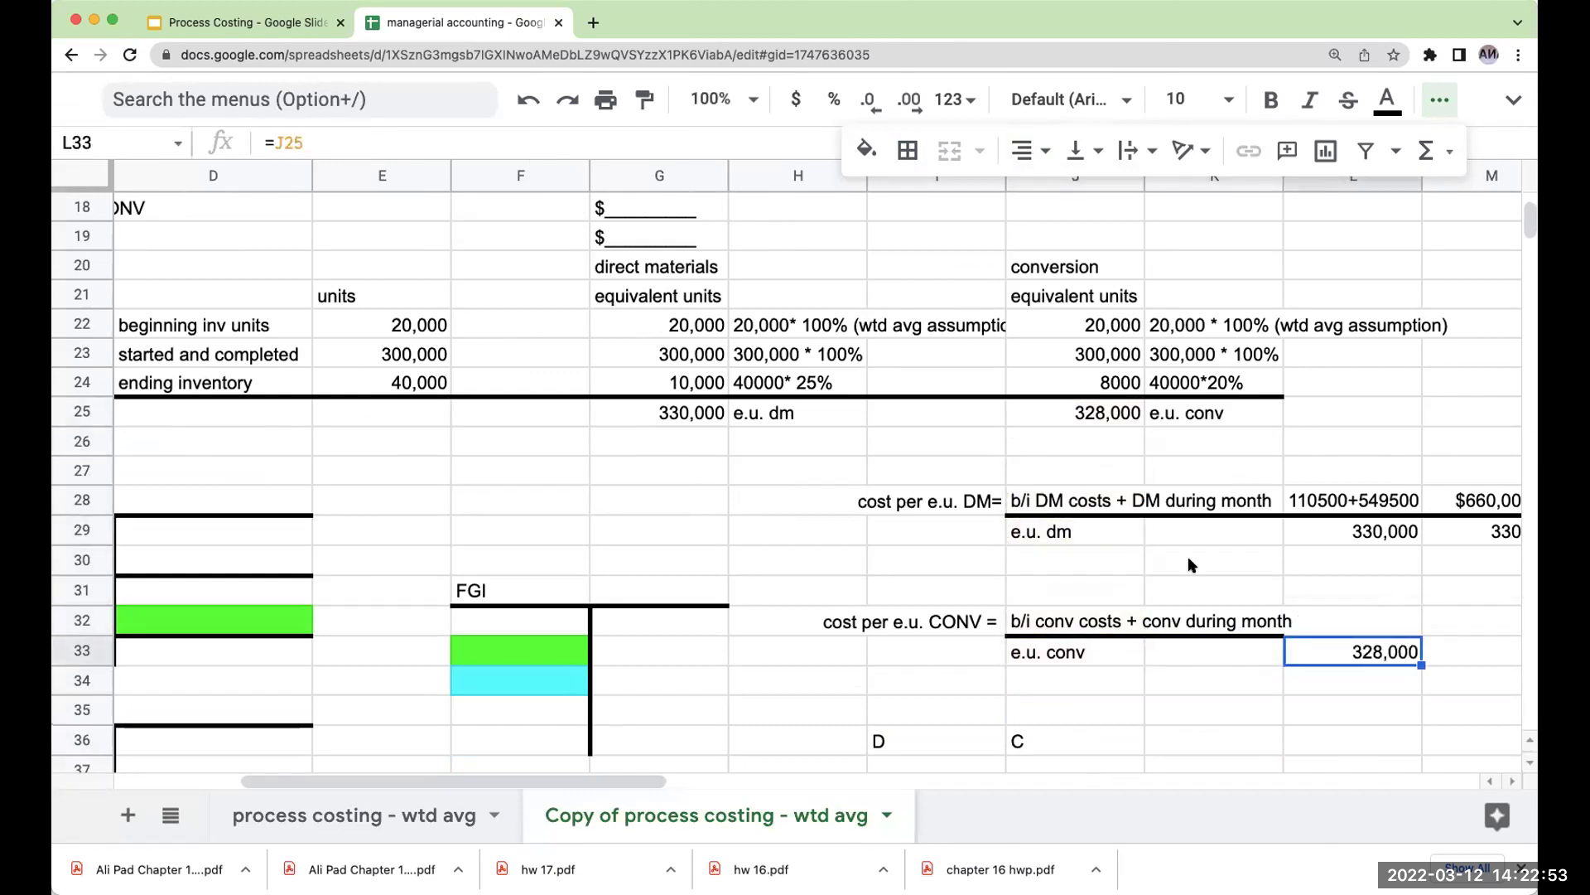
{"action": "left_click", "coordinate": [908, 150]}
{"action": "left_click", "coordinate": [956, 246]}
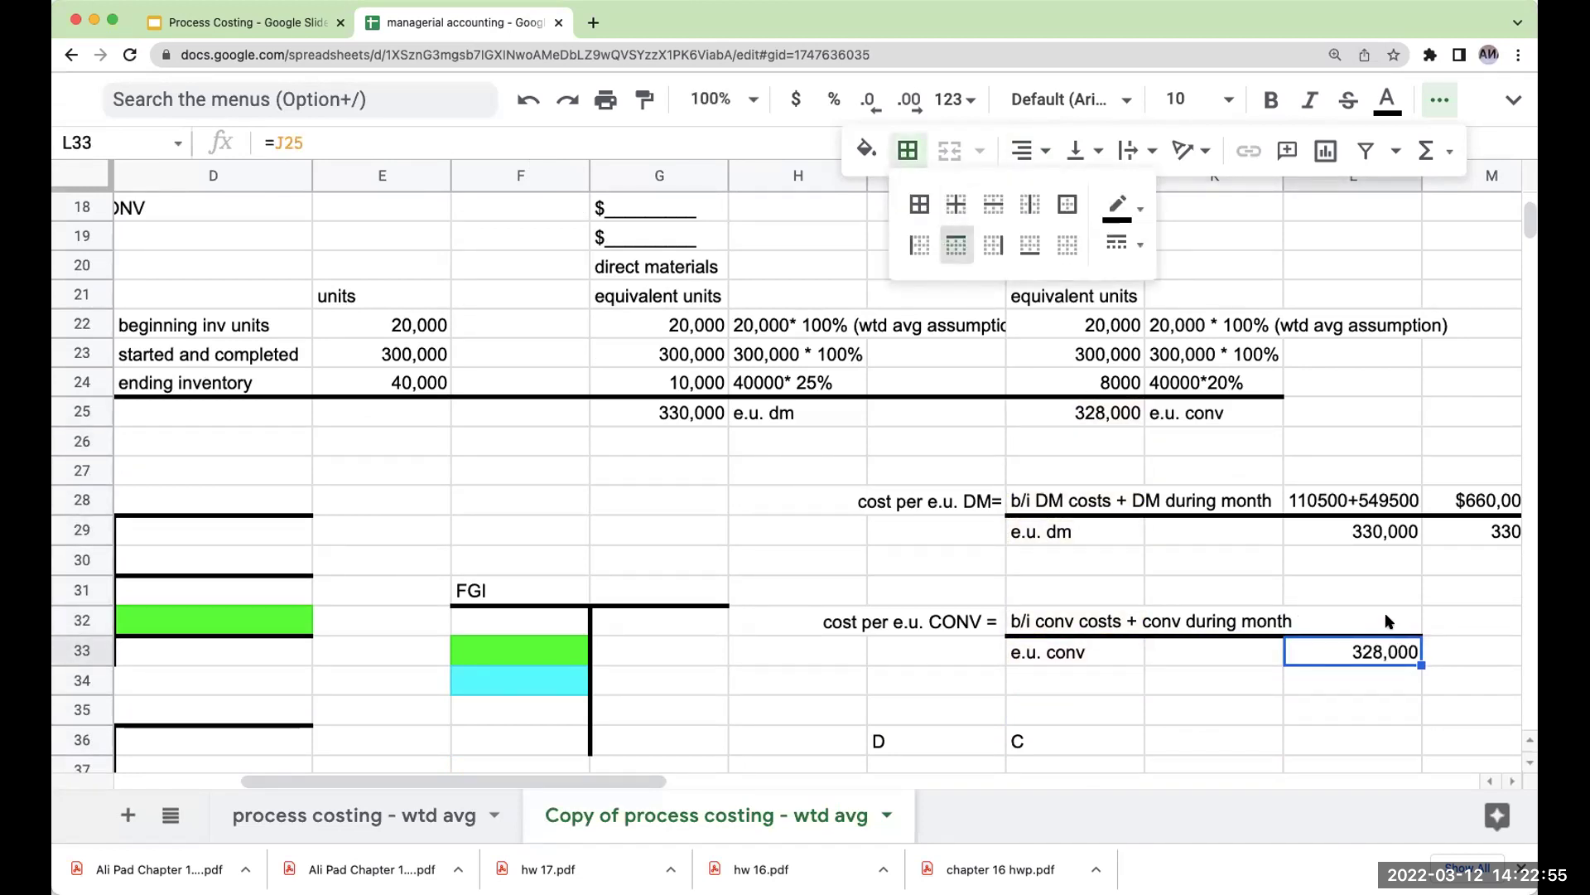
{"action": "left_click", "coordinate": [1385, 617]}
{"action": "scroll", "coordinate": [336, 734], "scroll_direction": "down", "scroll_amount": 3}
Complete the conversion cost sum in L32 as 107400+483000.
{"action": "left_click_drag", "start_coordinate": [436, 789], "coordinate": [406, 782]}
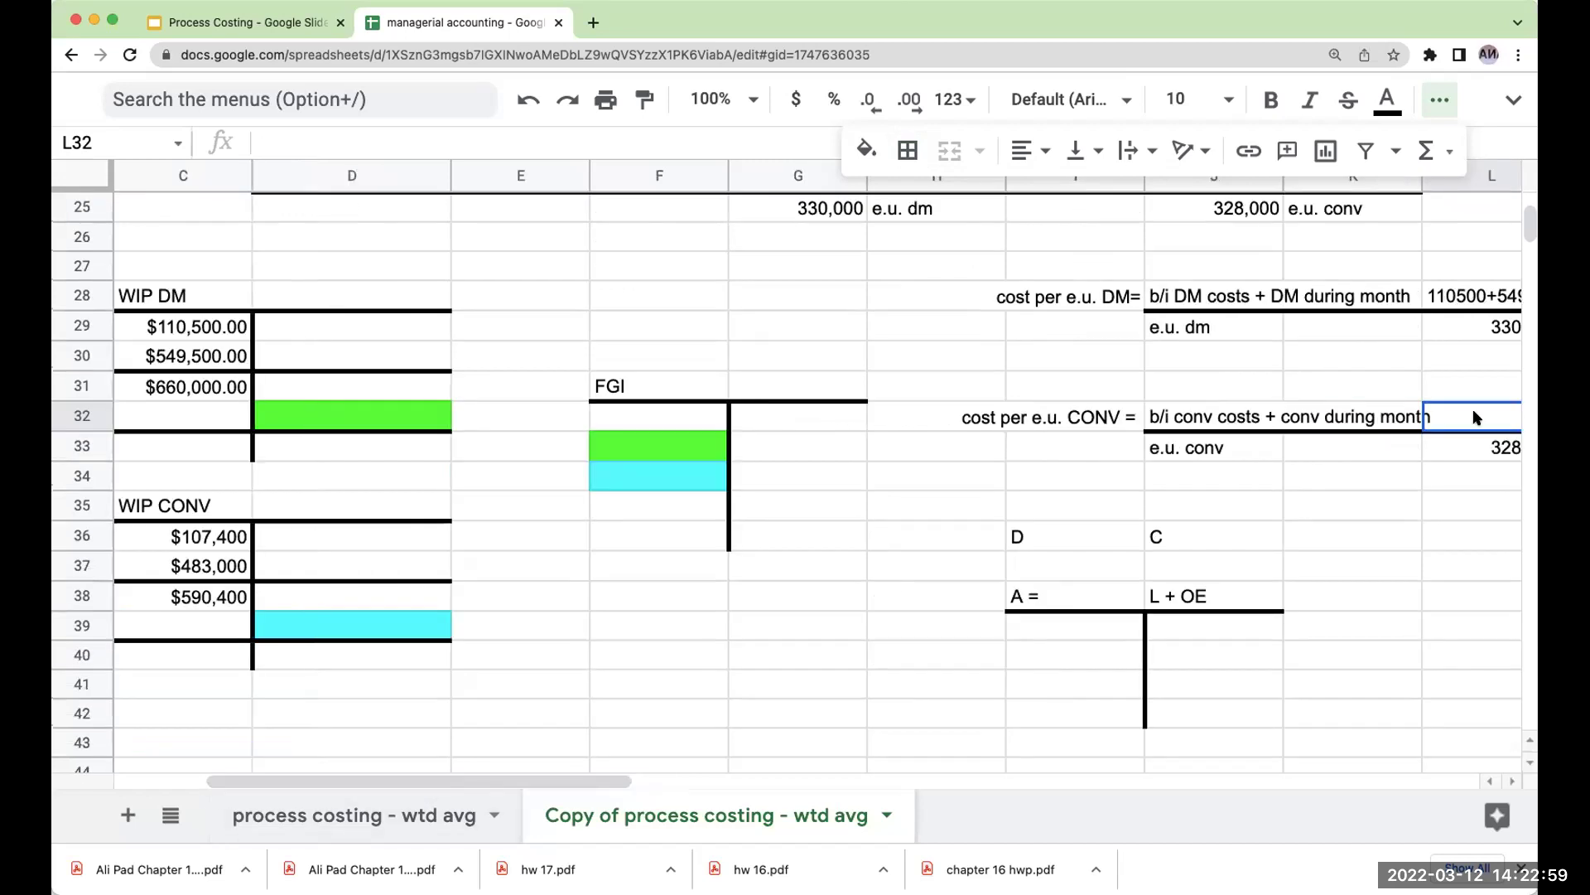
{"action": "type", "text": "107400+"}
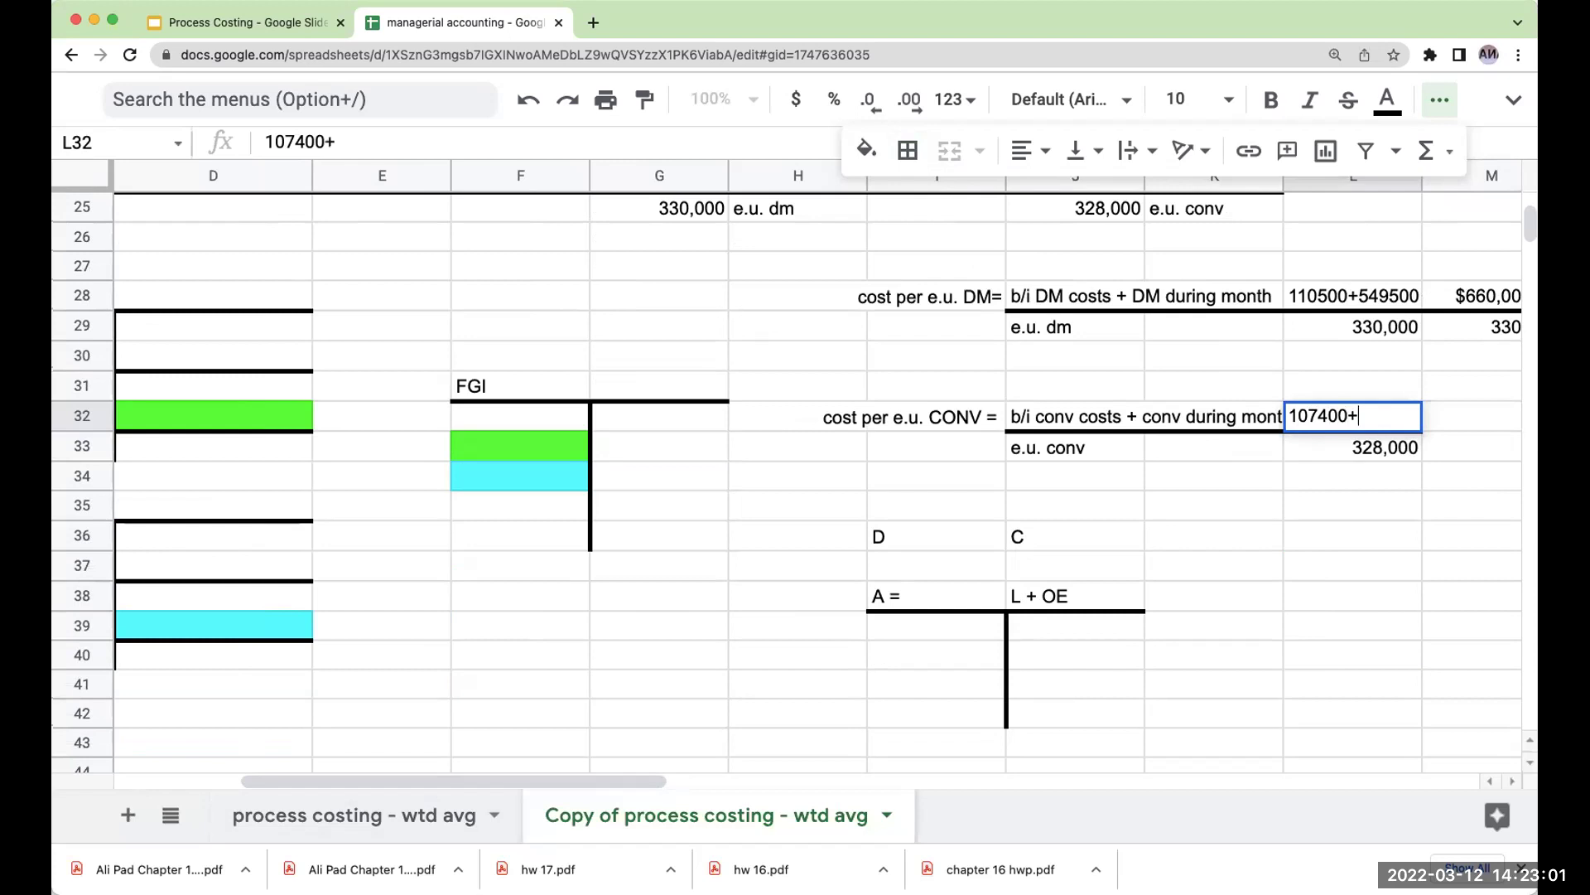
{"action": "left_click_drag", "start_coordinate": [544, 779], "coordinate": [455, 779]}
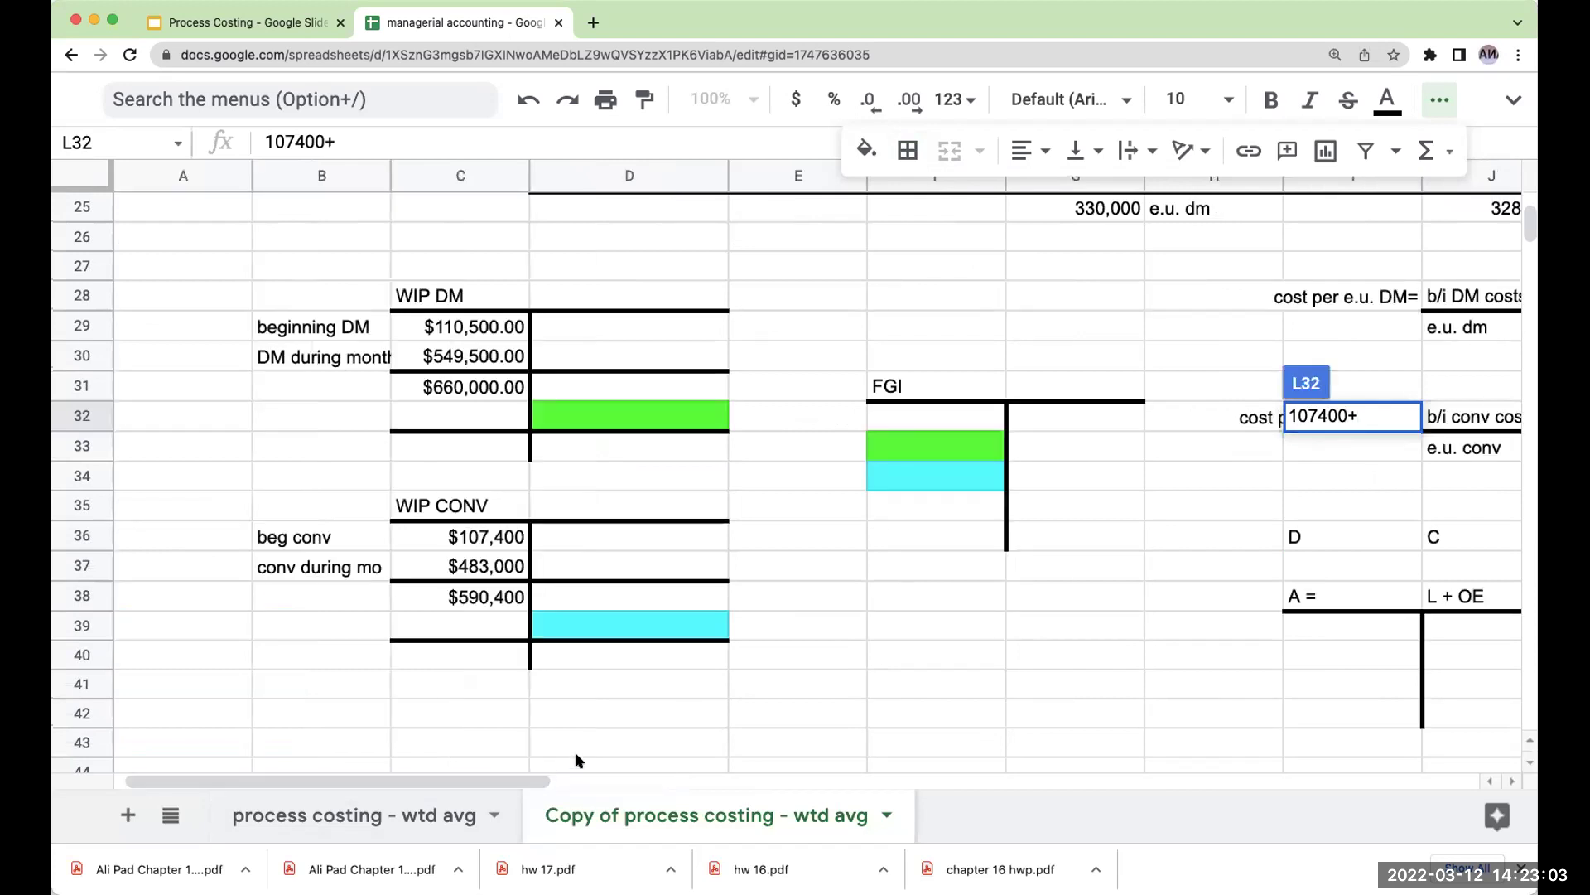
{"action": "type", "text": "+483000"}
{"action": "key", "text": "Tab"}
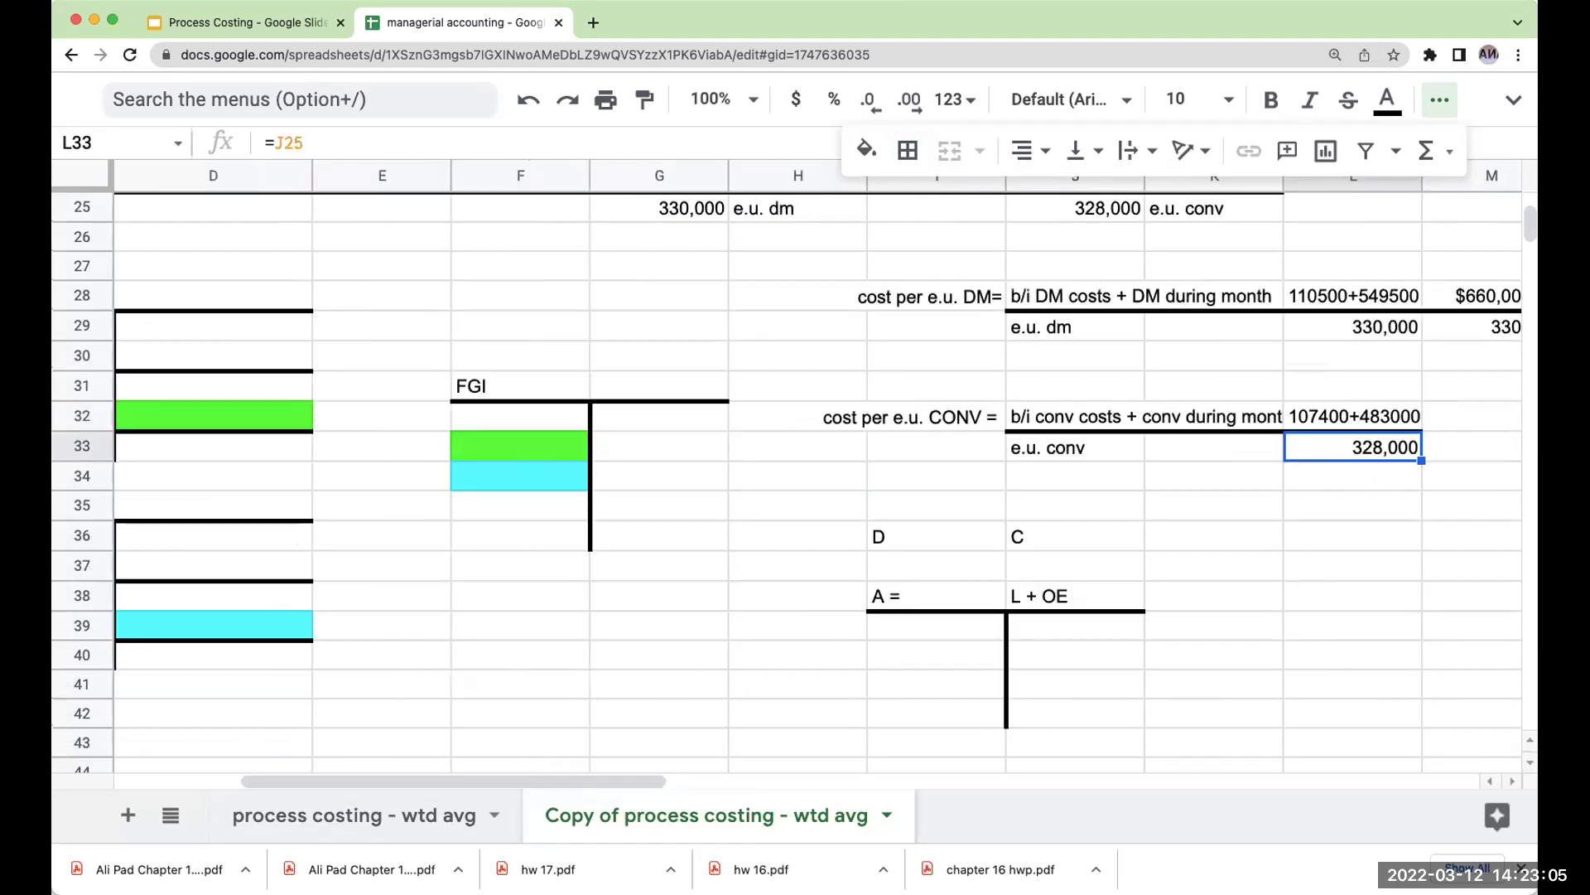
Set M32 to +C38 to bring in the $590,400 conversion total.
{"action": "type", "text": "+"}
{"action": "key", "text": "Left"}
{"action": "key", "text": "Left"}
{"action": "key", "text": "Left"}
{"action": "key", "text": "Down"}
{"action": "key", "text": "Down"}
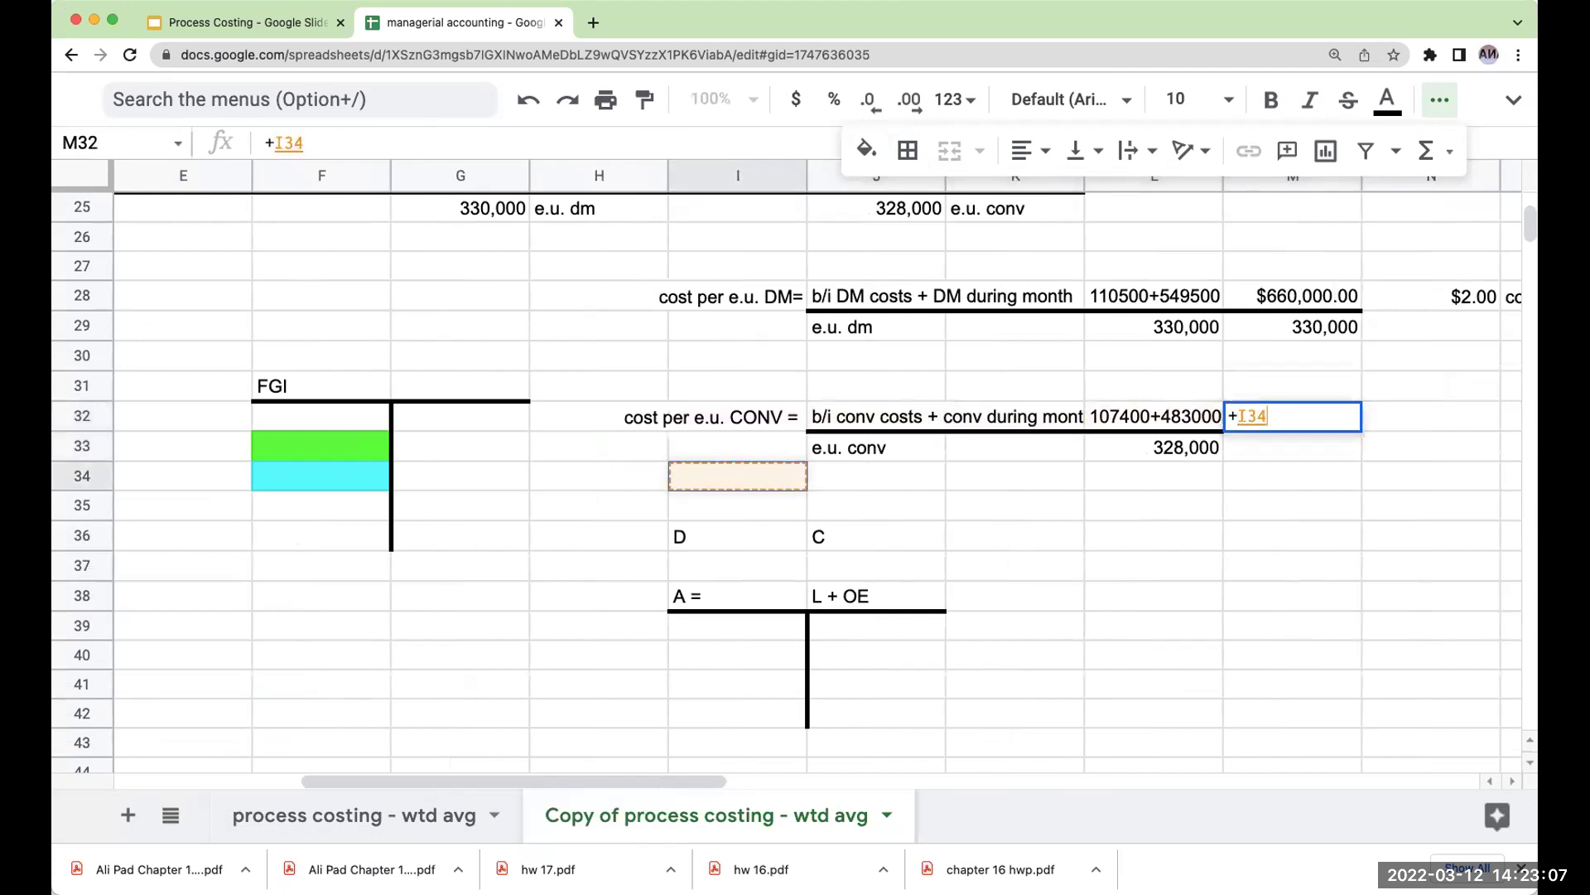
{"action": "key", "text": "Down"}
{"action": "key", "text": "Left"}
{"action": "key", "text": "Left"}
{"action": "key", "text": "Left"}
{"action": "key", "text": "Left"}
{"action": "key", "text": "Left"}
{"action": "key", "text": "Left"}
{"action": "key", "text": "Down"}
{"action": "key", "text": "Down"}
{"action": "key", "text": "Down"}
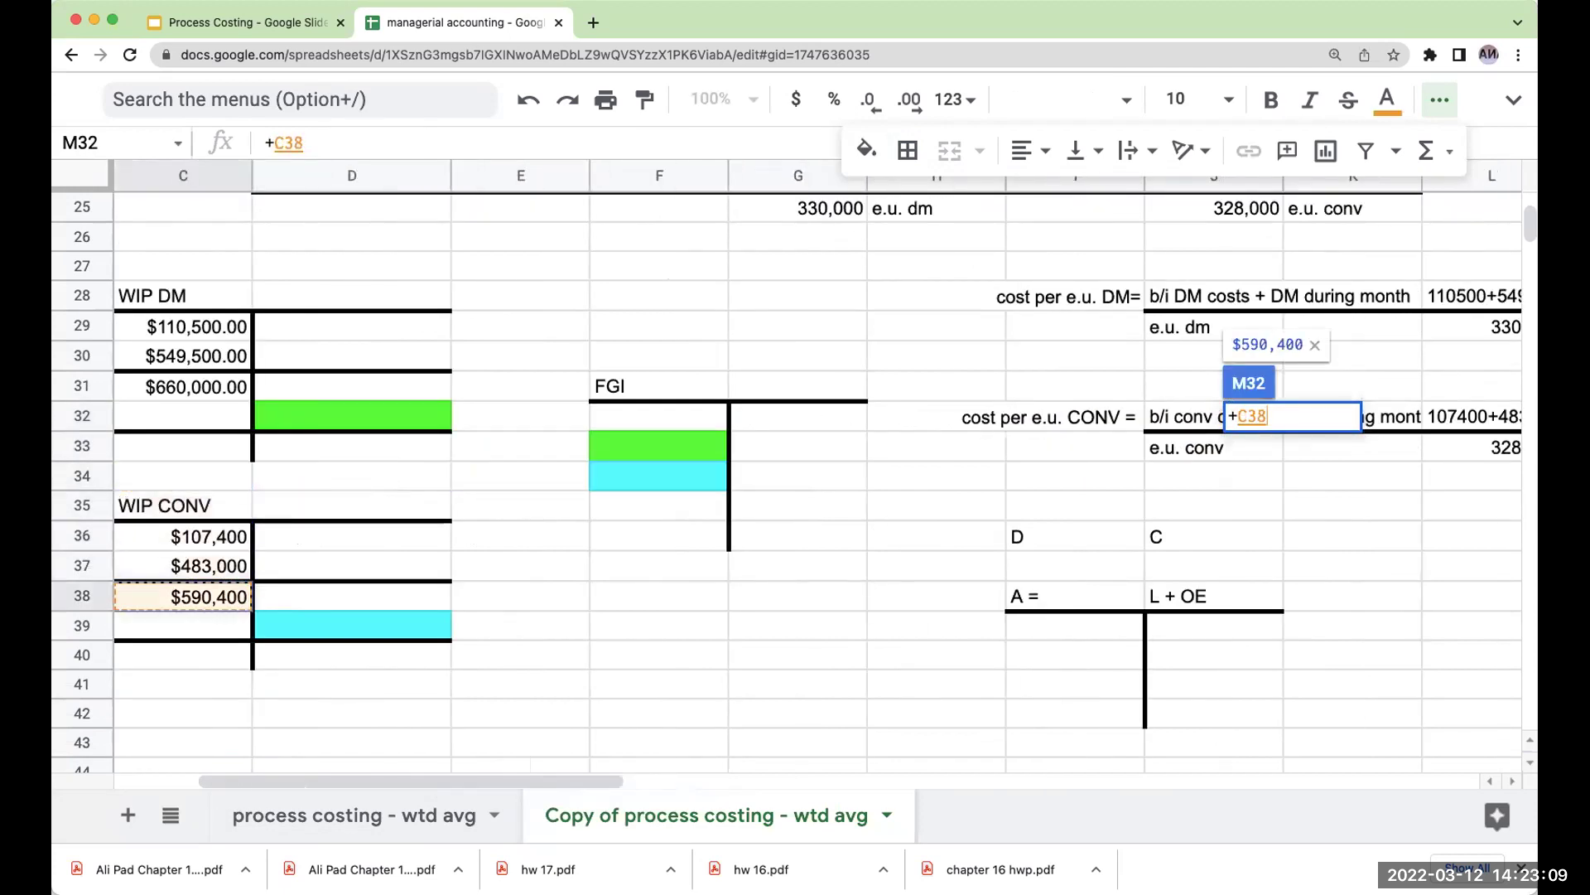
{"action": "key", "text": "Return"}
{"action": "key", "text": "Up"}
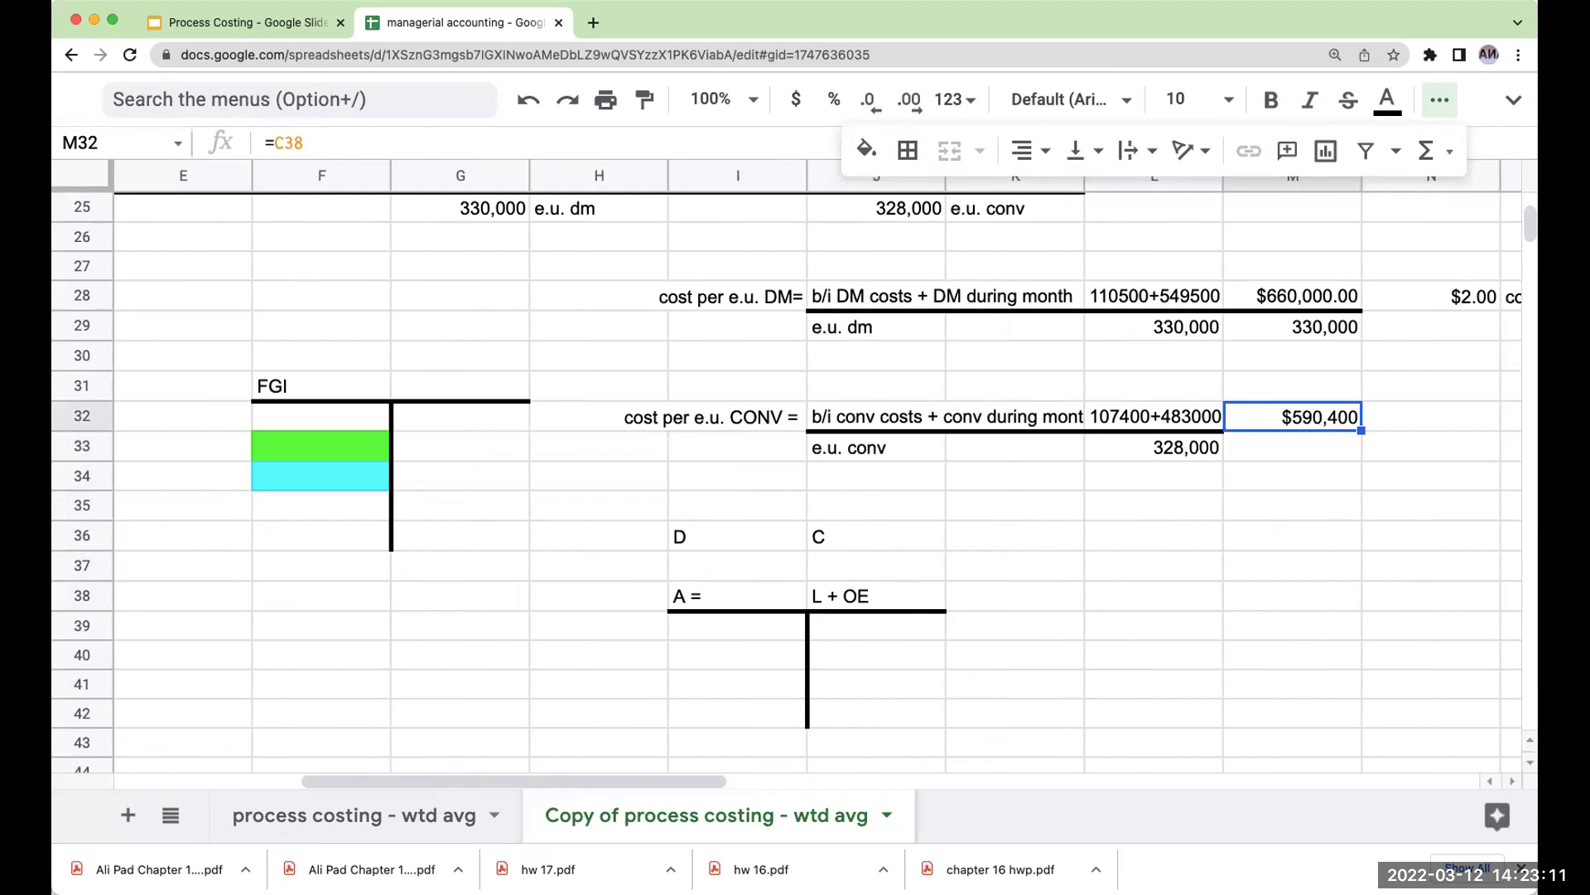
Set M33 to =L33 to show the 328,000 equivalent units.
{"action": "key", "text": "Down"}
{"action": "type", "text": "="}
{"action": "key", "text": "Left"}
{"action": "key", "text": "Return"}
{"action": "key", "text": "Up"}
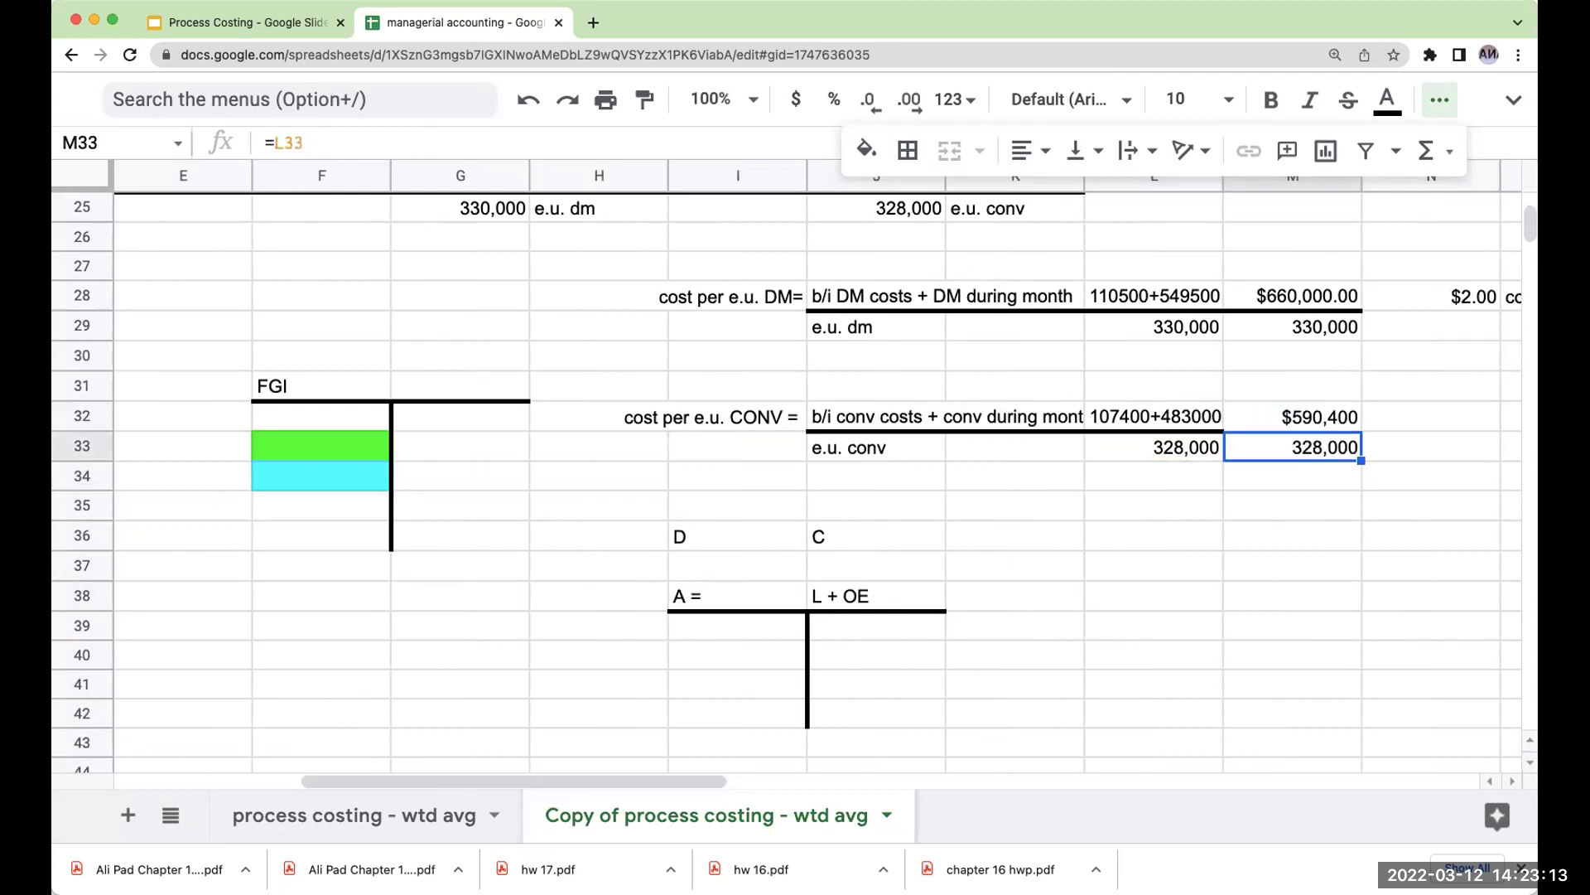
Enter =M32/M33 in N32 and format it as currency, showing $1.80.
{"action": "left_click", "coordinate": [1431, 416]}
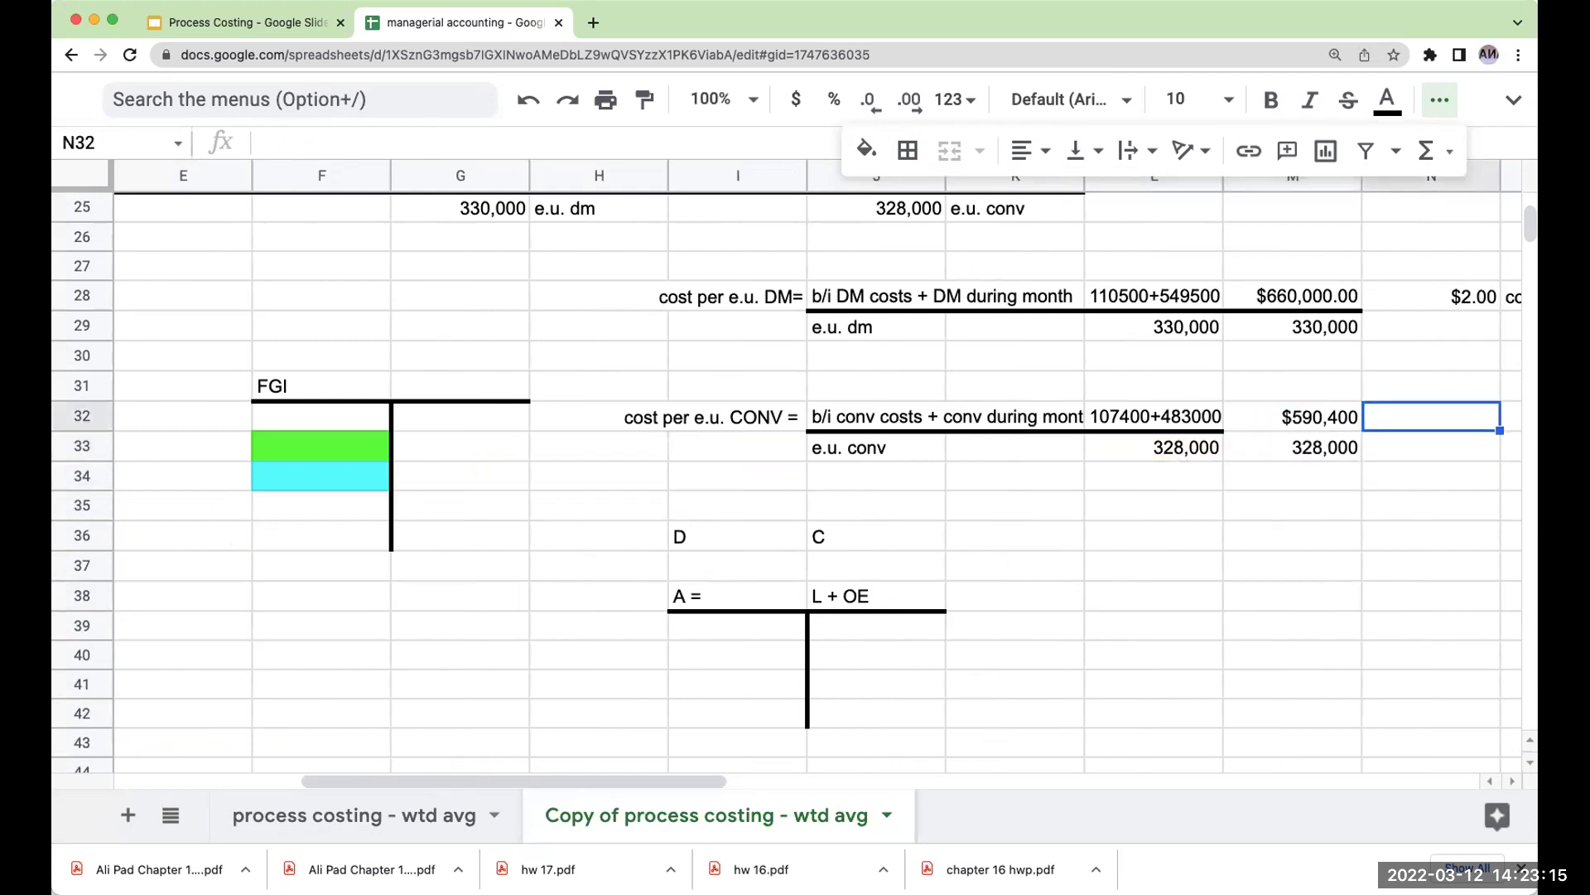
{"action": "type", "text": "="}
{"action": "key", "text": "Left"}
{"action": "type", "text": "/"}
{"action": "key", "text": "Left"}
{"action": "key", "text": "Down"}
{"action": "key", "text": "Return"}
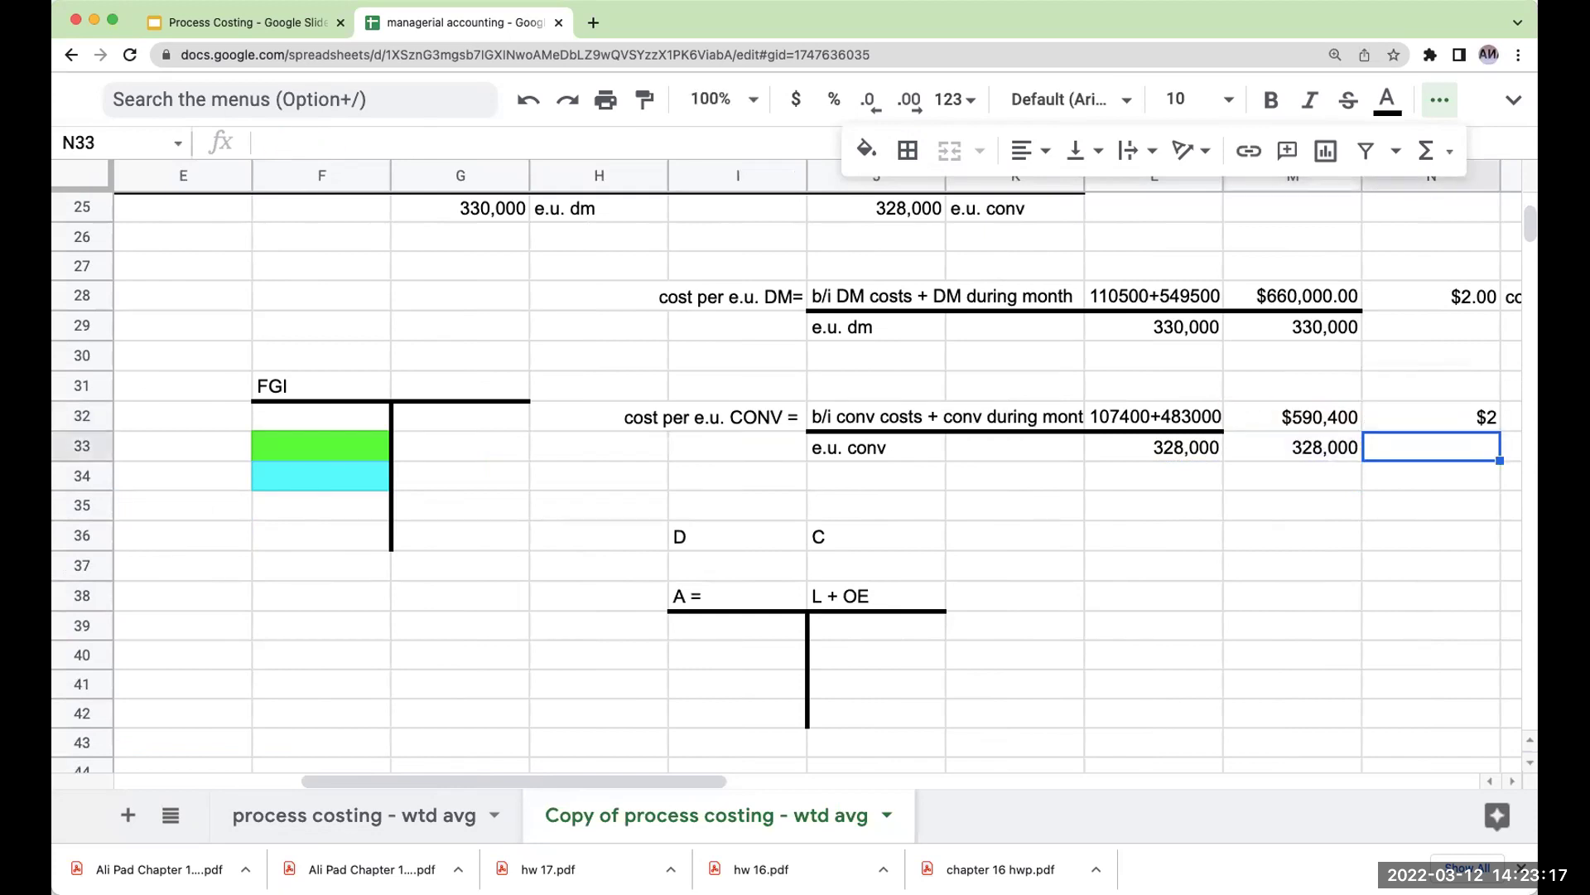
{"action": "key", "text": "Up"}
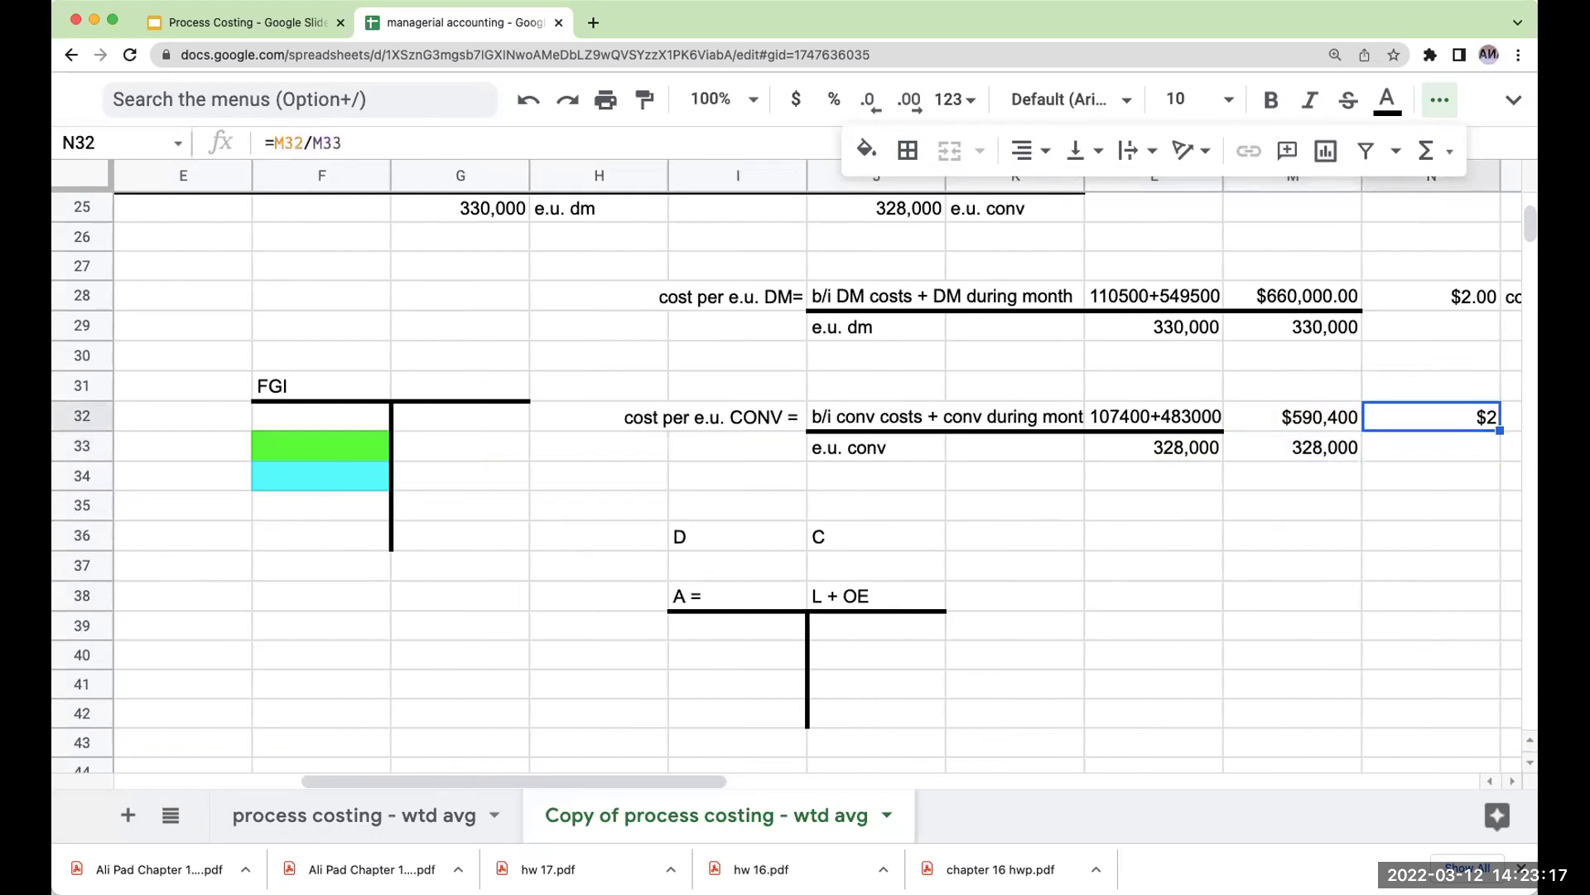
{"action": "left_click", "coordinate": [908, 102]}
{"action": "left_click", "coordinate": [909, 103]}
{"action": "left_click", "coordinate": [908, 103]}
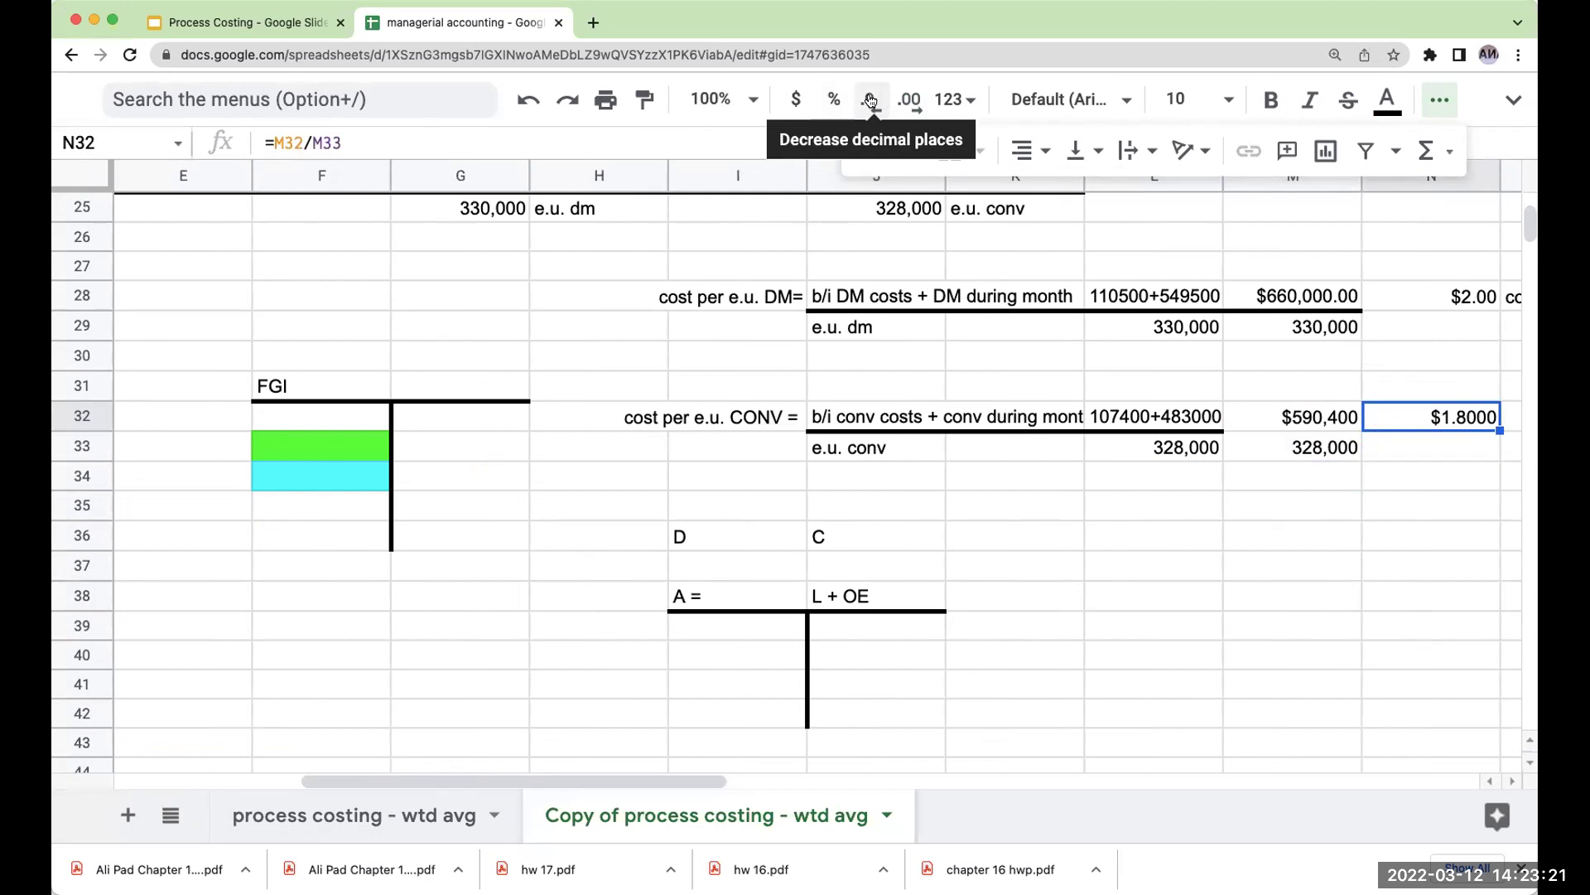
{"action": "left_click", "coordinate": [868, 118]}
{"action": "left_click", "coordinate": [867, 118]}
Add a top border to M33 to extend the division line under $590,400.
{"action": "left_click", "coordinate": [1336, 450]}
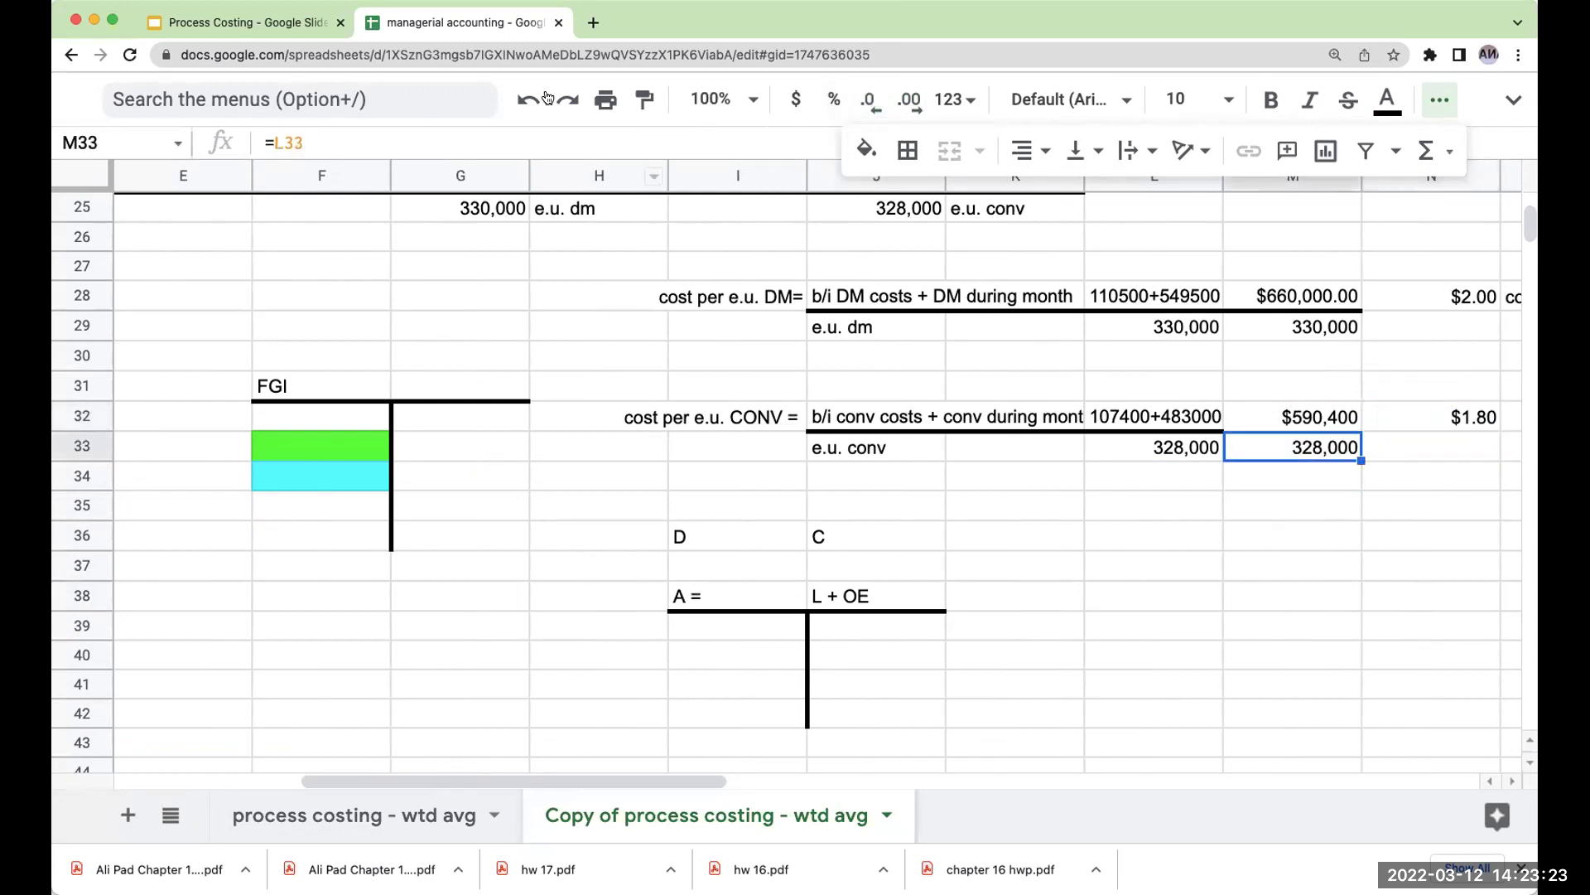
{"action": "left_click", "coordinate": [908, 150]}
{"action": "left_click", "coordinate": [956, 245]}
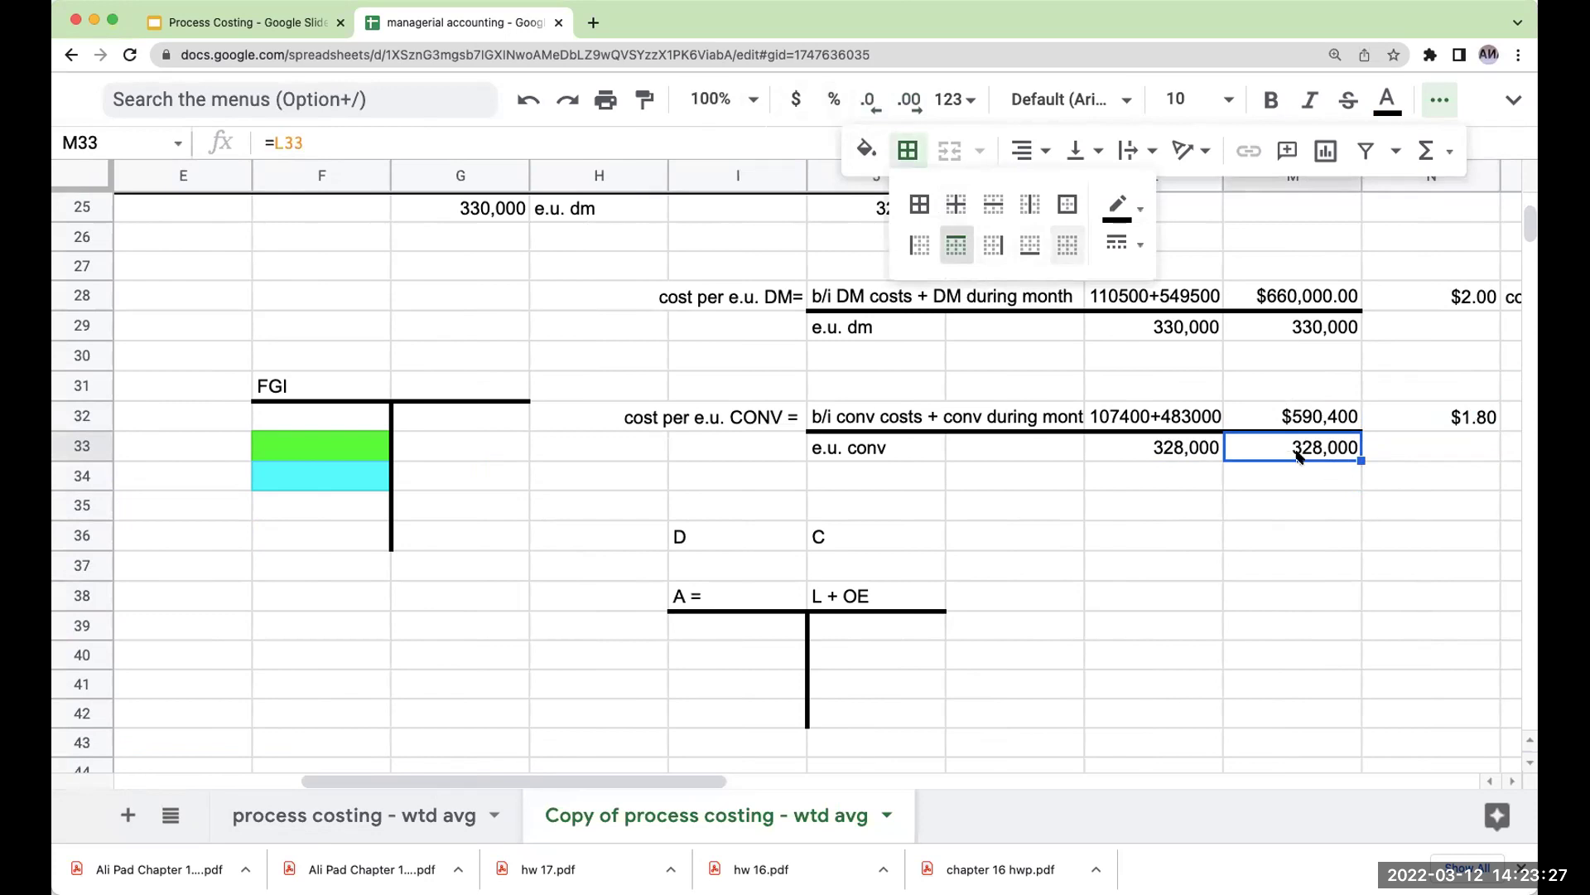
{"action": "left_click", "coordinate": [1330, 476]}
Label O32 'cost per e.u. conversion'.
{"action": "left_click", "coordinate": [1504, 450]}
{"action": "left_click", "coordinate": [1504, 422]}
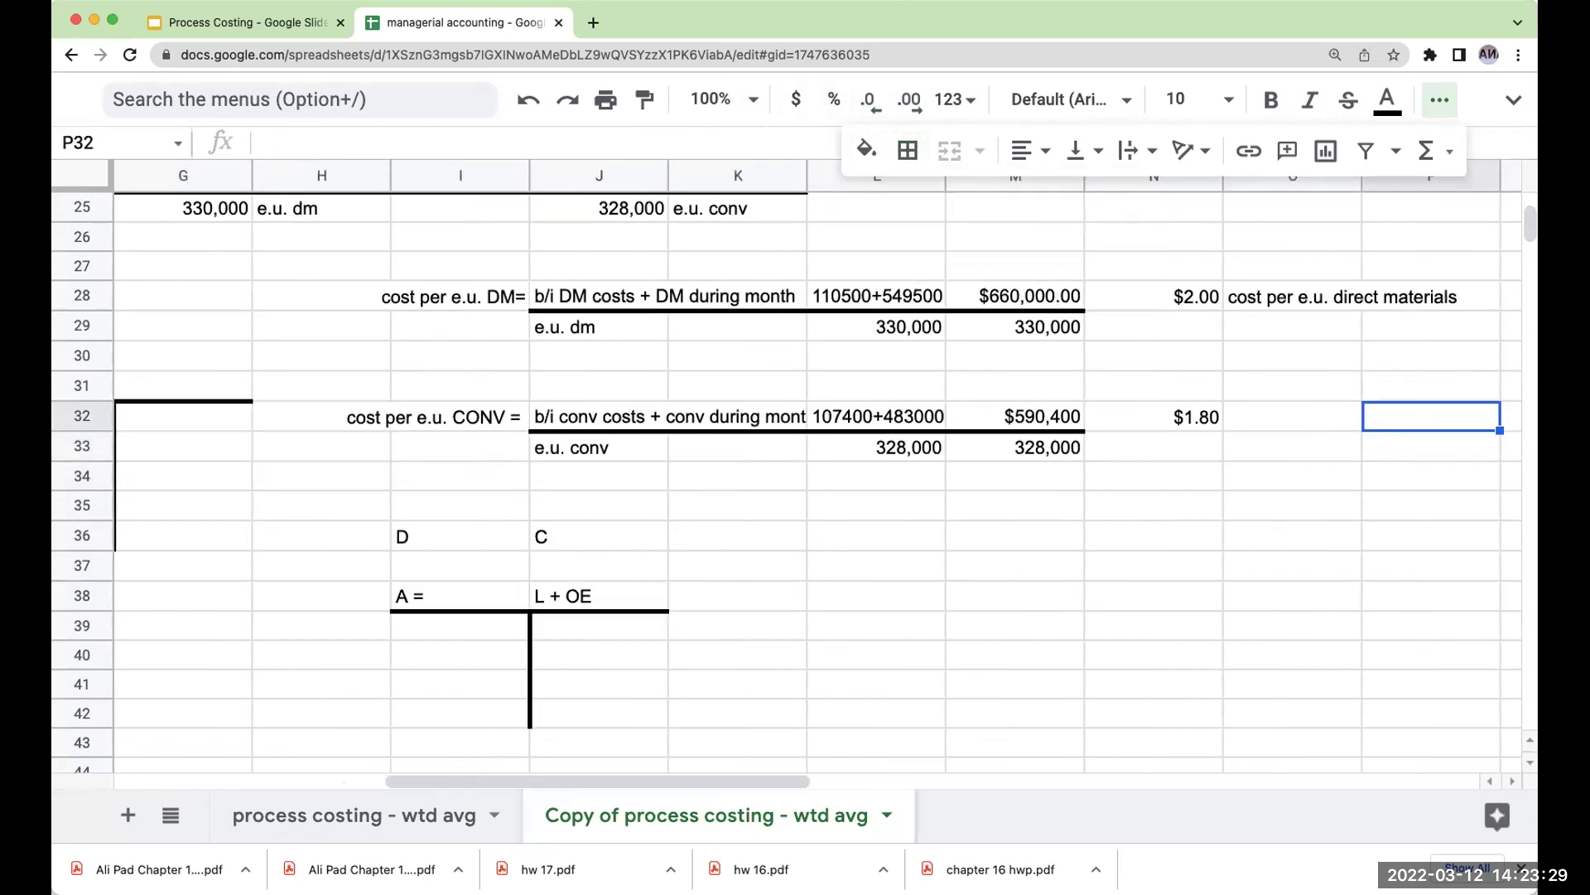
{"action": "type", "text": "cost per e.u. conversion"}
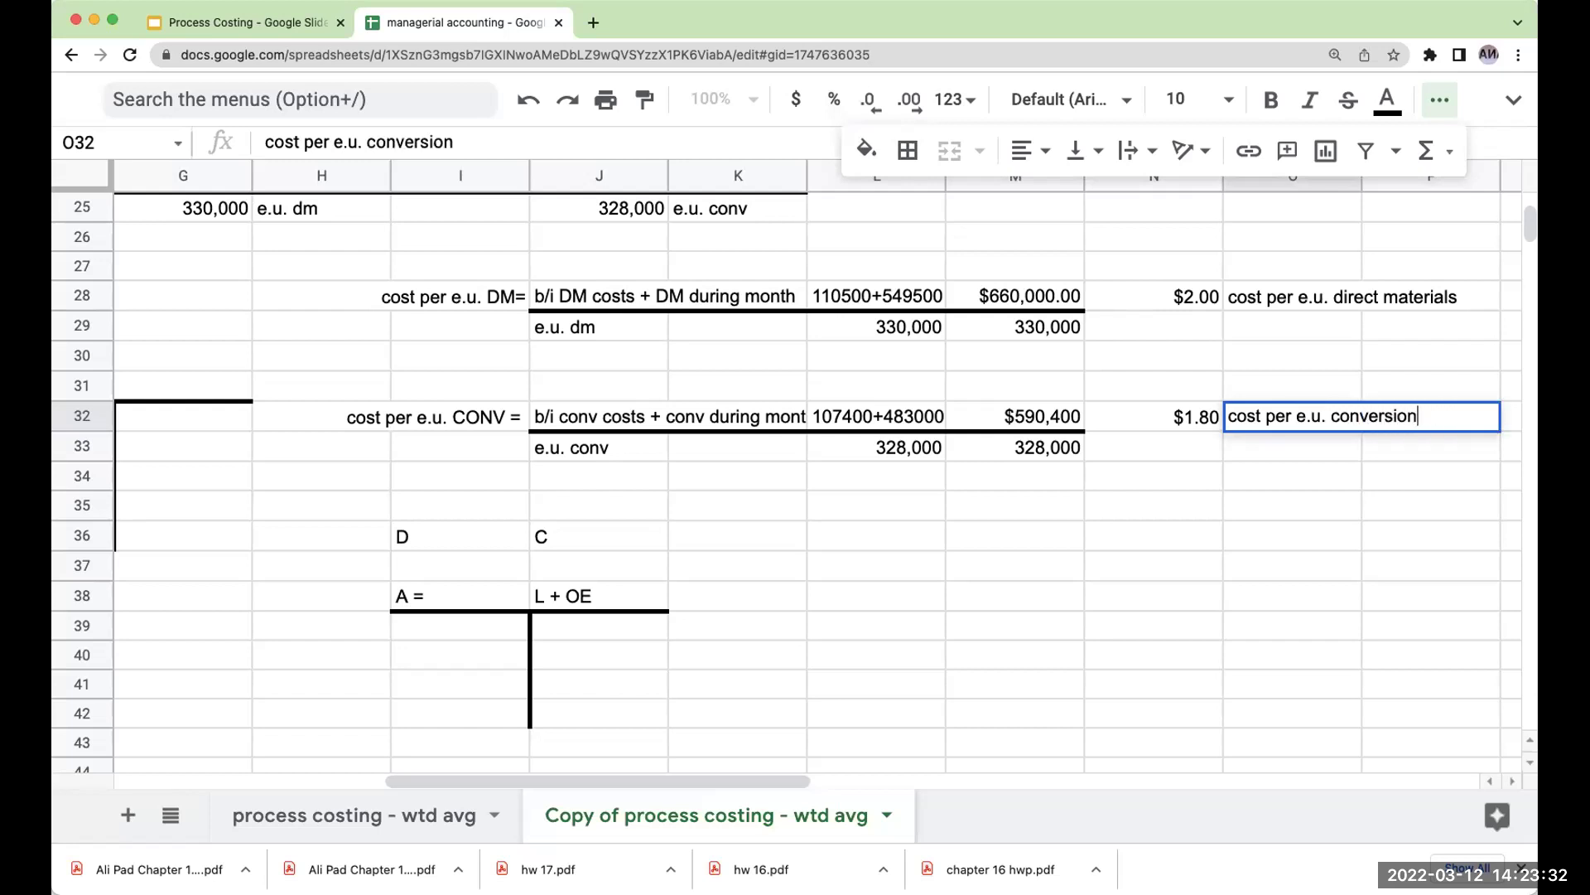
{"action": "key", "text": "Return"}
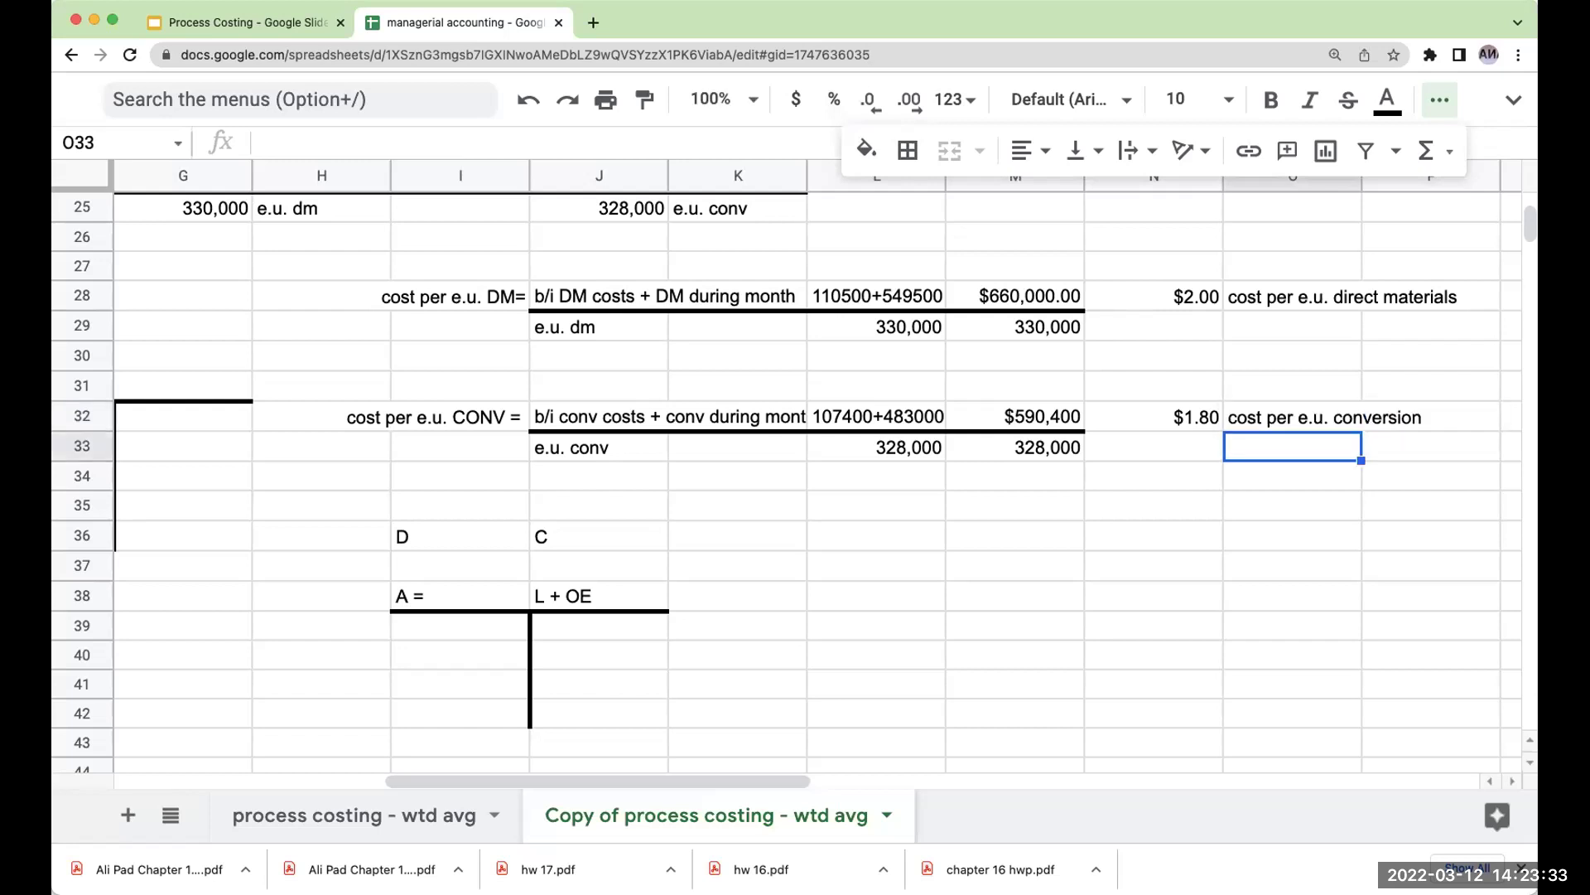
{"action": "left_click", "coordinate": [883, 417]}
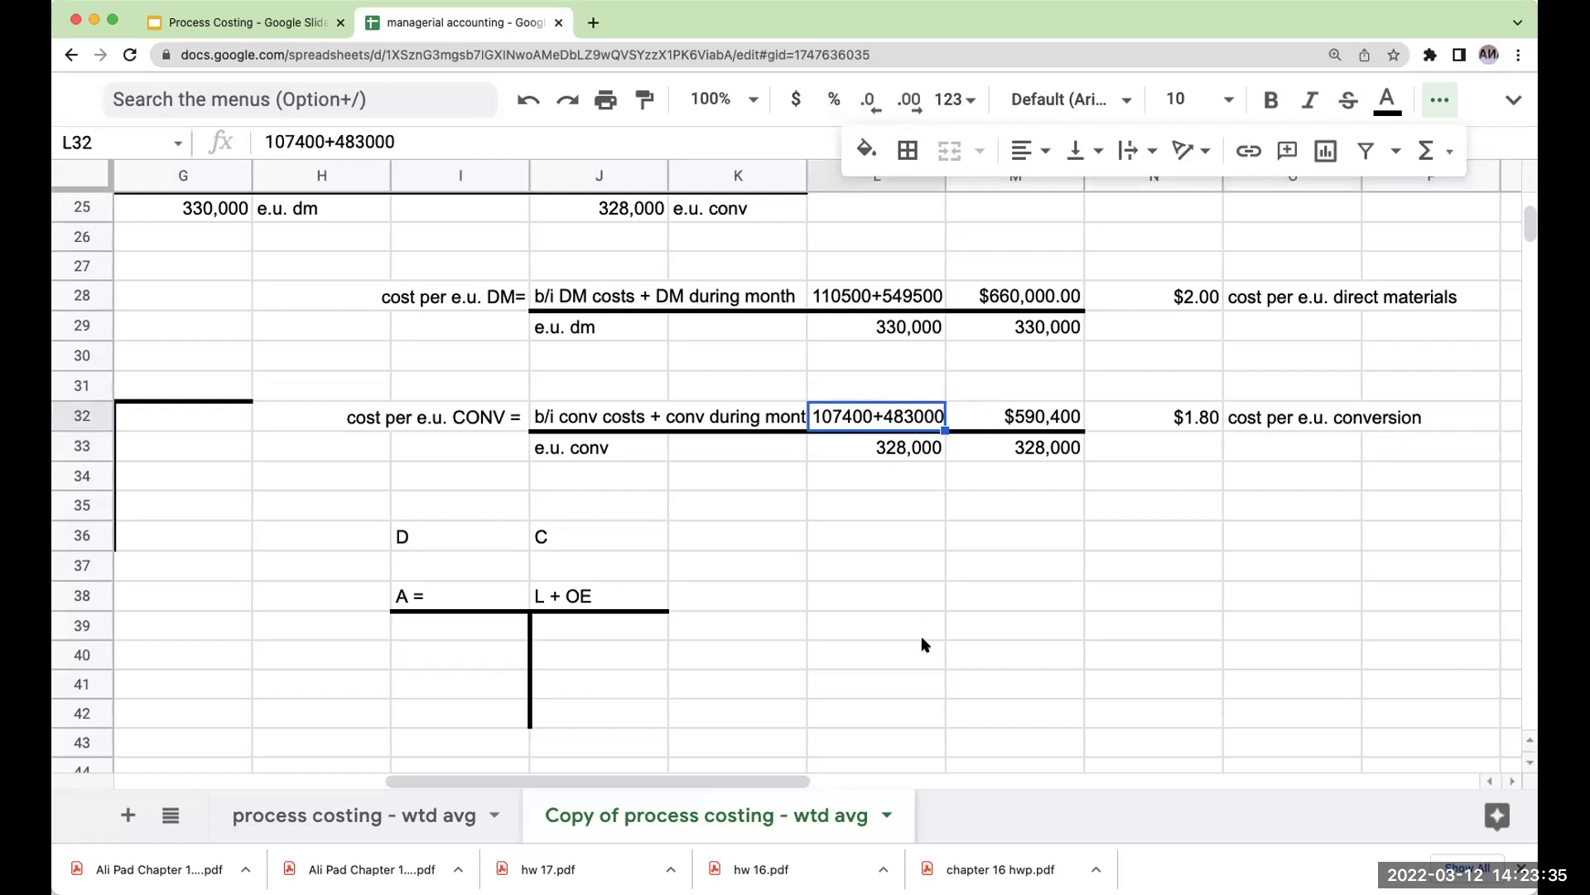
{"action": "scroll", "coordinate": [845, 712], "scroll_direction": "left", "scroll_amount": 5}
{"action": "scroll", "coordinate": [841, 580], "scroll_direction": "up", "scroll_amount": 5}
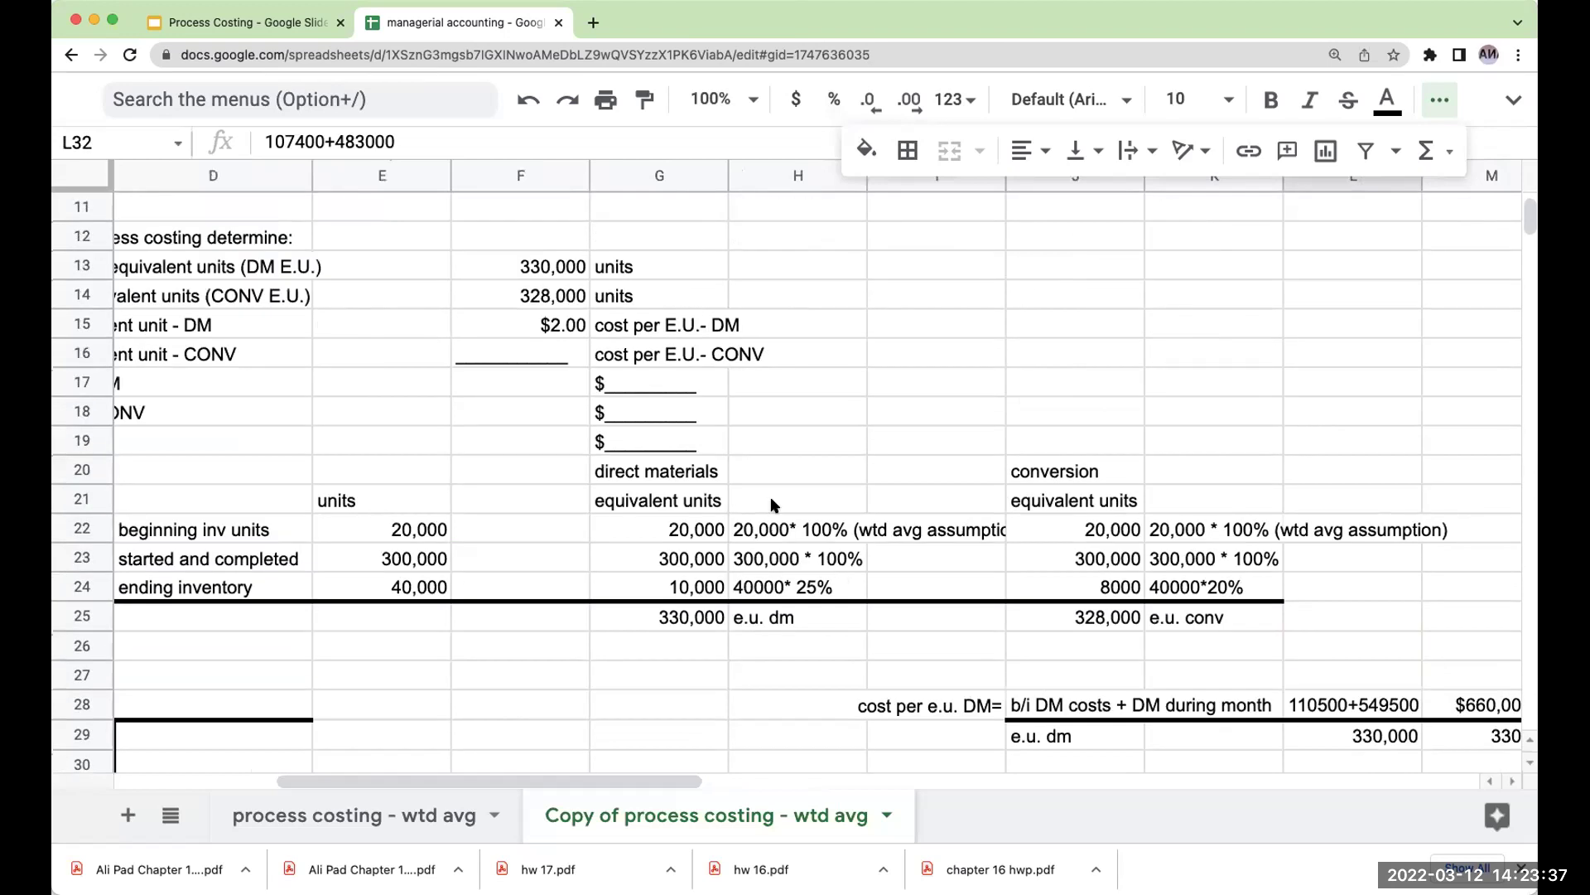
{"action": "left_click", "coordinate": [780, 532]}
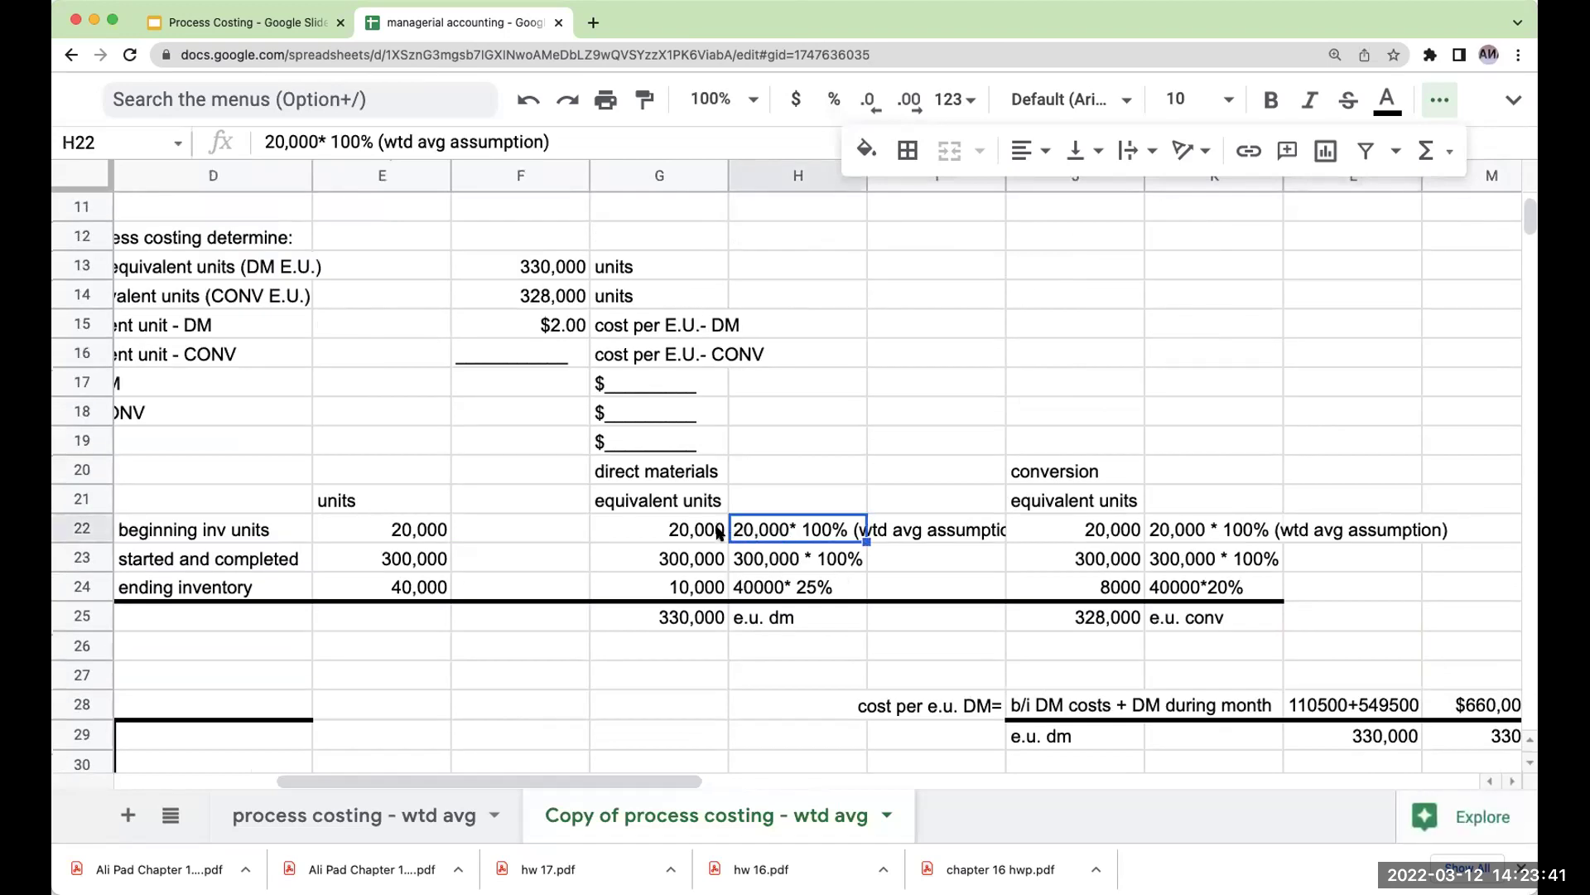
{"action": "scroll", "coordinate": [739, 523], "scroll_direction": "up", "scroll_amount": 5}
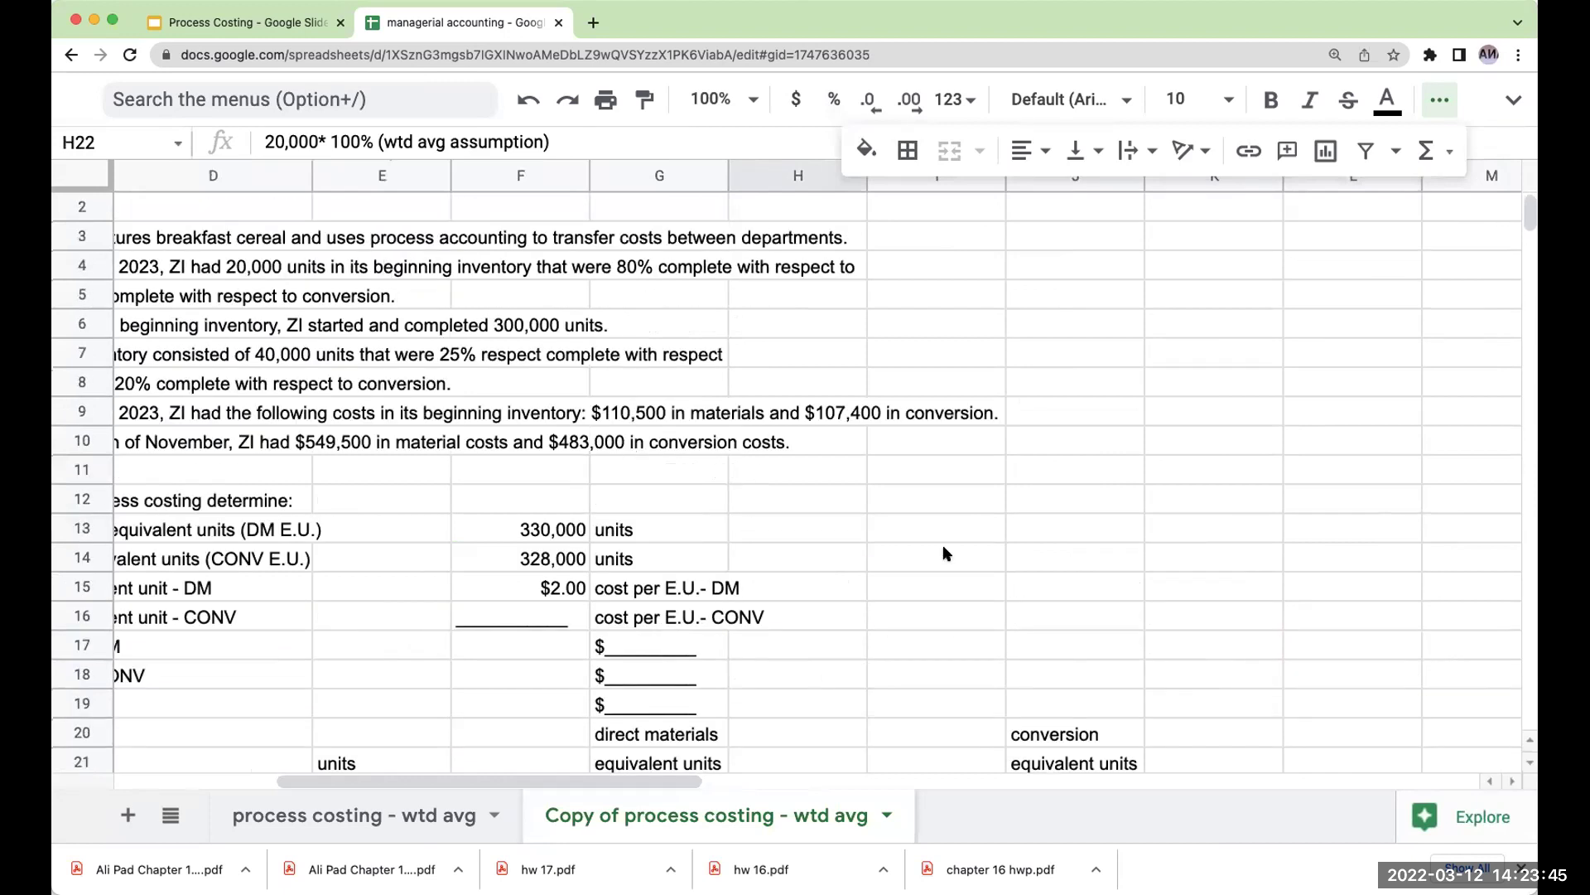
{"action": "scroll", "coordinate": [947, 553], "scroll_direction": "down", "scroll_amount": 6}
{"action": "left_click", "coordinate": [1069, 617]}
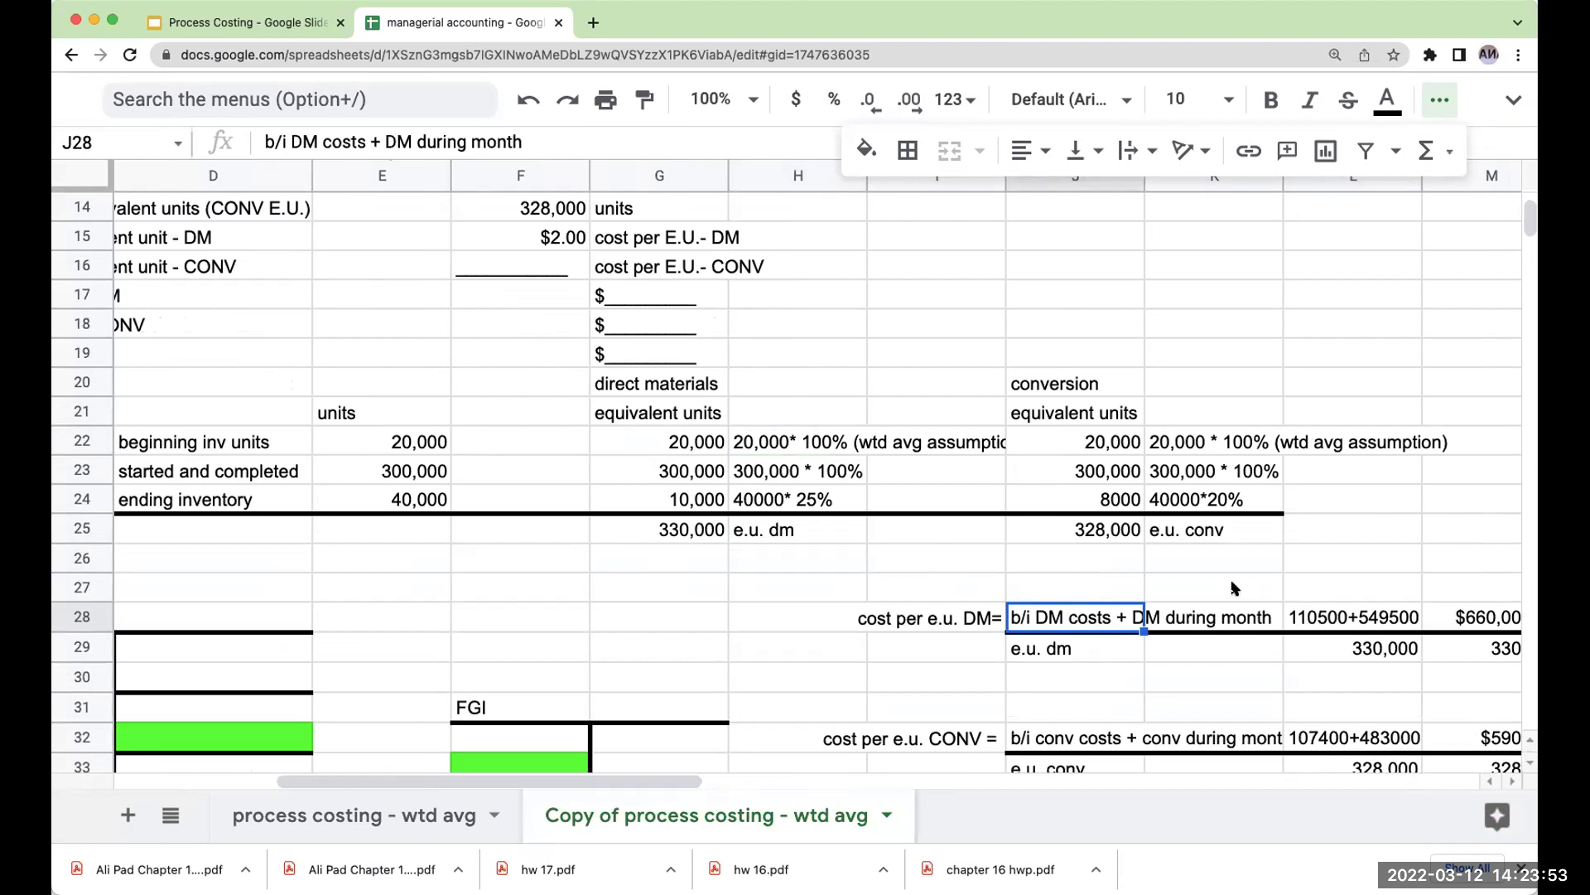
{"action": "scroll", "coordinate": [1201, 579], "scroll_direction": "down", "scroll_amount": 2}
{"action": "scroll", "coordinate": [1091, 558], "scroll_direction": "up", "scroll_amount": 4}
Link F16 to N32 with a +N32 formula so the CONV answer shows $1.80.
{"action": "left_click", "coordinate": [516, 329]}
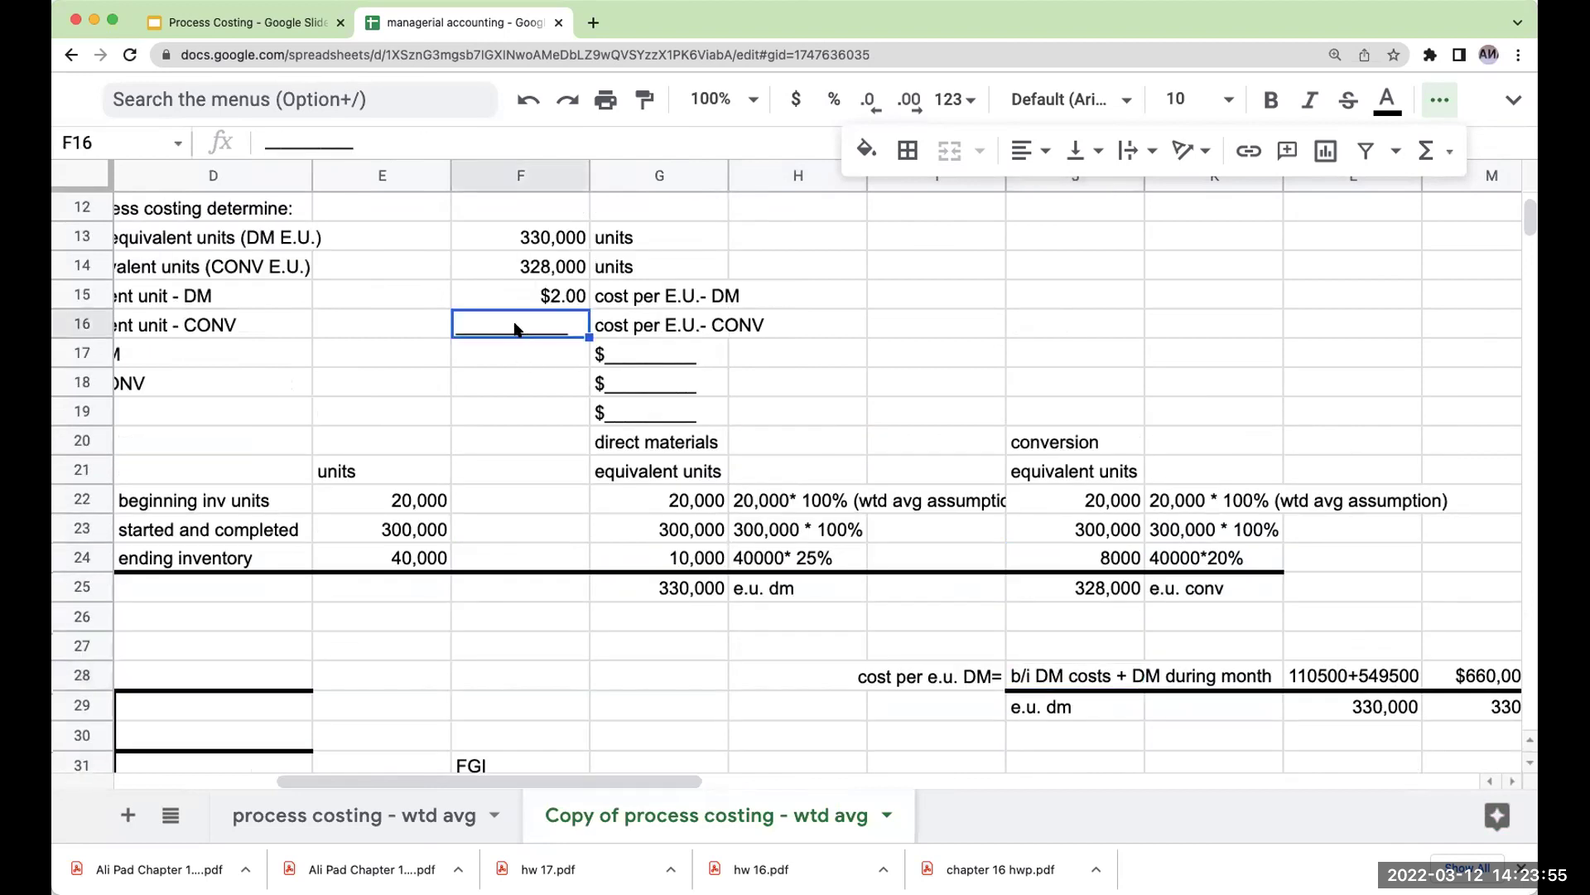
{"action": "type", "text": "+"}
{"action": "left_click_drag", "start_coordinate": [649, 783], "coordinate": [936, 781]}
{"action": "left_click", "coordinate": [650, 675]}
{"action": "scroll", "coordinate": [786, 611], "scroll_direction": "down", "scroll_amount": 2}
{"action": "left_click", "coordinate": [636, 714]}
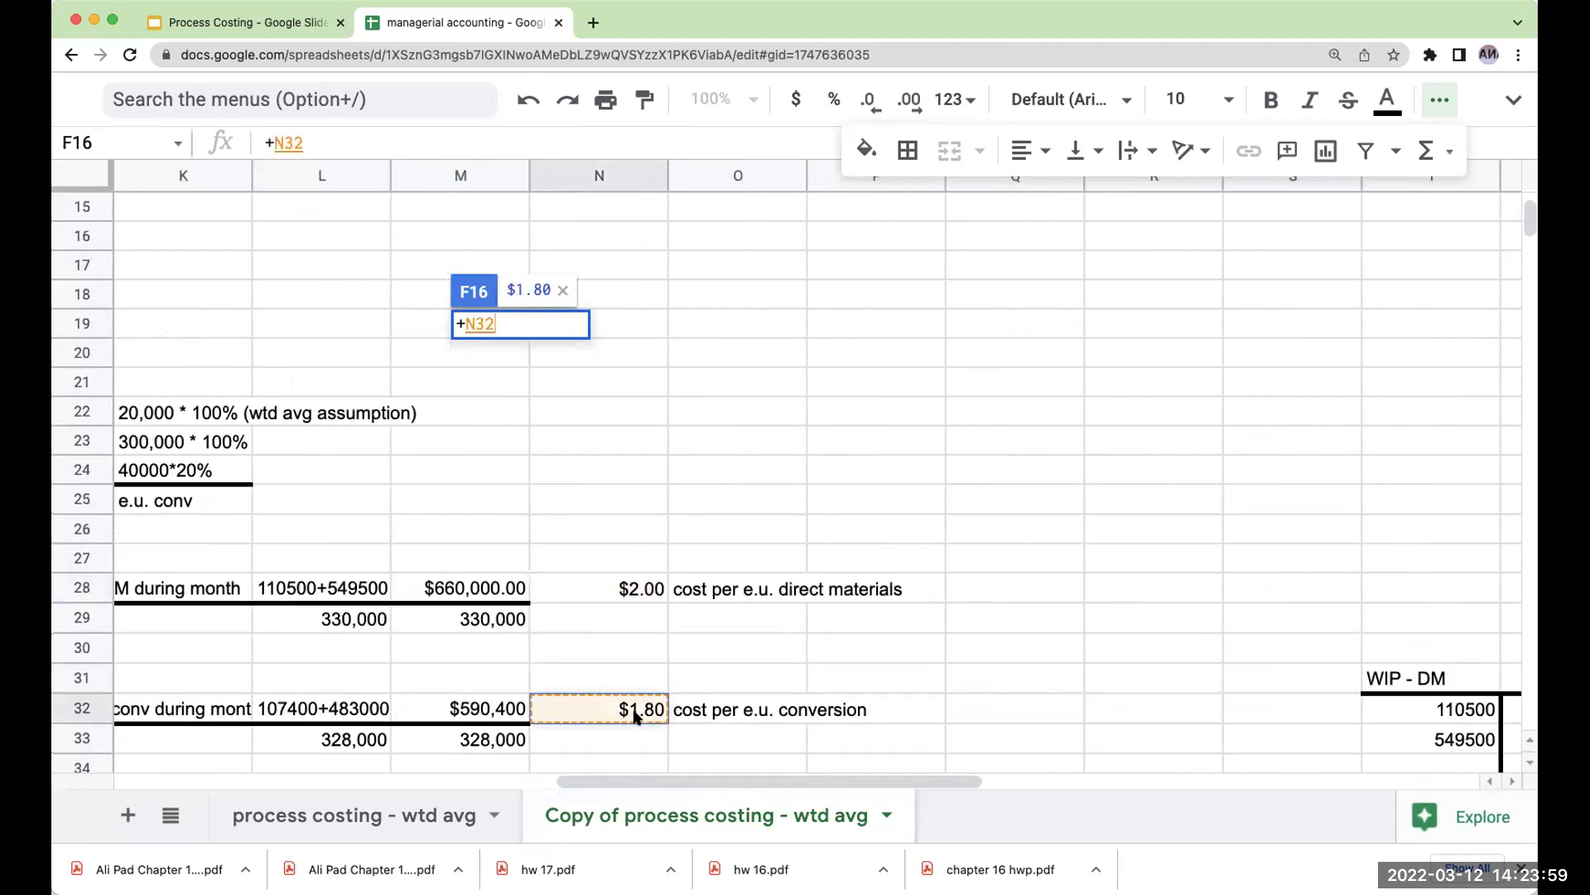
{"action": "key", "text": "Return"}
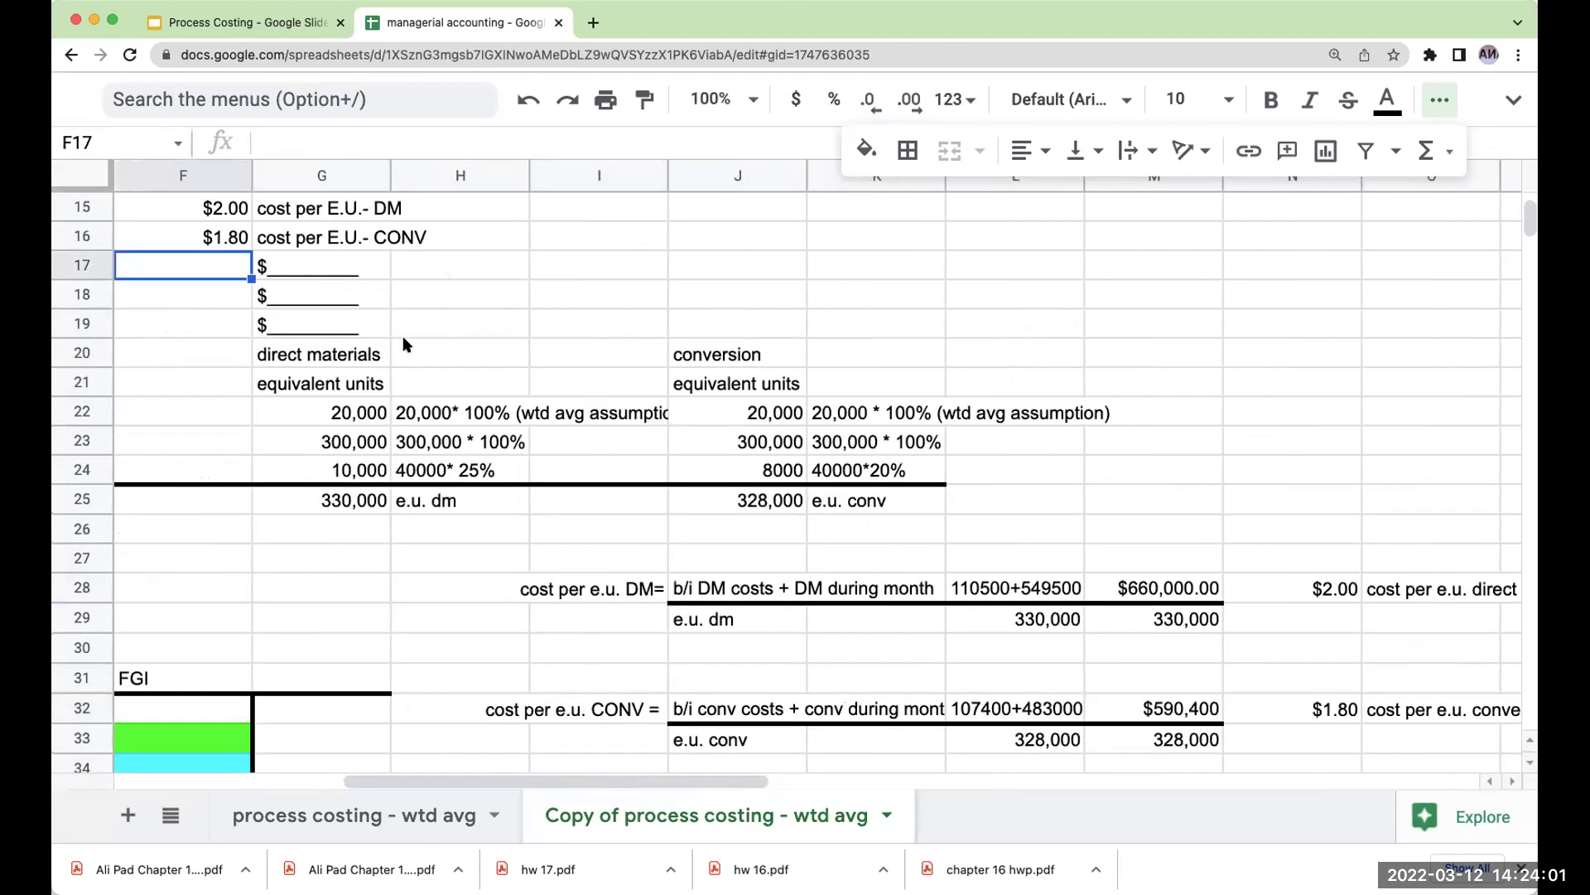
{"action": "key", "text": "Left"}
{"action": "key", "text": "Left"}
{"action": "key", "text": "Left"}
{"action": "key", "text": "Left"}
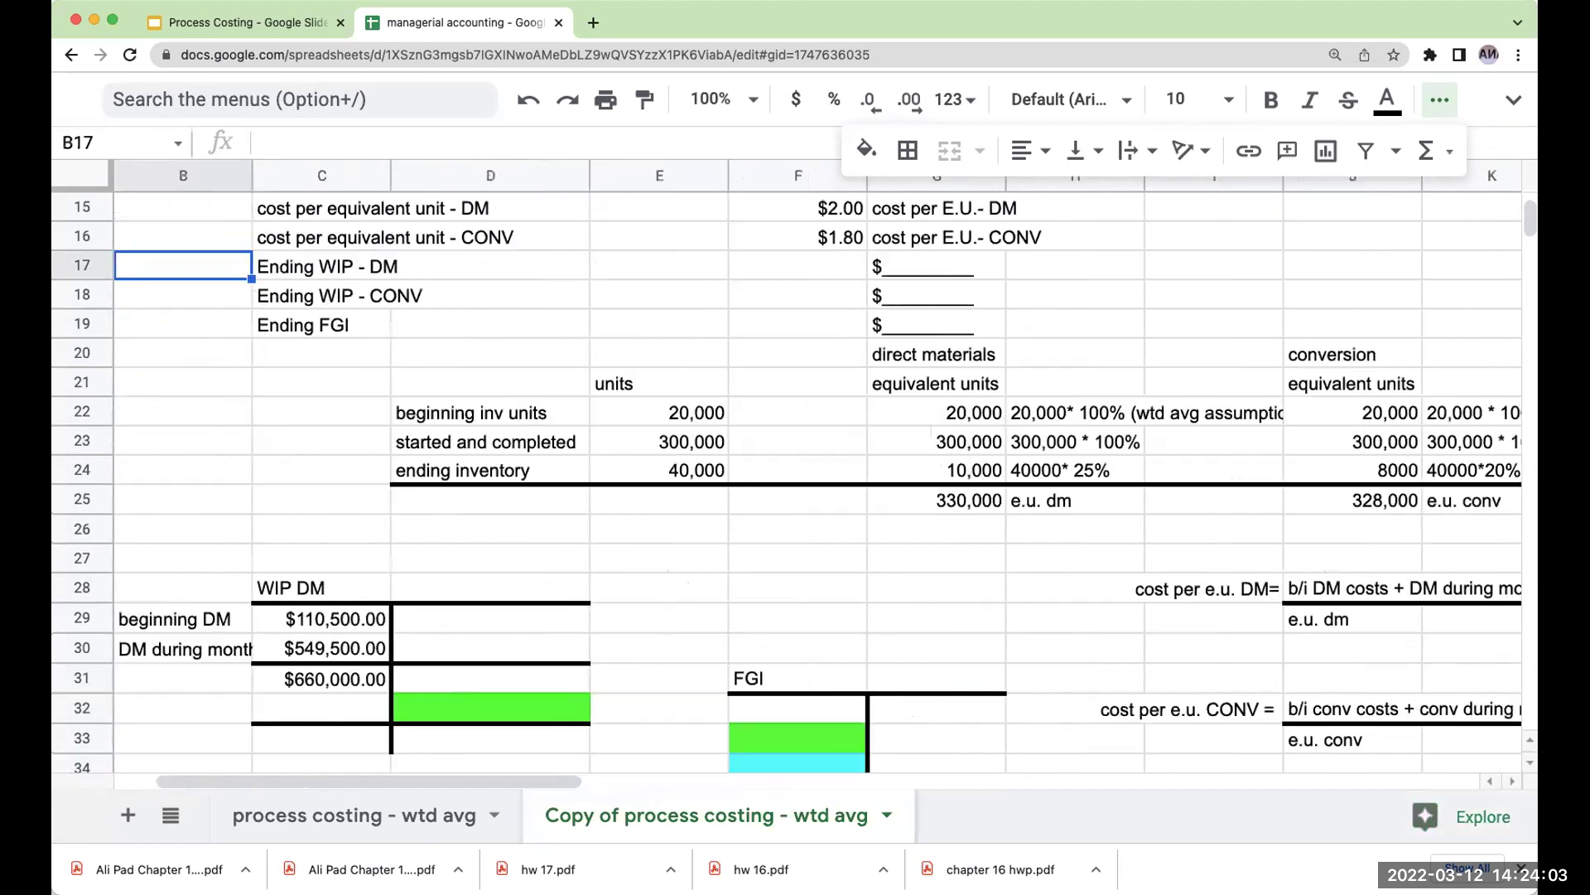
Switch to the Process Costing deck and go to slide 17, the 'Thank you!' slide.
{"action": "left_click", "coordinate": [240, 23]}
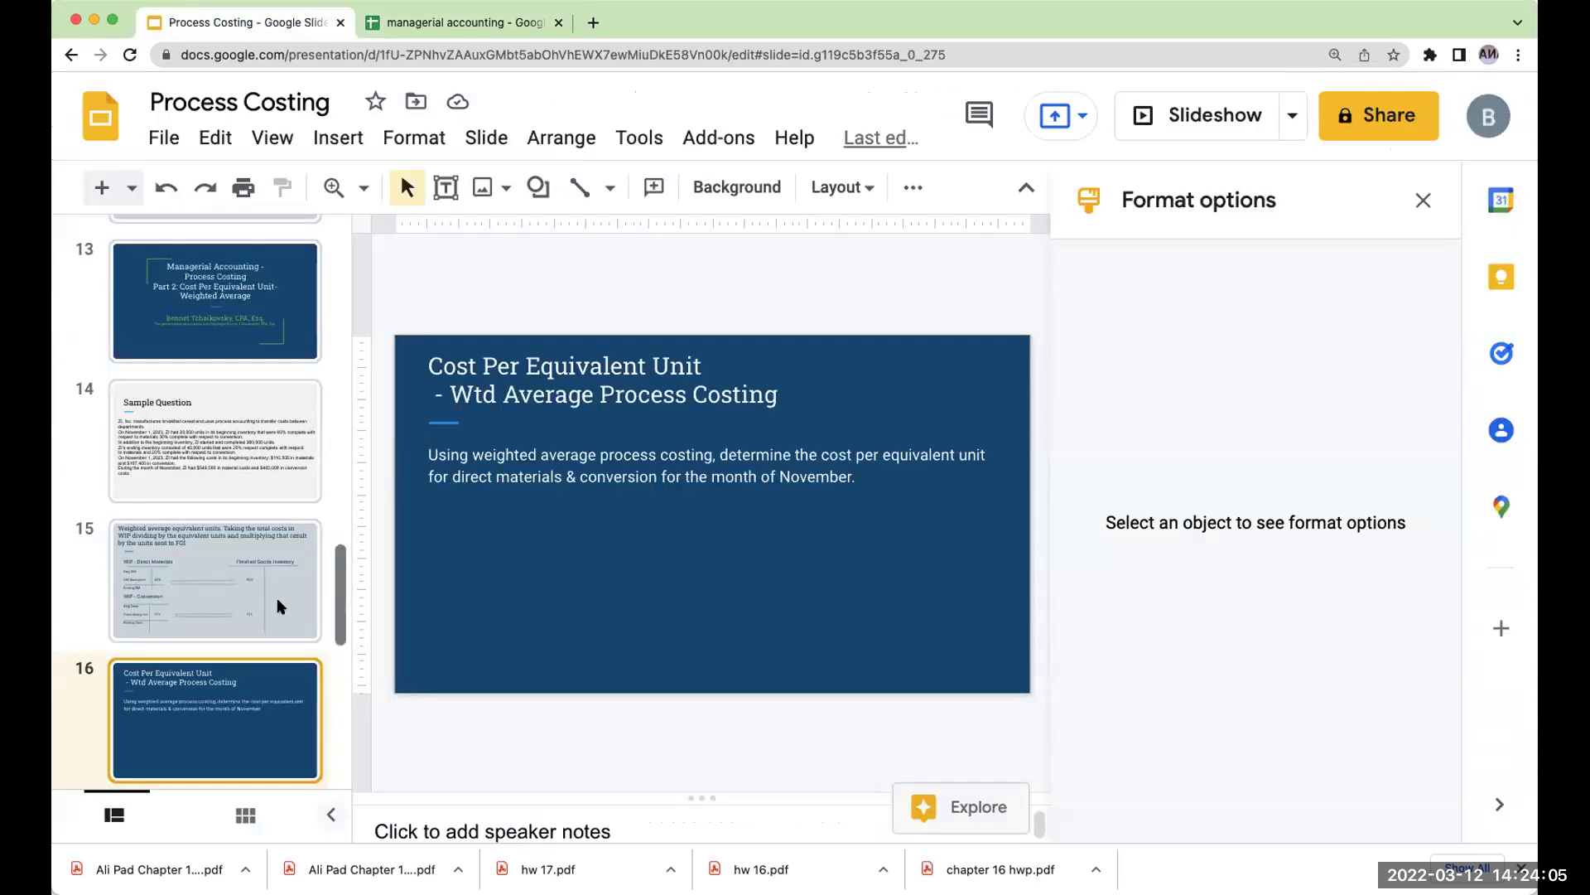
{"action": "scroll", "coordinate": [220, 598], "scroll_direction": "down", "scroll_amount": 2}
{"action": "scroll", "coordinate": [220, 598], "scroll_direction": "down", "scroll_amount": 1}
{"action": "left_click", "coordinate": [222, 722]}
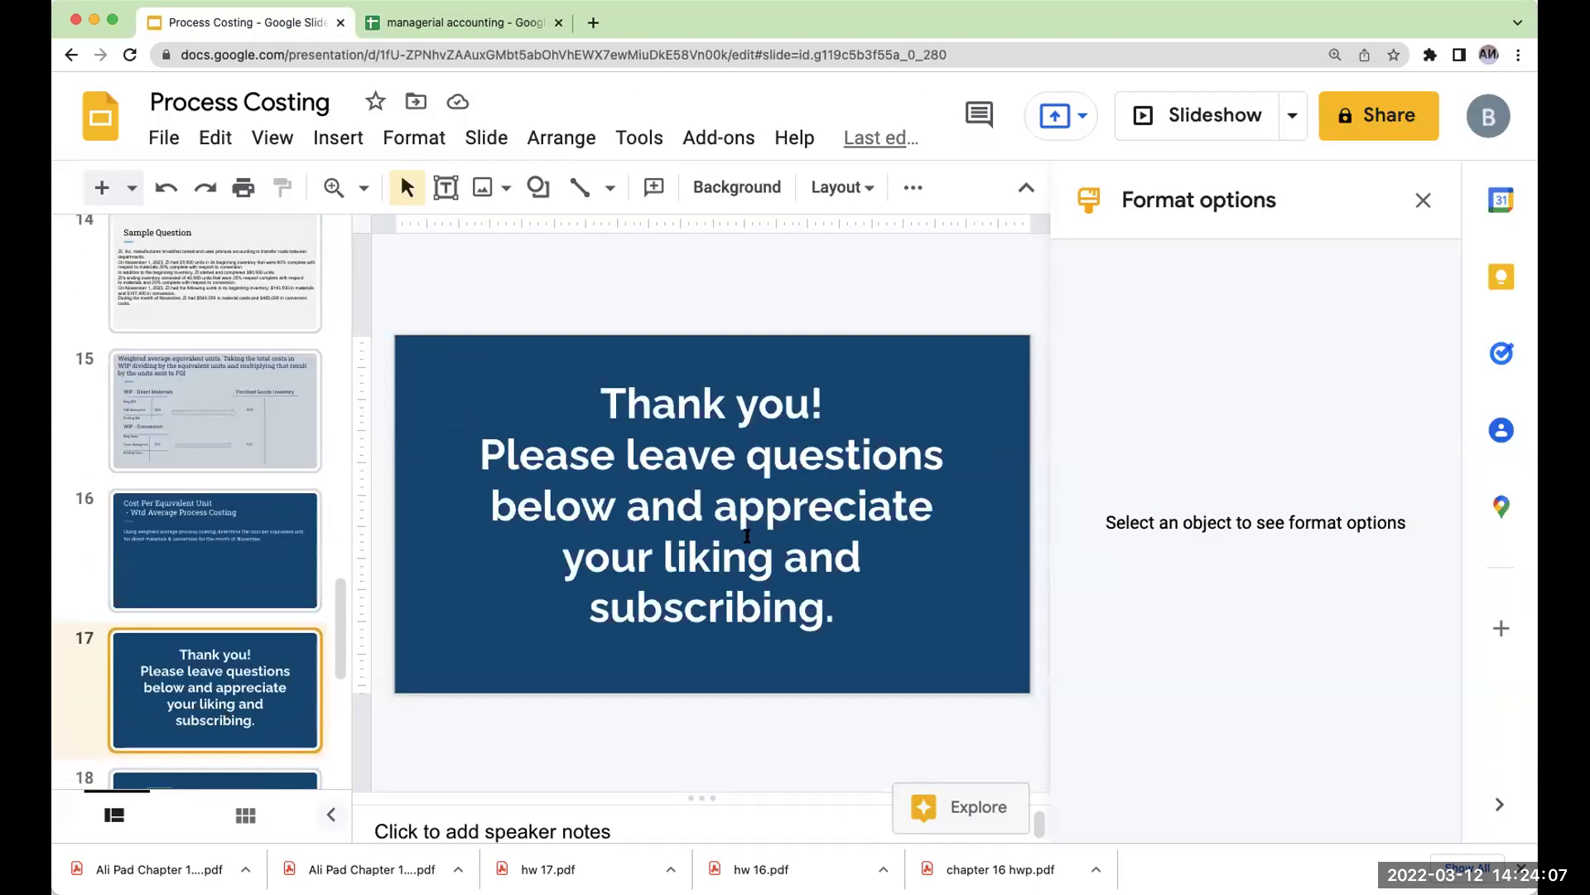